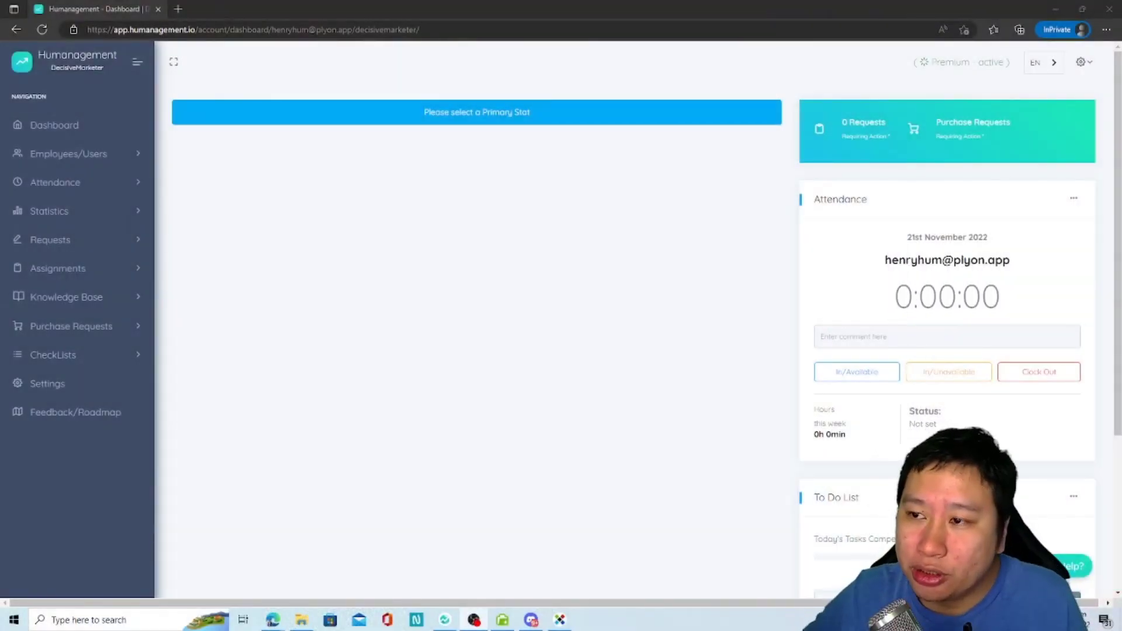
Step: Look over the dashboard's attendance, to-do list and holiday widgets
scroll(175, 193, "down", 4)
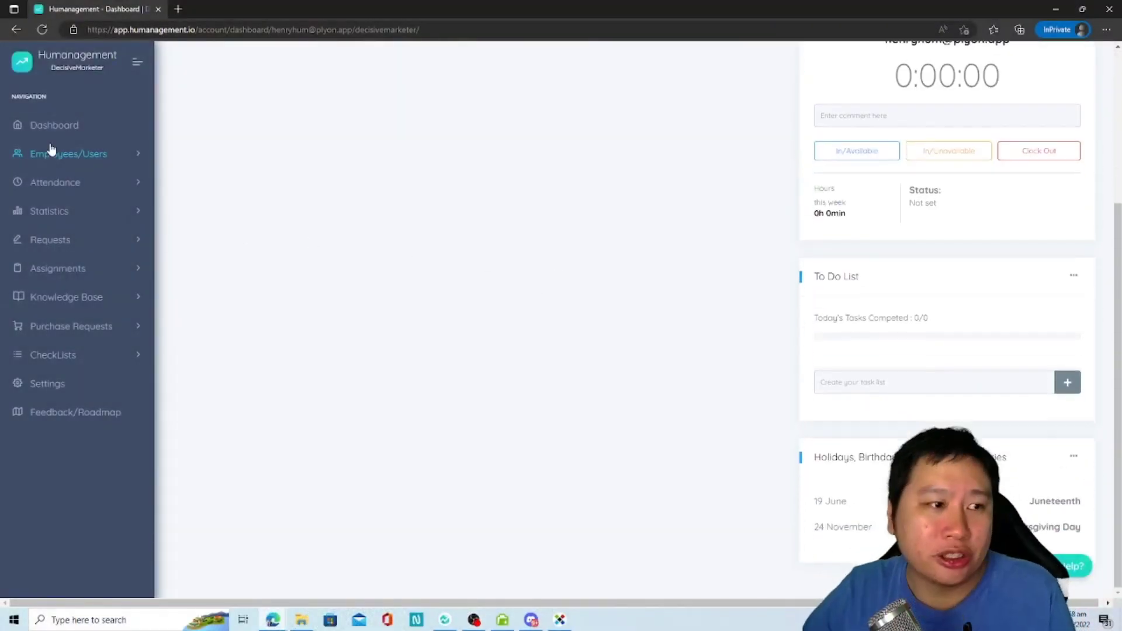
scroll(265, 243, "up", 3)
scroll(265, 243, "up", 1)
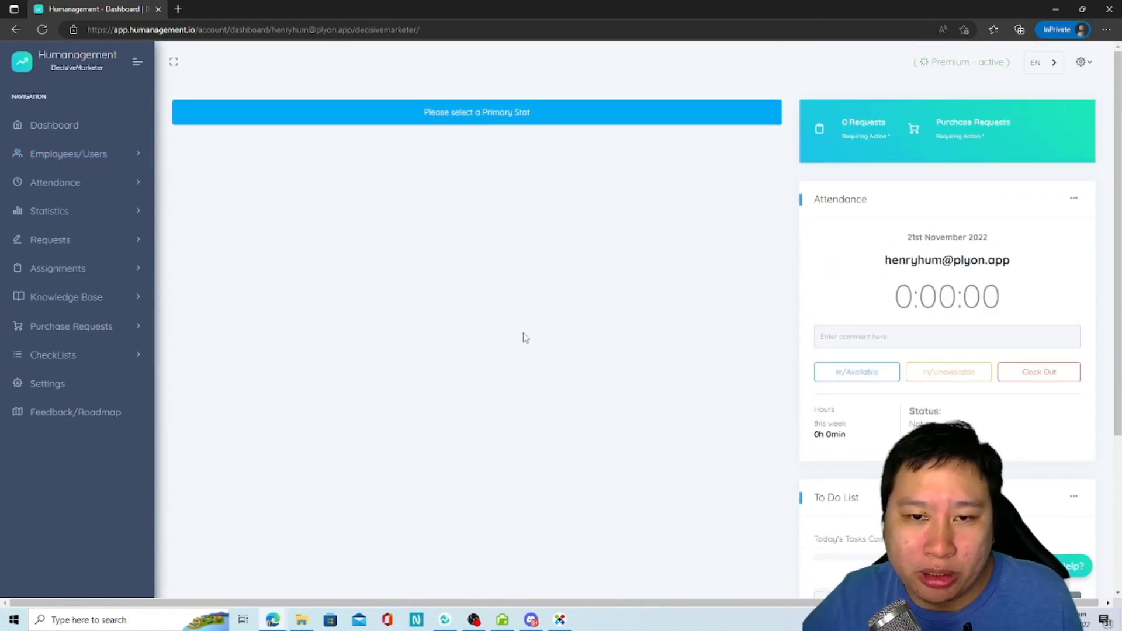
Step: Open the signed-in user's own profile page and look over its employee details
left_click(88, 178)
left_click(88, 155)
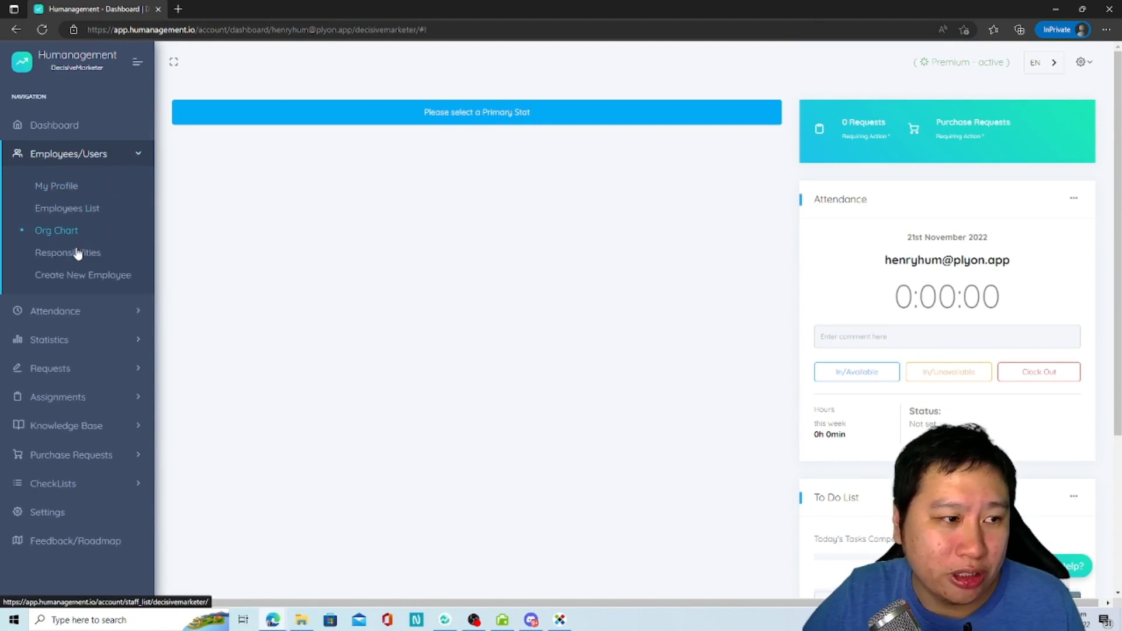
left_click(64, 193)
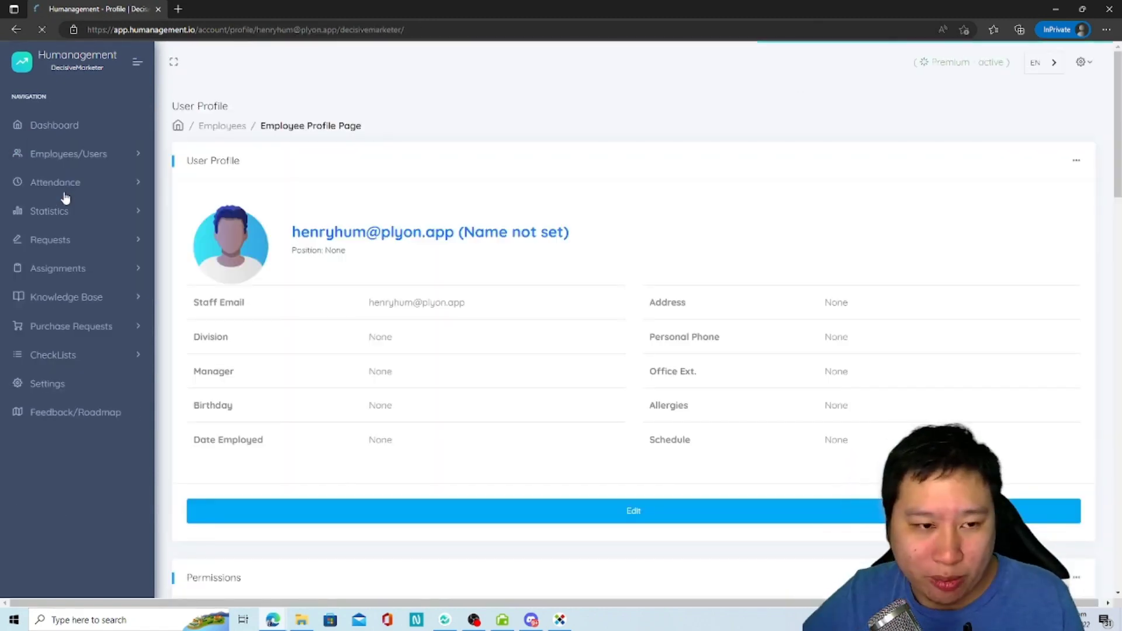
scroll(558, 320, "down", 3)
scroll(465, 356, "up", 3)
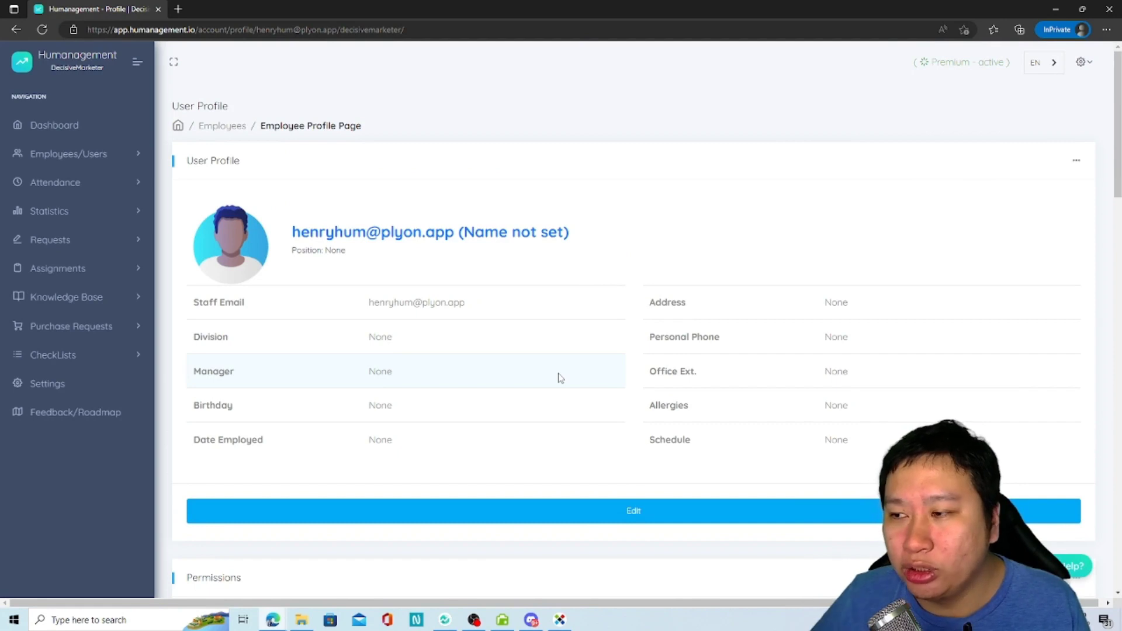
Step: In the profile's permissions, set Request and Attendance Manager to Admin, and Purchase Approver and Purchase Payer to True
scroll(558, 377, "down", 6)
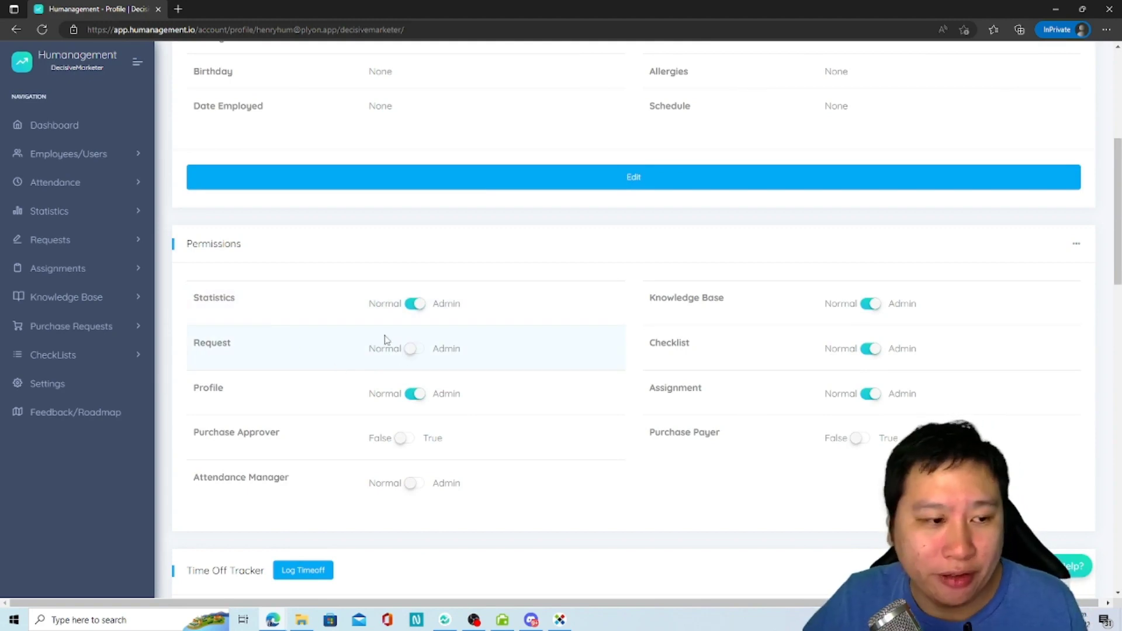
left_click(413, 353)
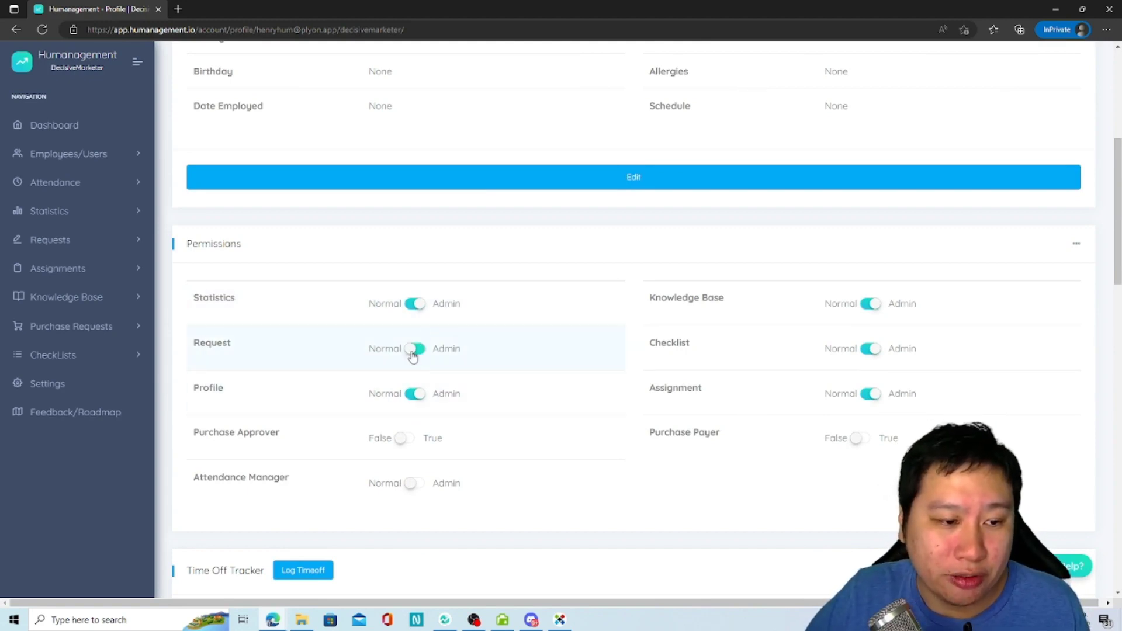
left_click(403, 440)
left_click(410, 484)
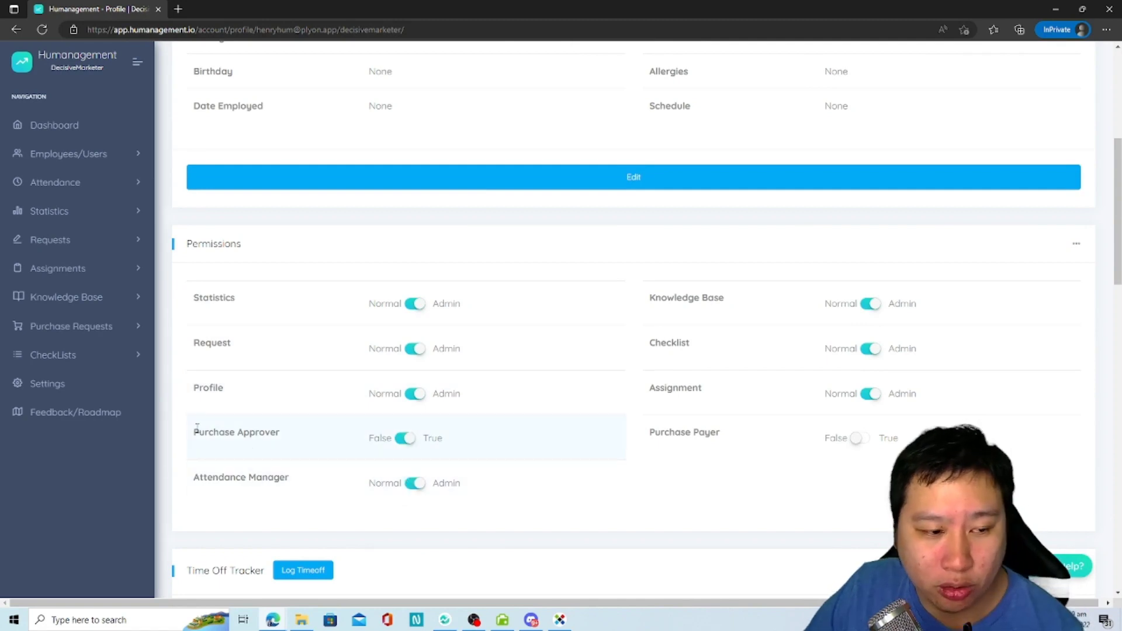
left_click_drag(195, 435, 276, 433)
double_click(274, 435)
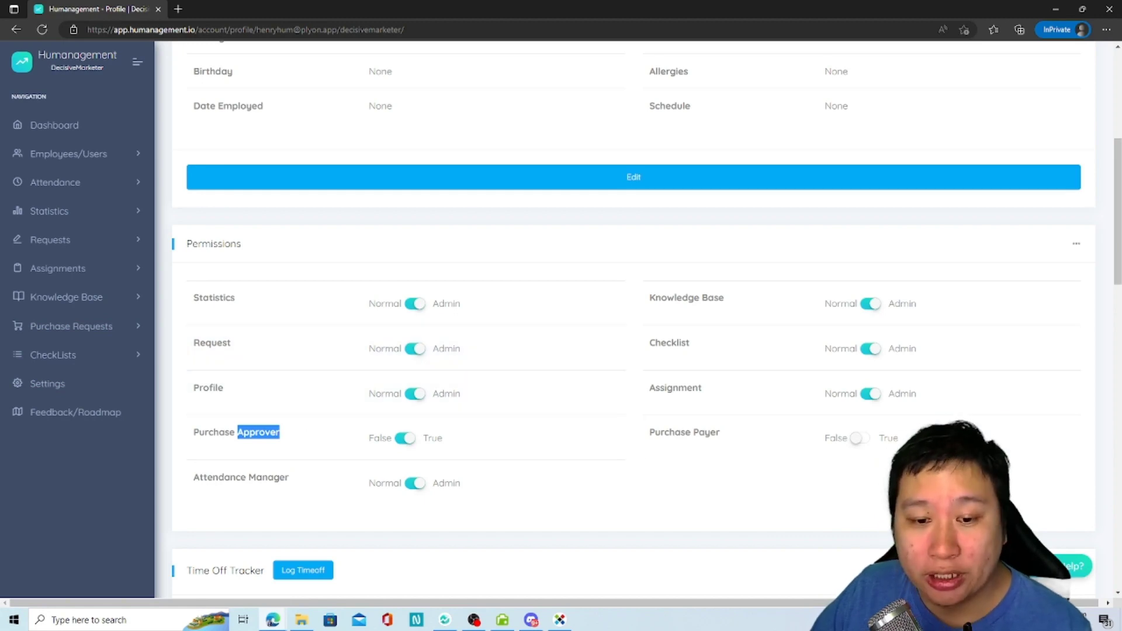
left_click(859, 439)
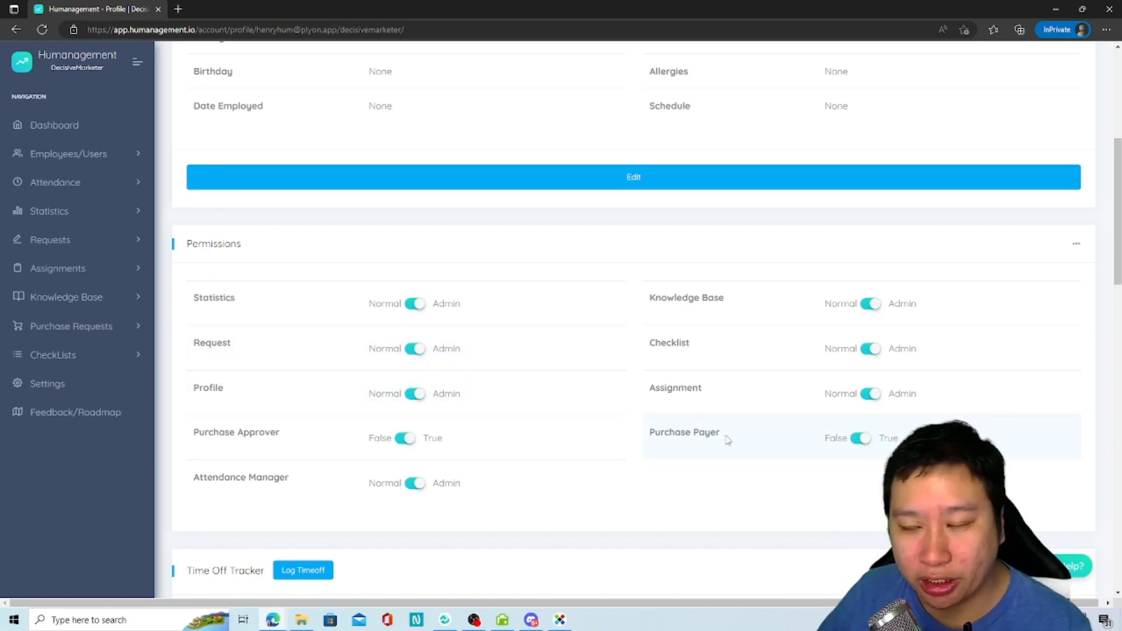
Step: Examine the rest of the profile, from the time off sections and assigned responsibilities to employee files and the Policies read options
scroll(506, 421, "down", 7)
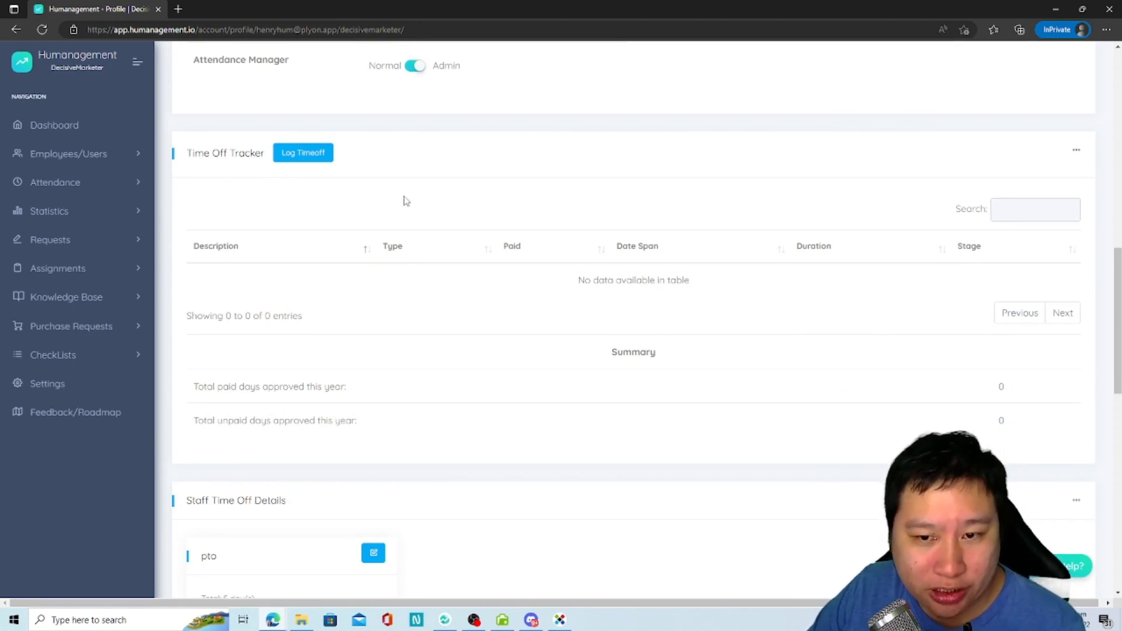
scroll(403, 256, "down", 2)
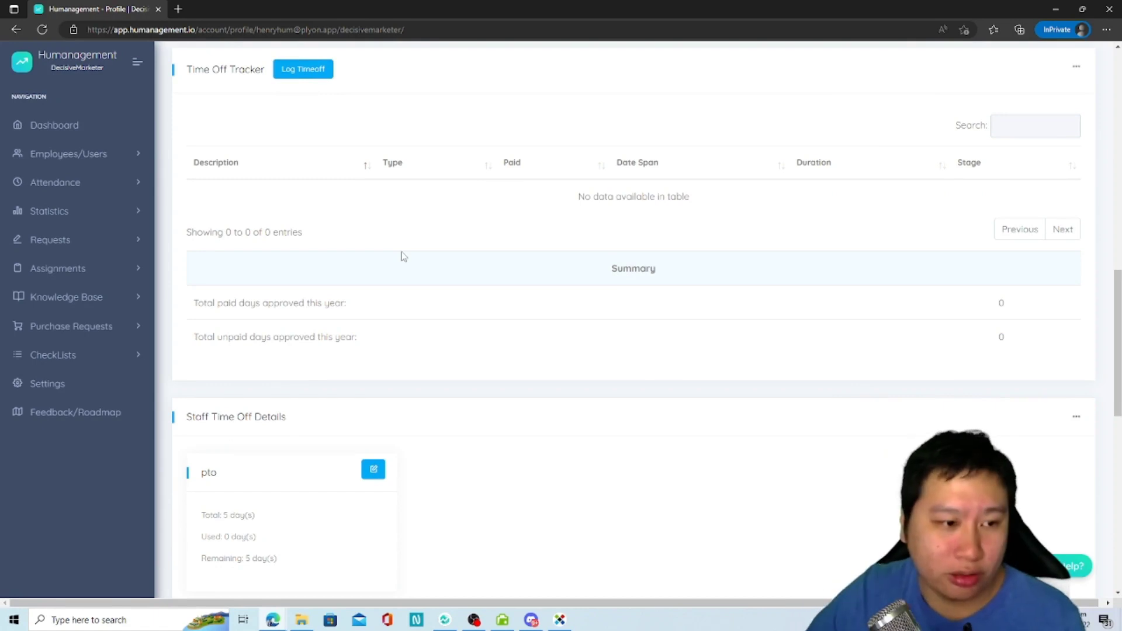
scroll(403, 256, "down", 4)
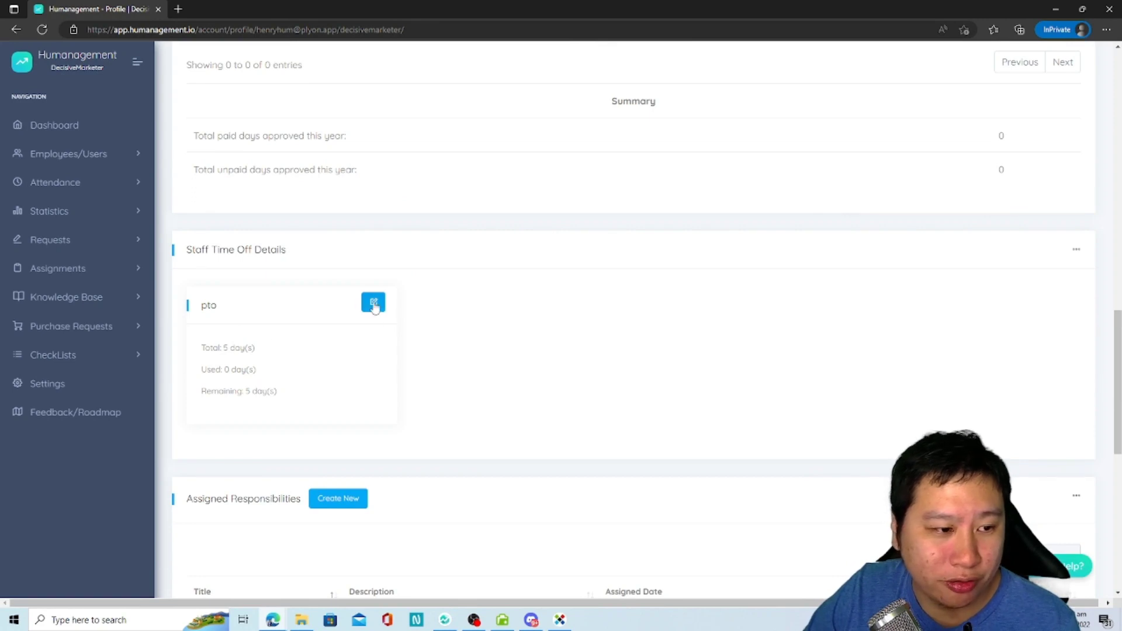
scroll(279, 421, "down", 2)
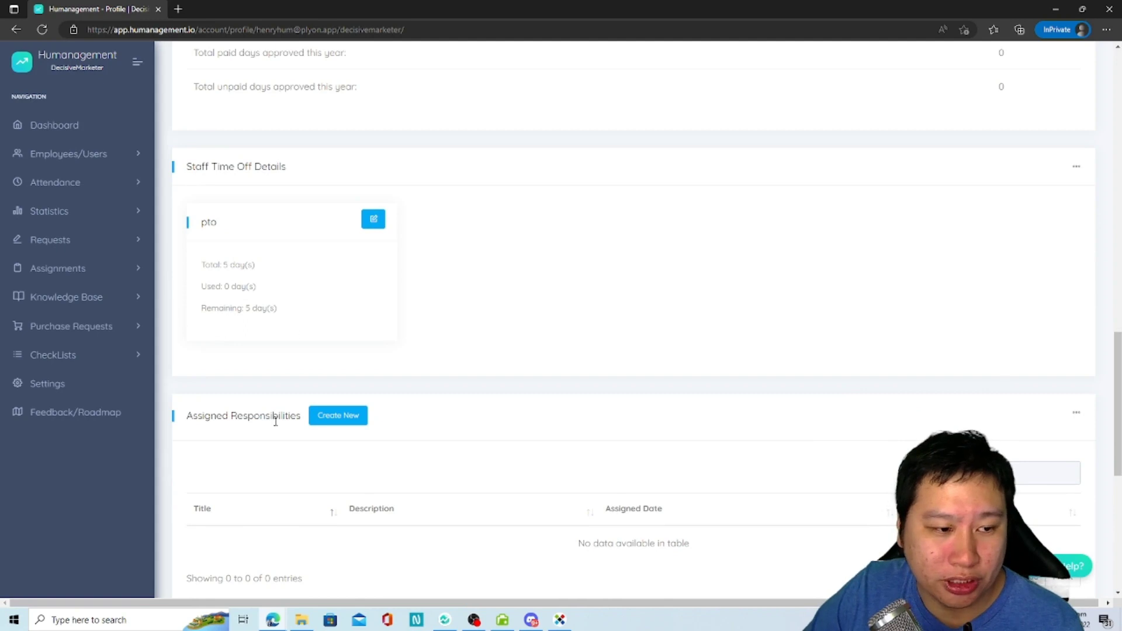
scroll(276, 420, "down", 4)
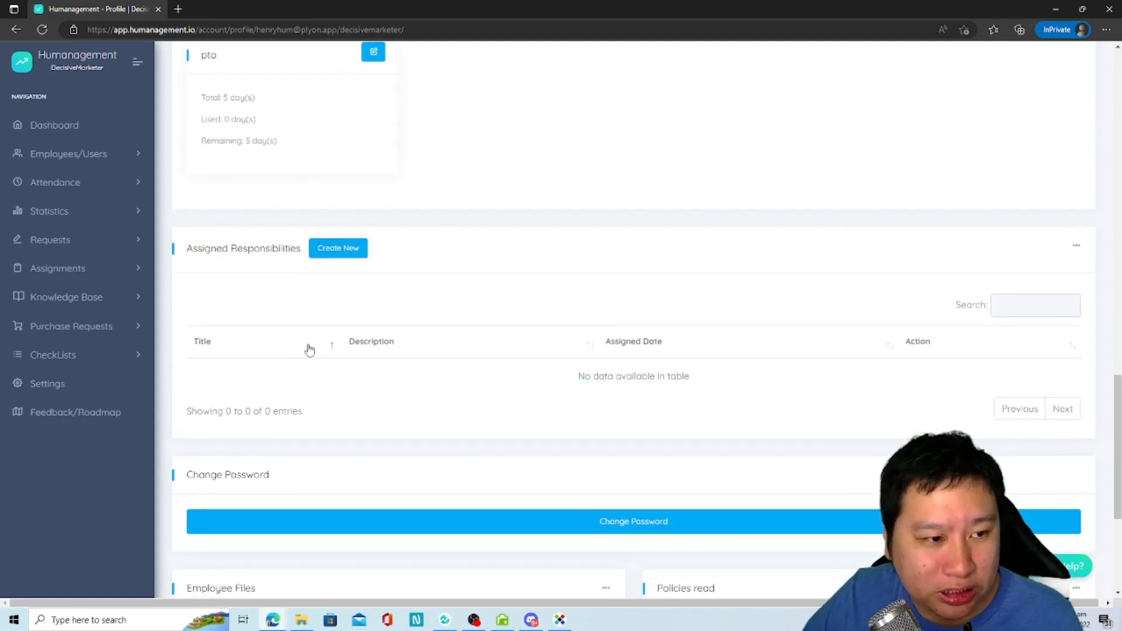
scroll(304, 389, "down", 5)
scroll(540, 229, "up", 3)
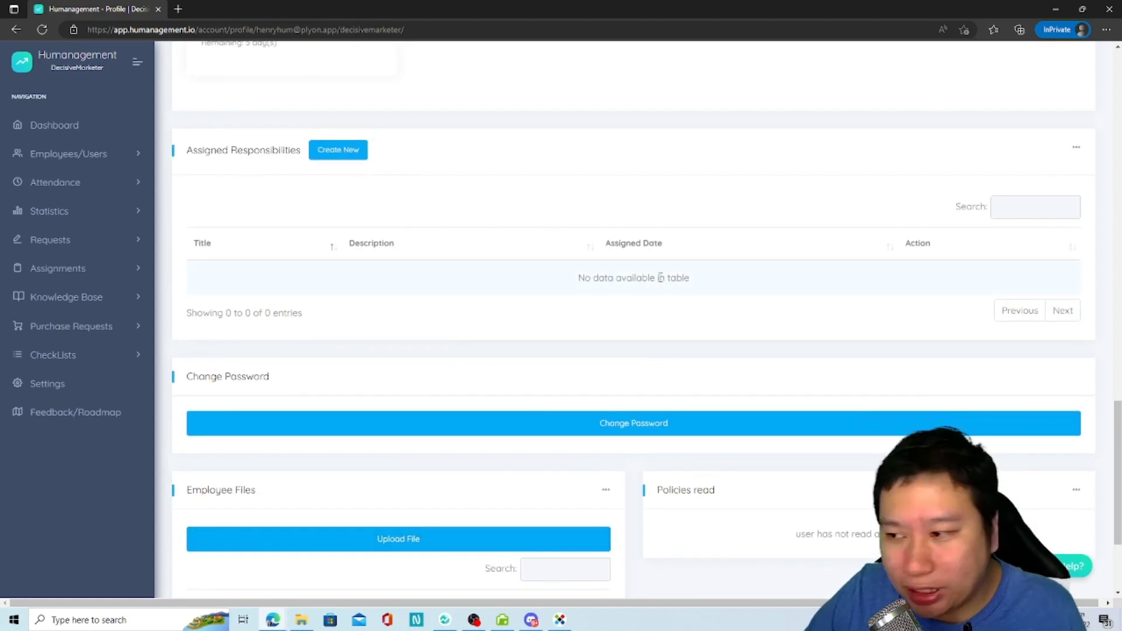
scroll(381, 319, "down", 2)
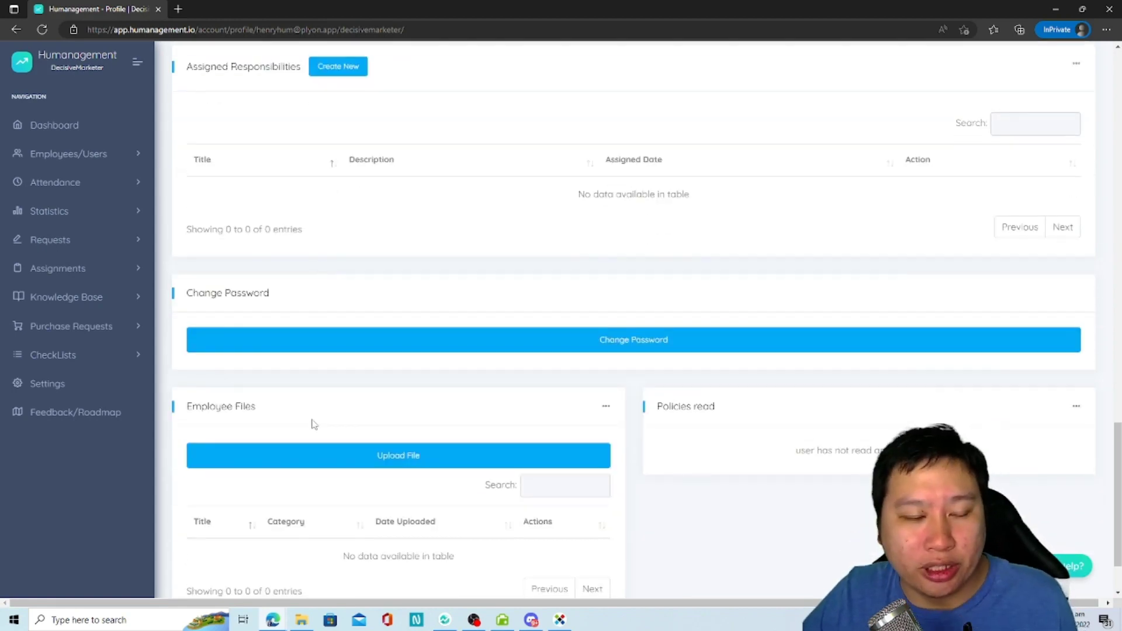
scroll(354, 435, "down", 2)
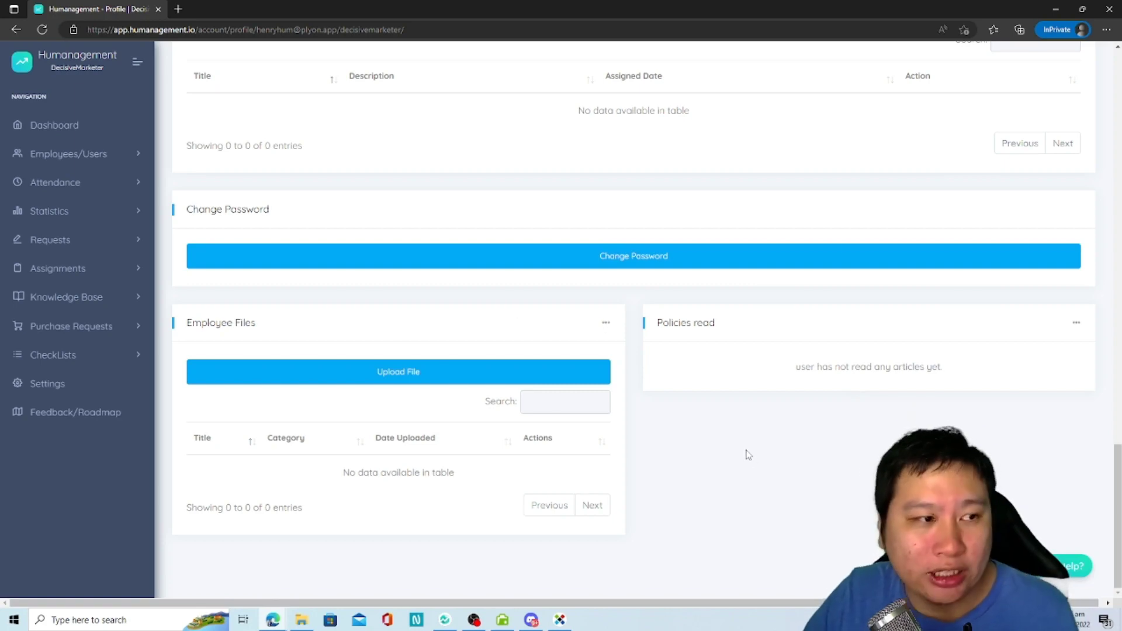
left_click(1077, 324)
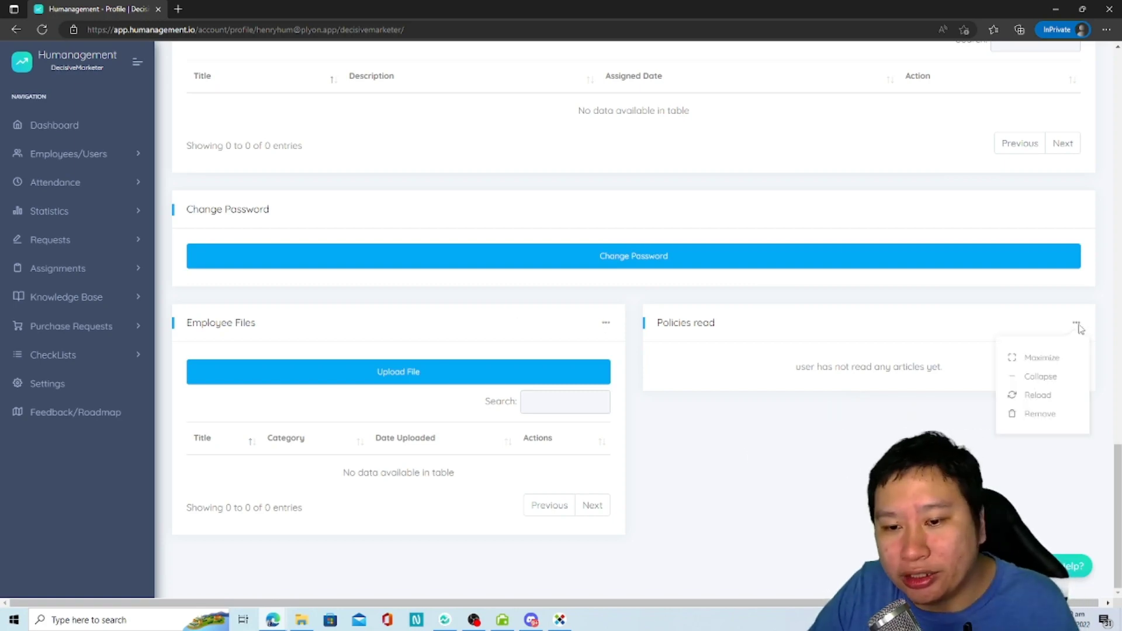
left_click(1079, 326)
Step: Open the company's org chart and look at the employee card
left_click(69, 155)
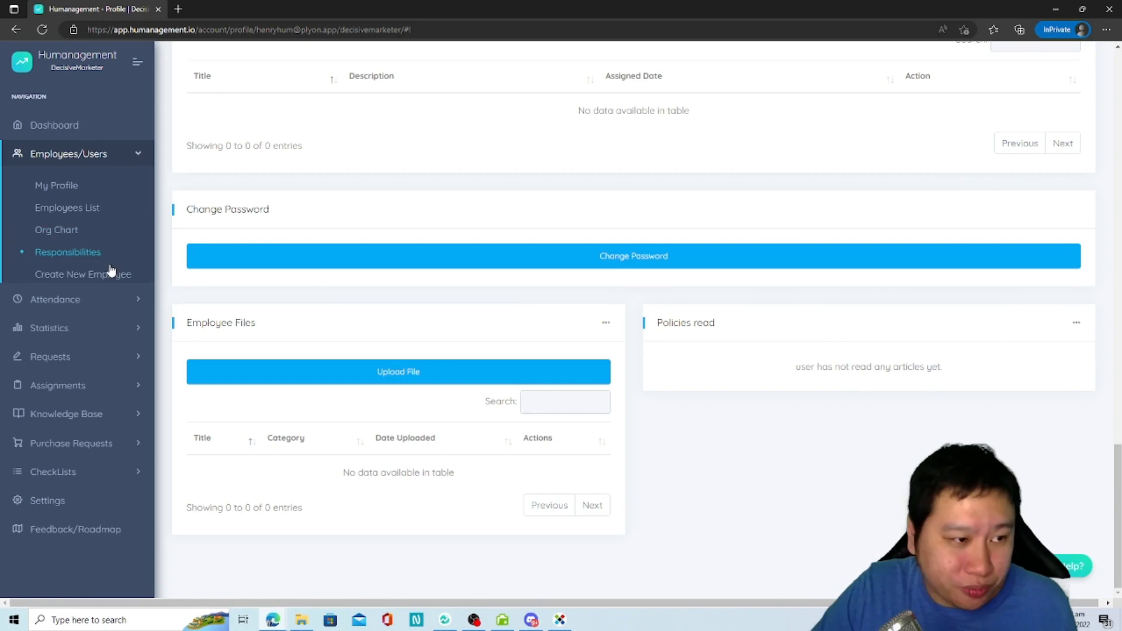
left_click(65, 213)
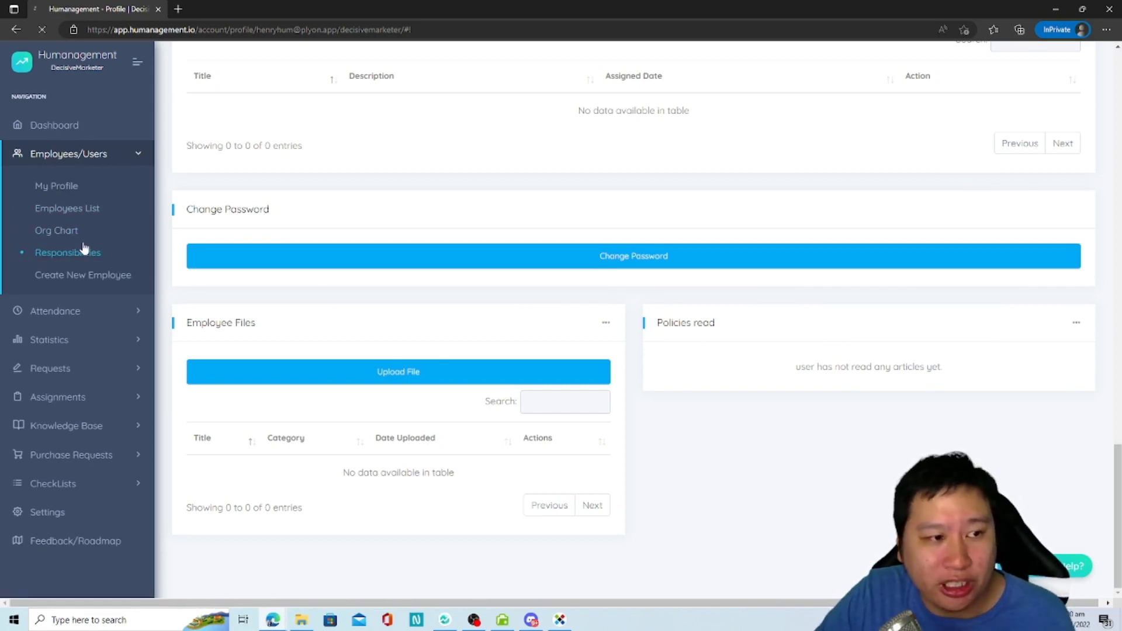
left_click(105, 231)
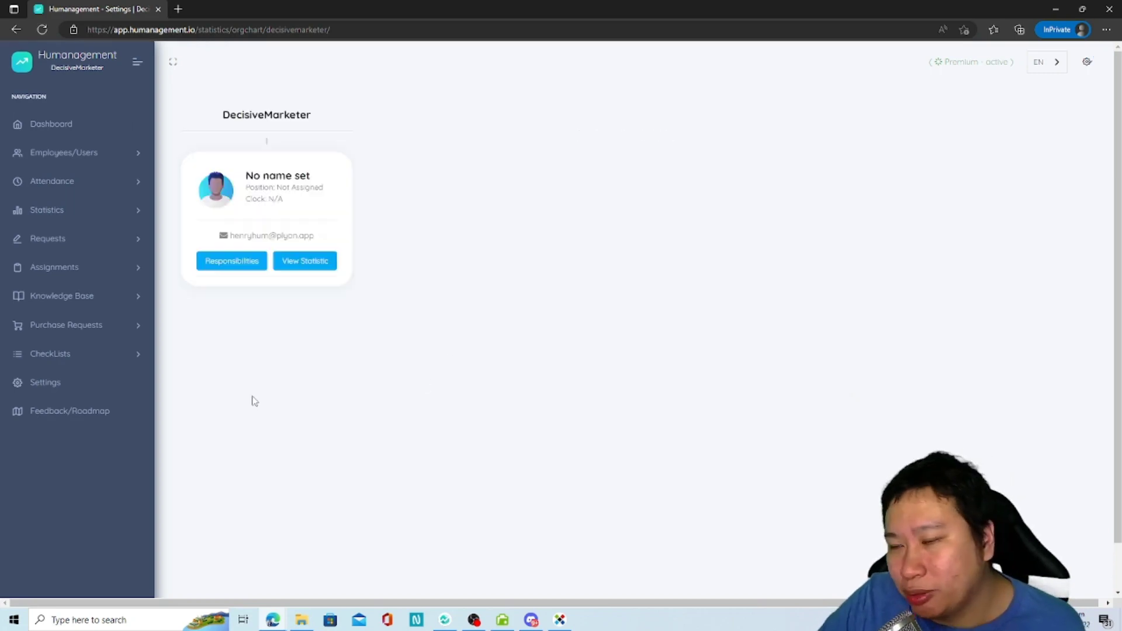
left_click_drag(282, 184, 311, 187)
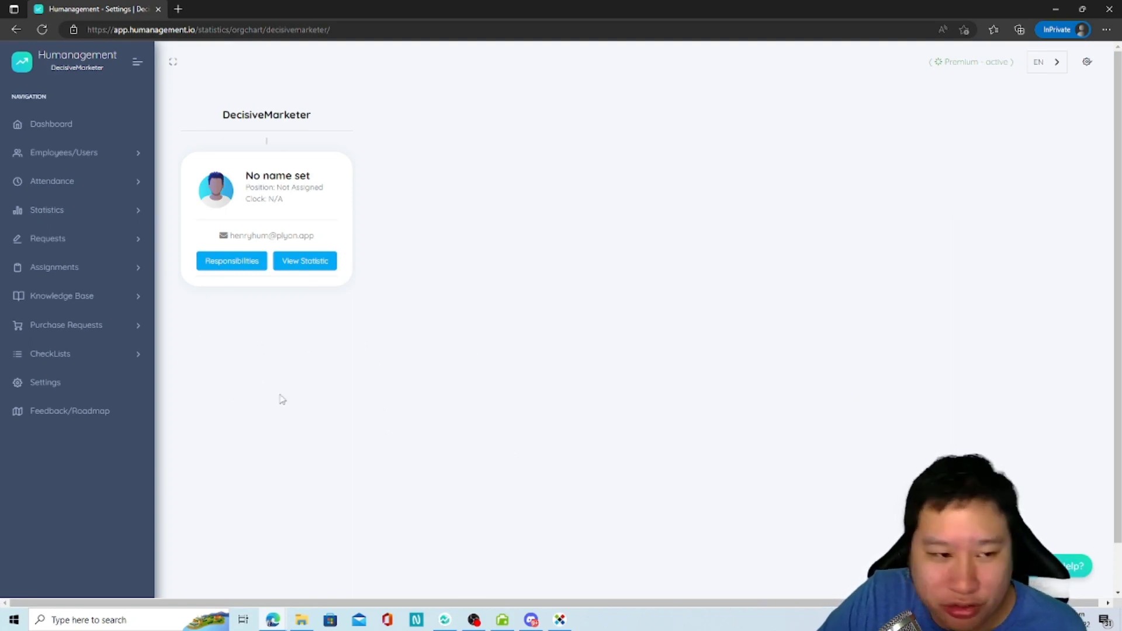
Step: Open the employee Responsibilities board and view the new-card form, closing it without adding a card
left_click(93, 156)
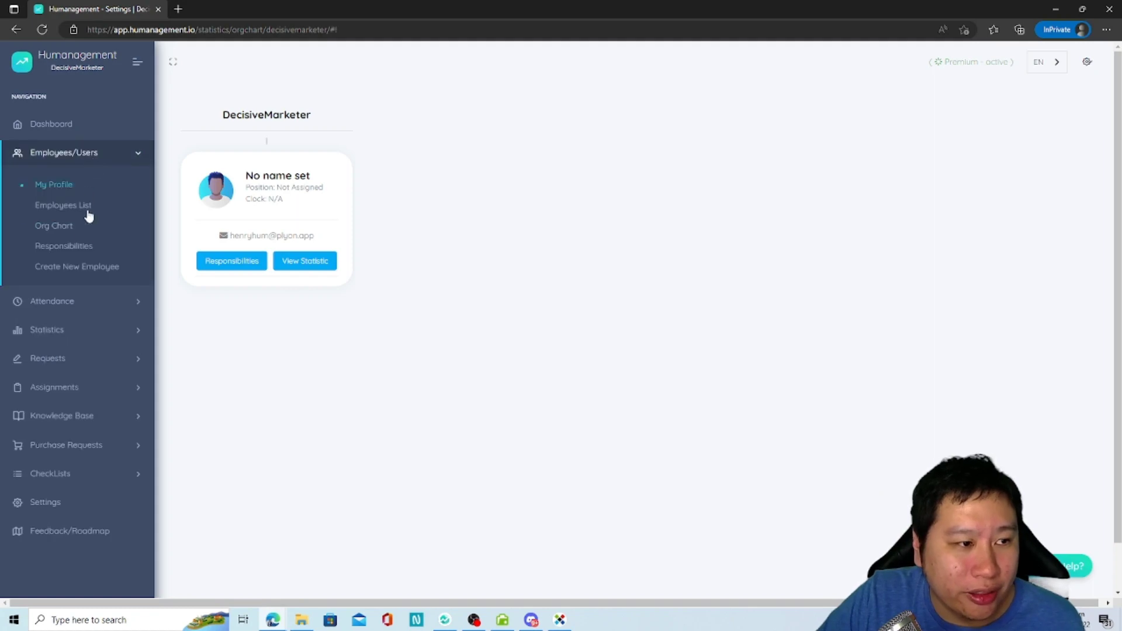
left_click(66, 251)
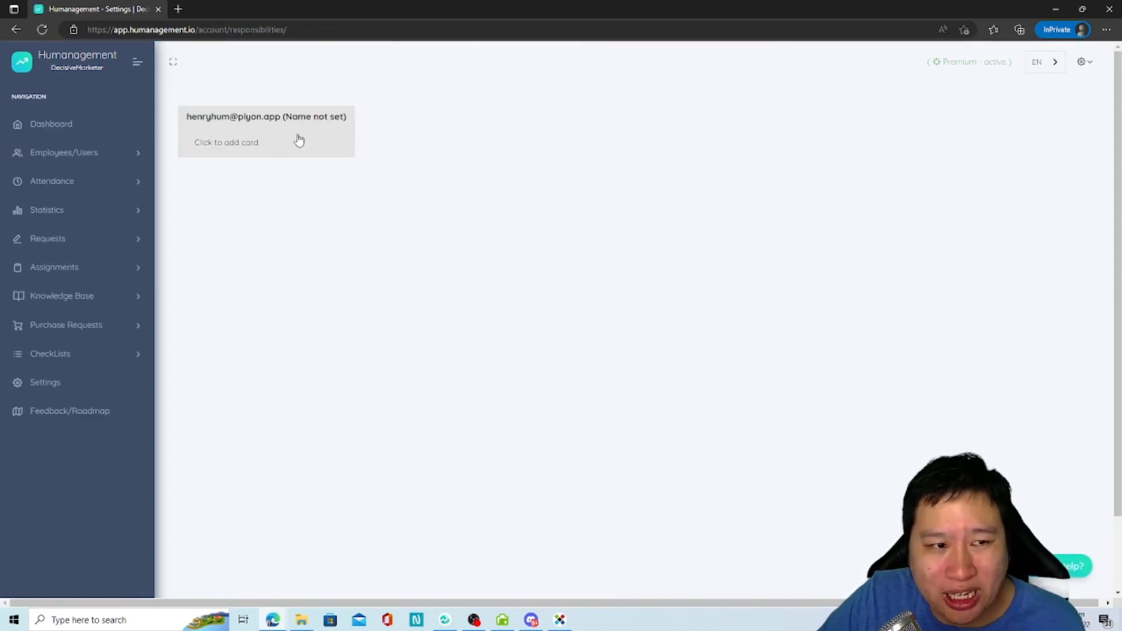
left_click(244, 142)
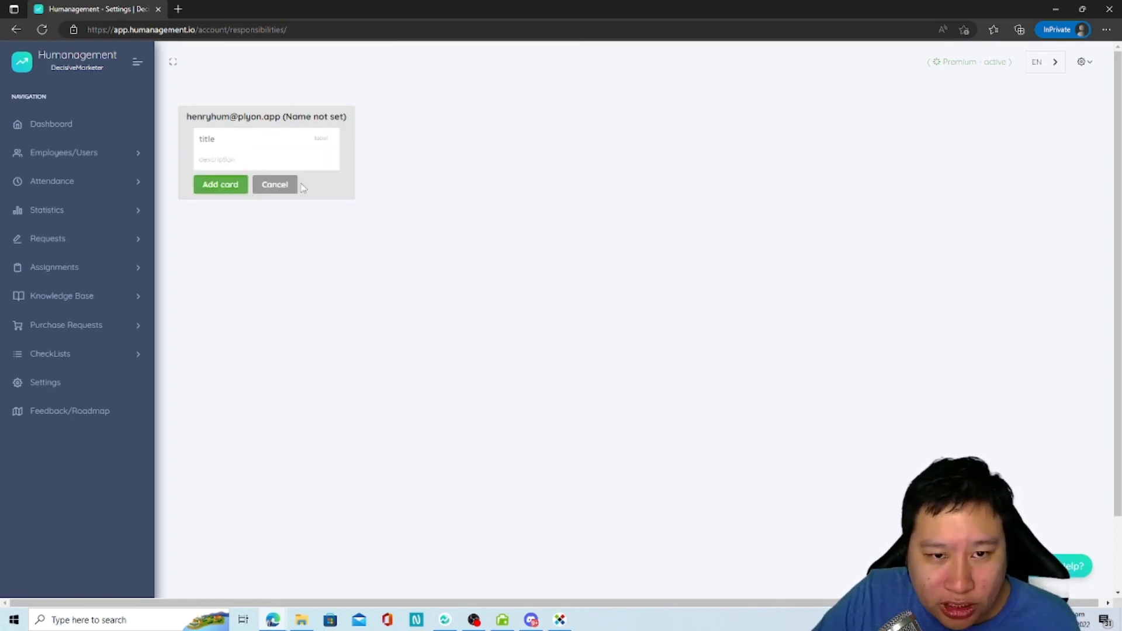
left_click(277, 184)
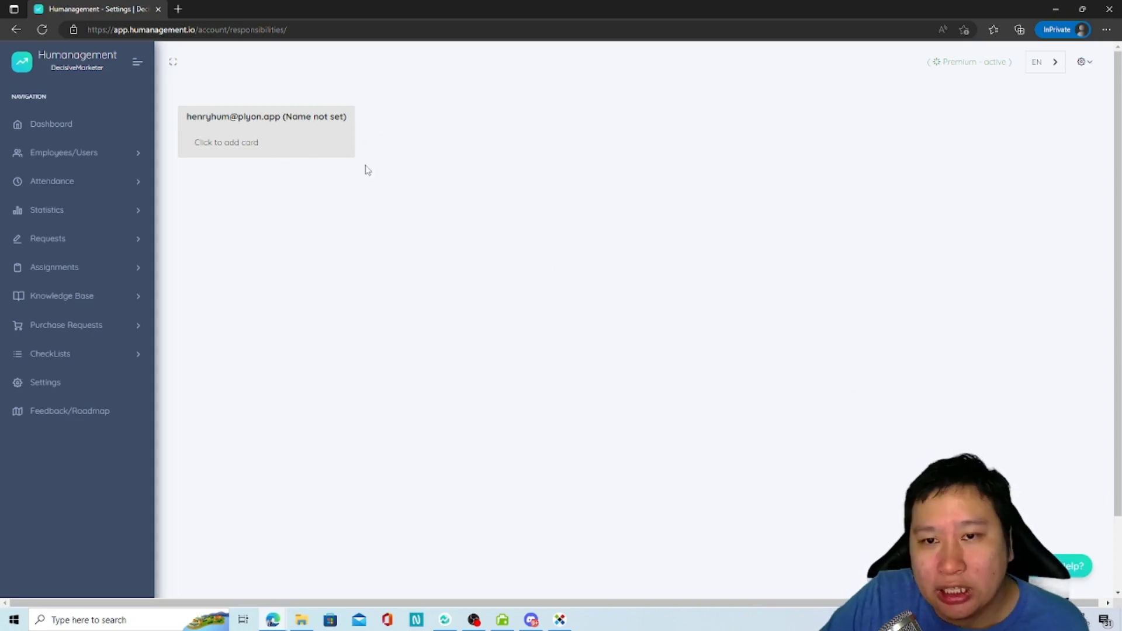
Step: Add a responsibility card titled "Building Backlinks" to the employee's list and reload the board
left_click(242, 151)
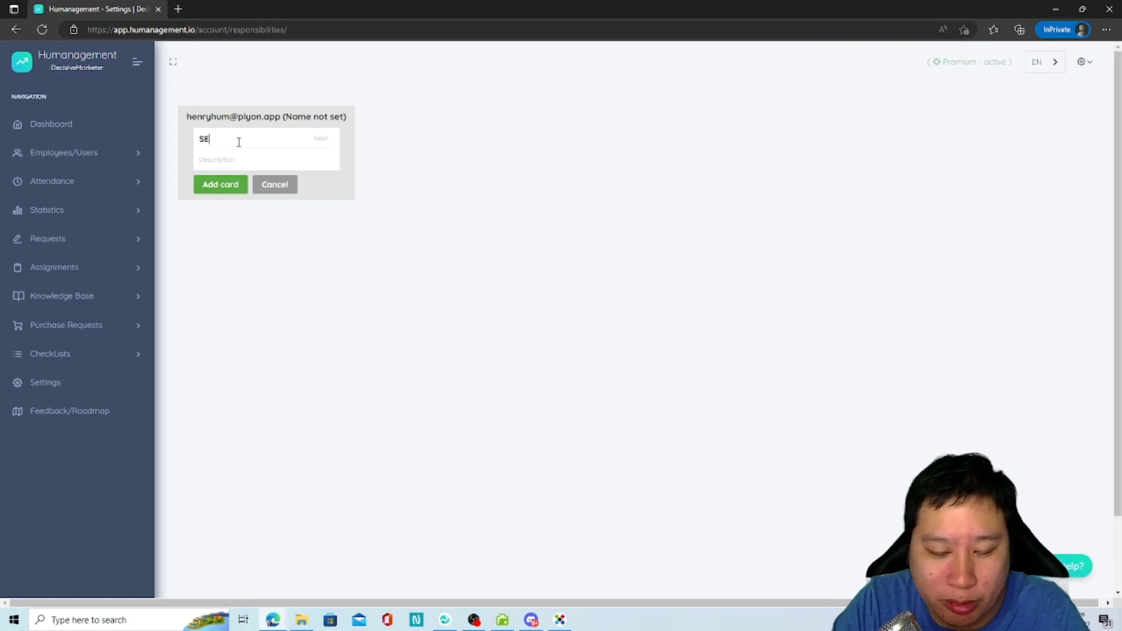
left_click_drag(216, 139, 193, 141)
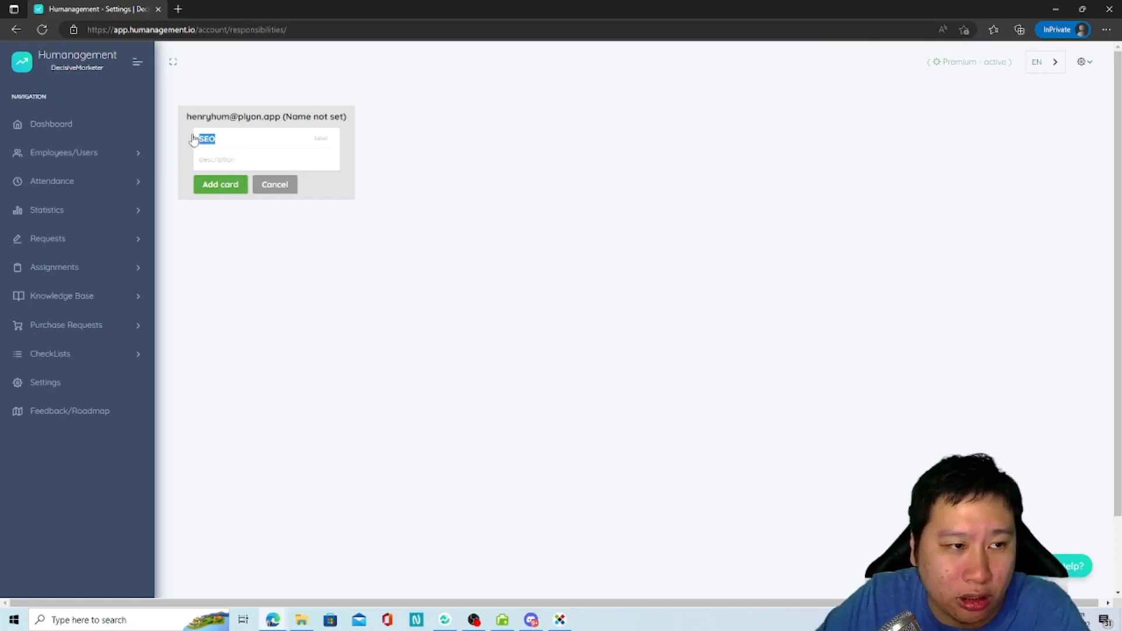
type("Building Backlinsk")
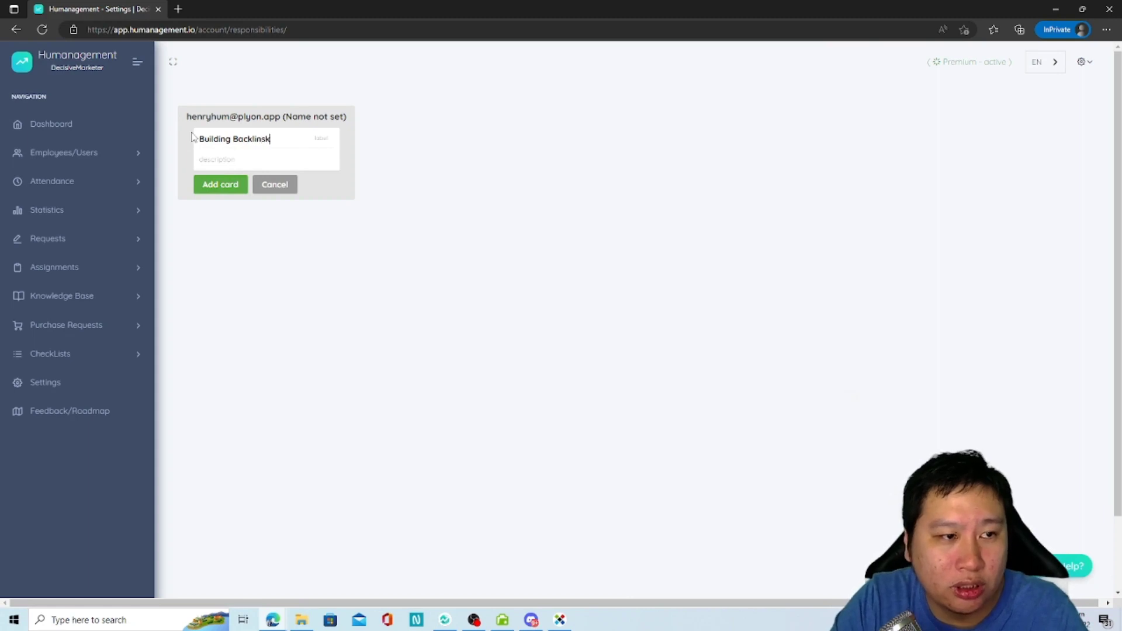
double_click(266, 139)
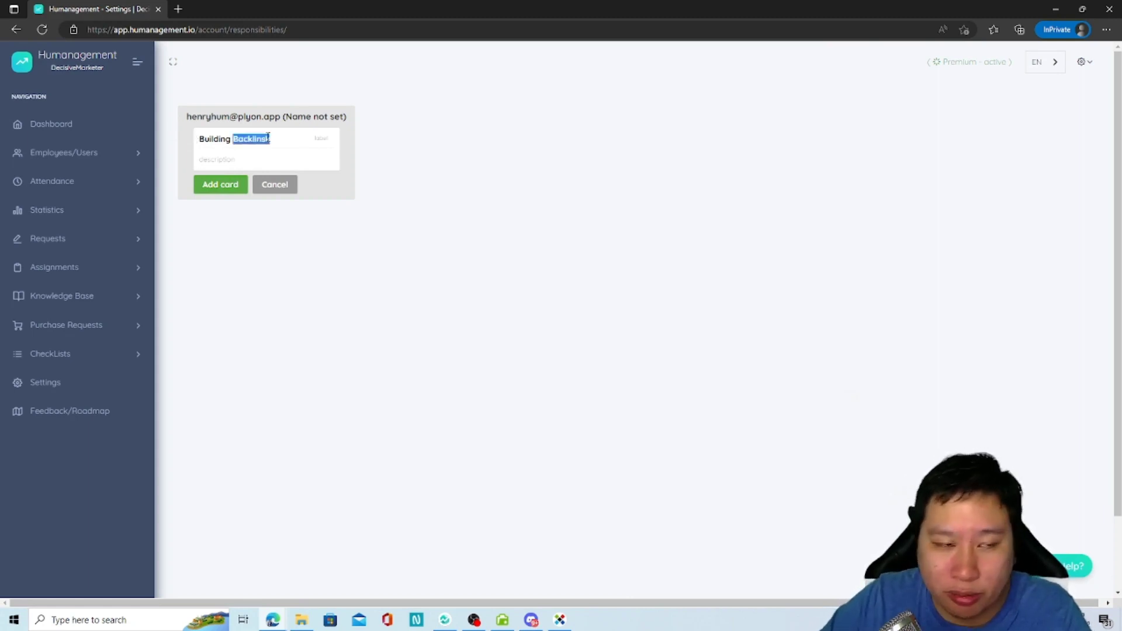
type("Backlin")
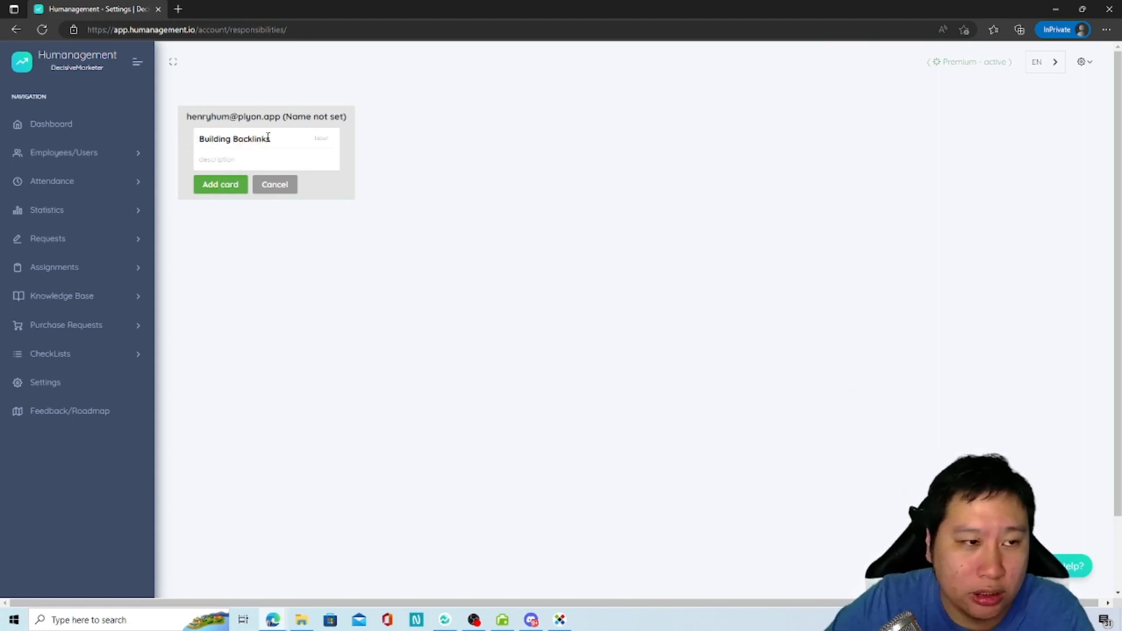
left_click(234, 184)
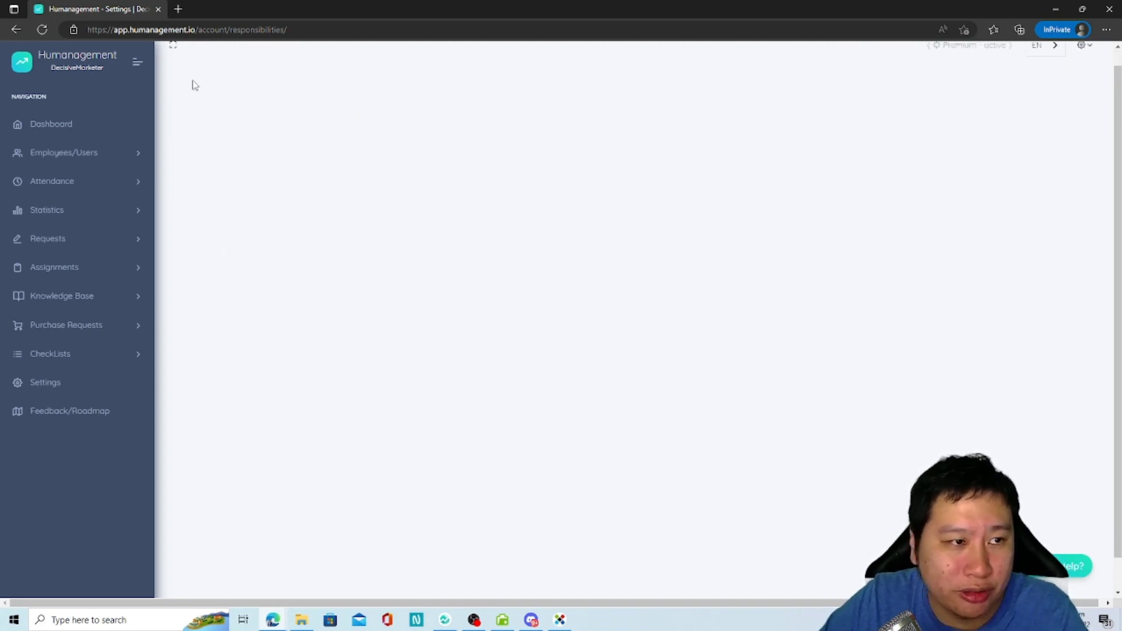
scroll(392, 213, "down", 2)
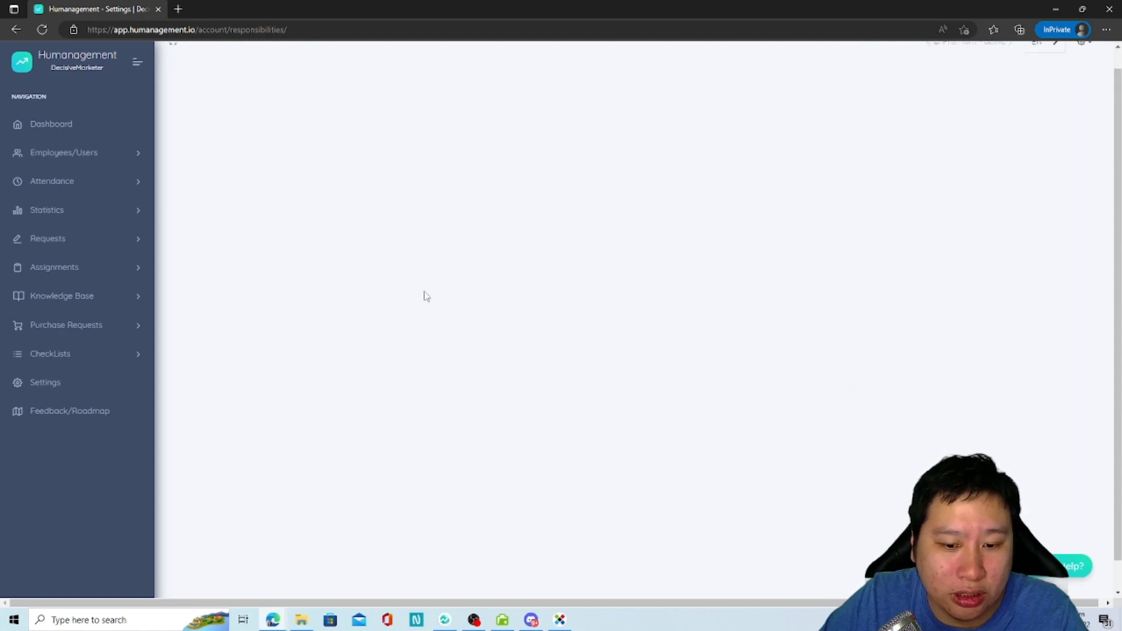
left_click(41, 29)
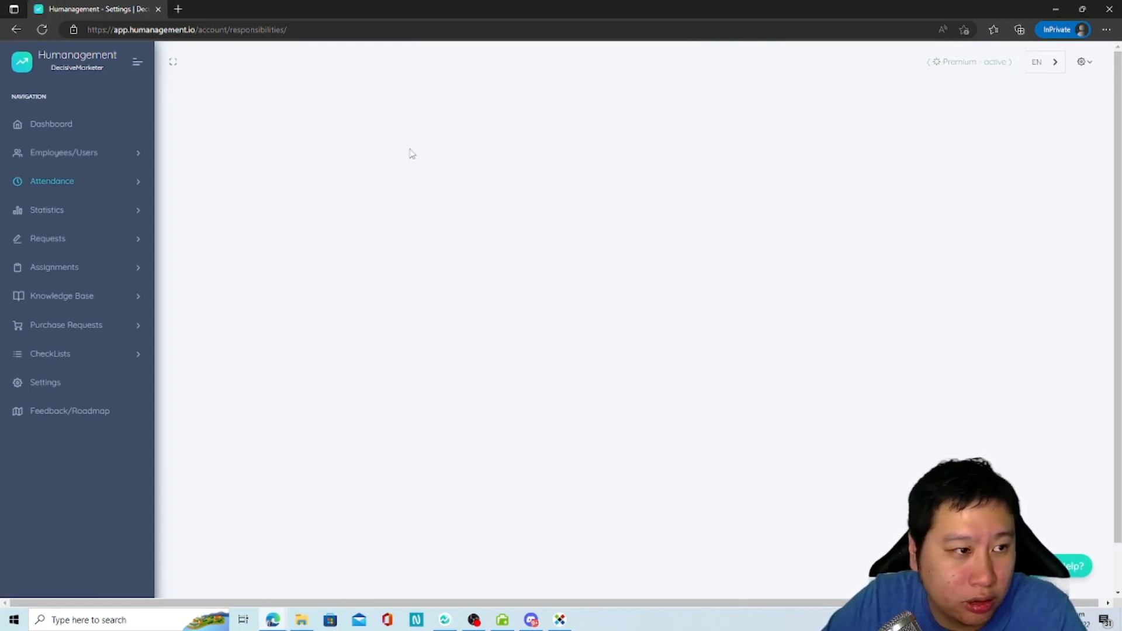
left_click(1090, 66)
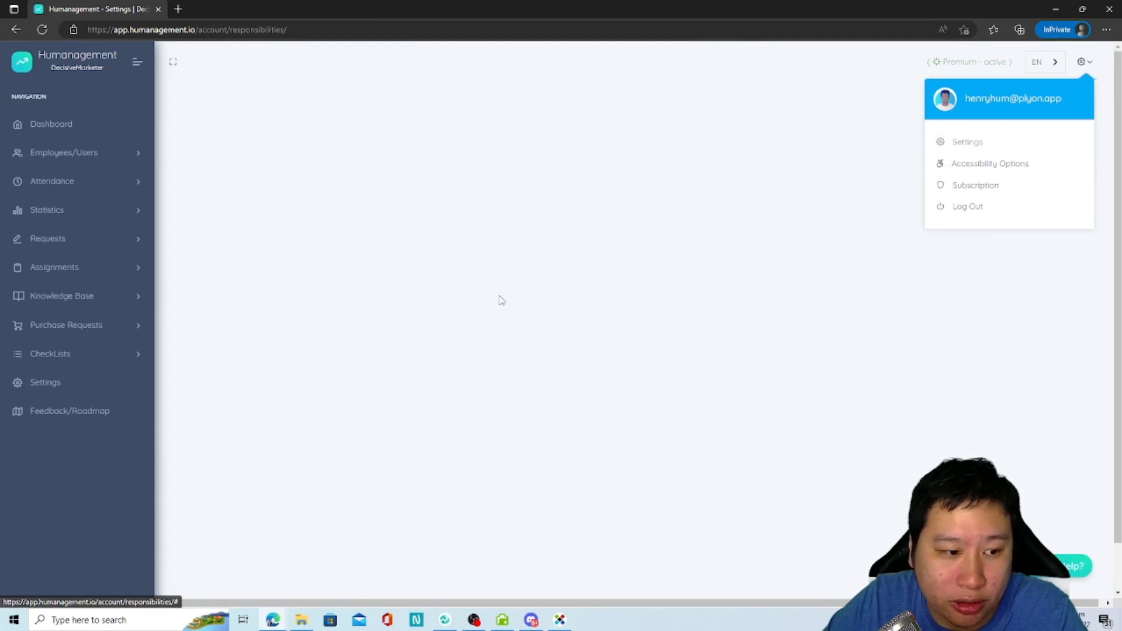
left_click(316, 161)
left_click(173, 62)
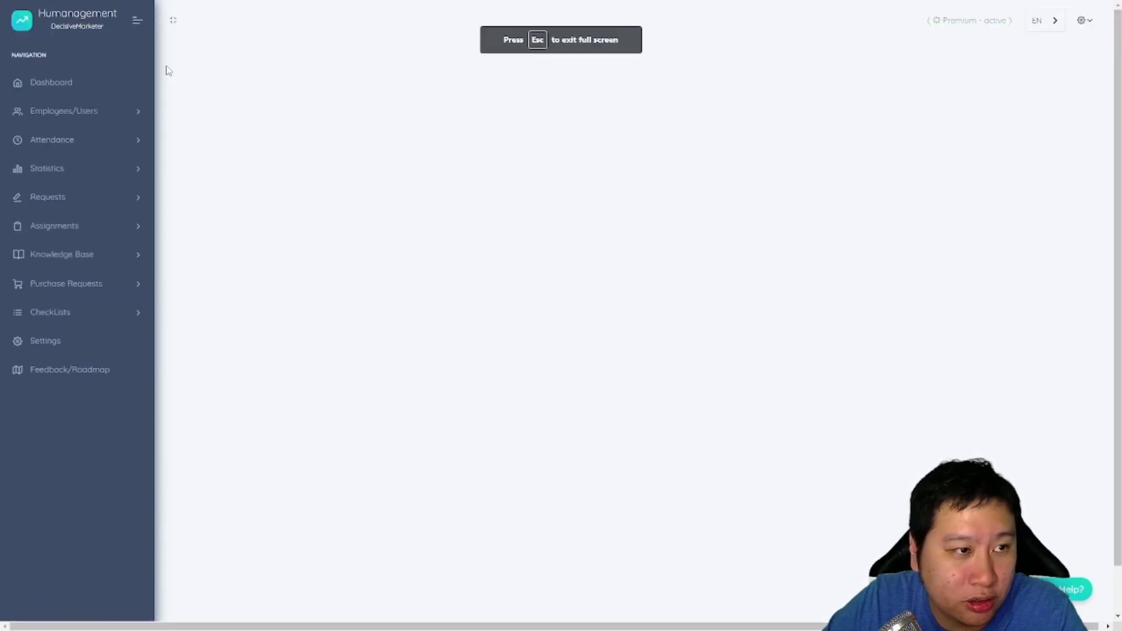
left_click(173, 21)
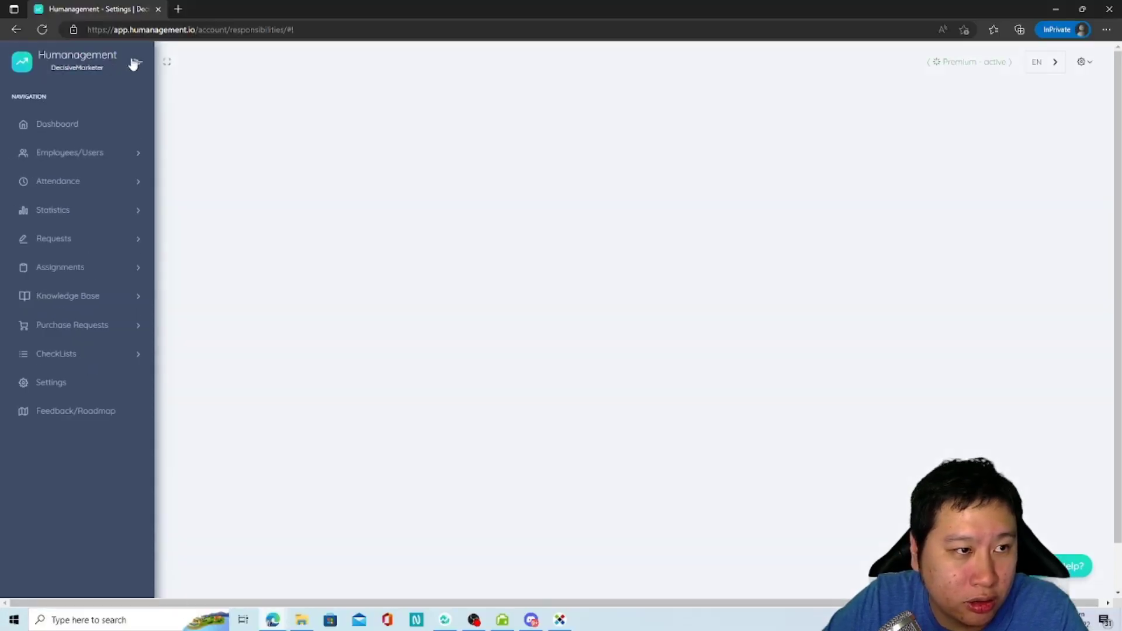
left_click(133, 68)
left_click(135, 65)
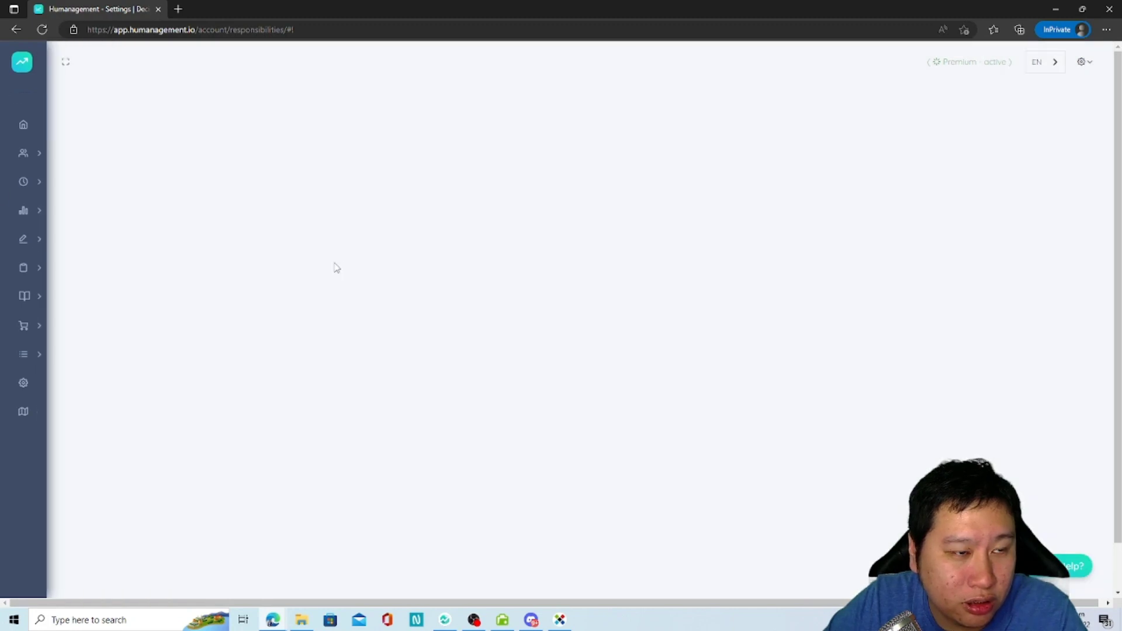
key("ctrl+shift+k")
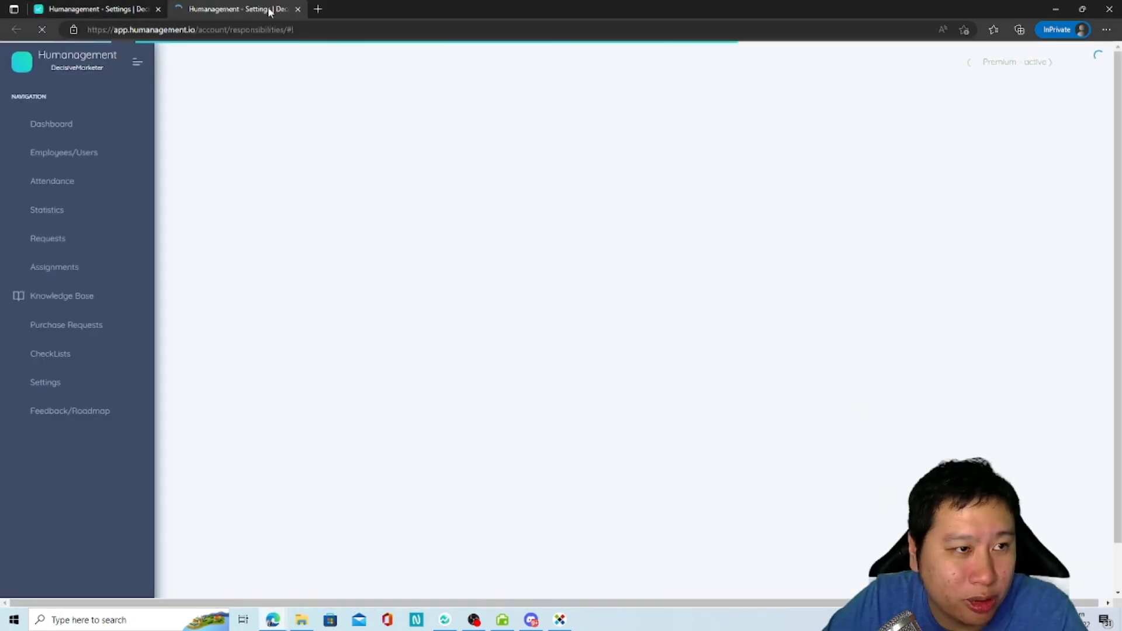
left_click(297, 8)
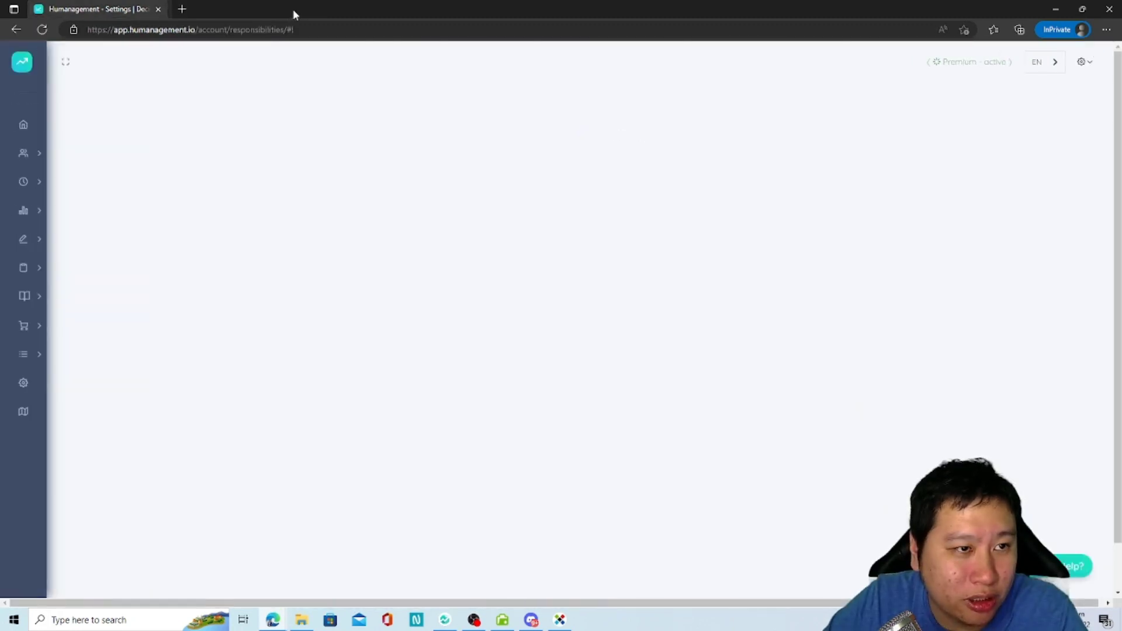
Step: Open the user's own profile page and return to the employee Responsibilities board
left_click(75, 69)
left_click(87, 155)
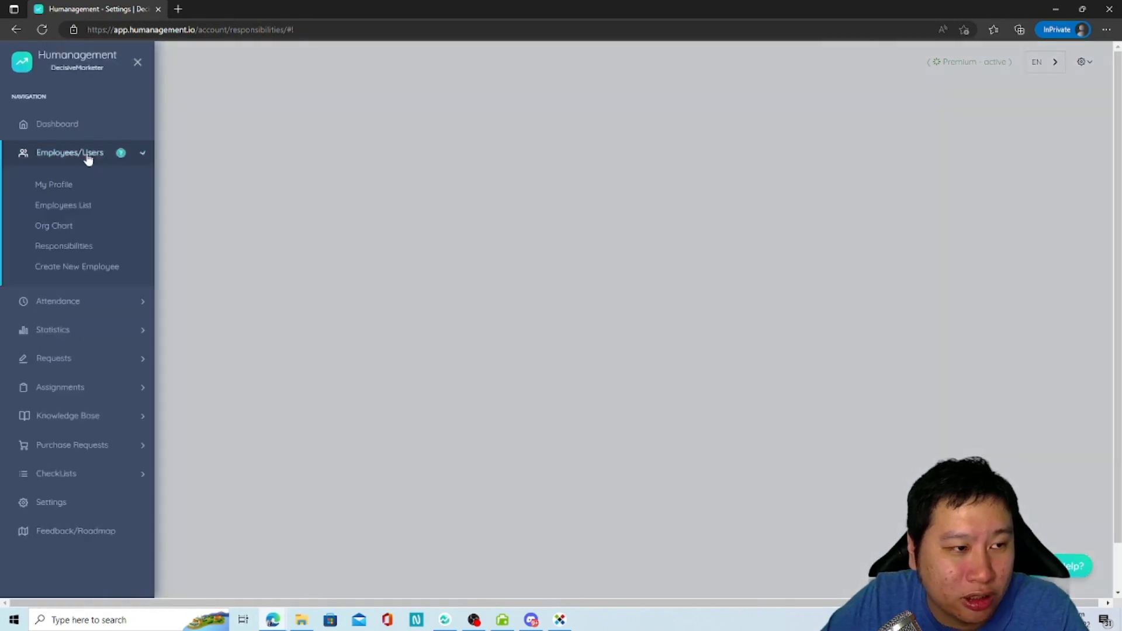
mouse_move(10, 150)
left_click(53, 191)
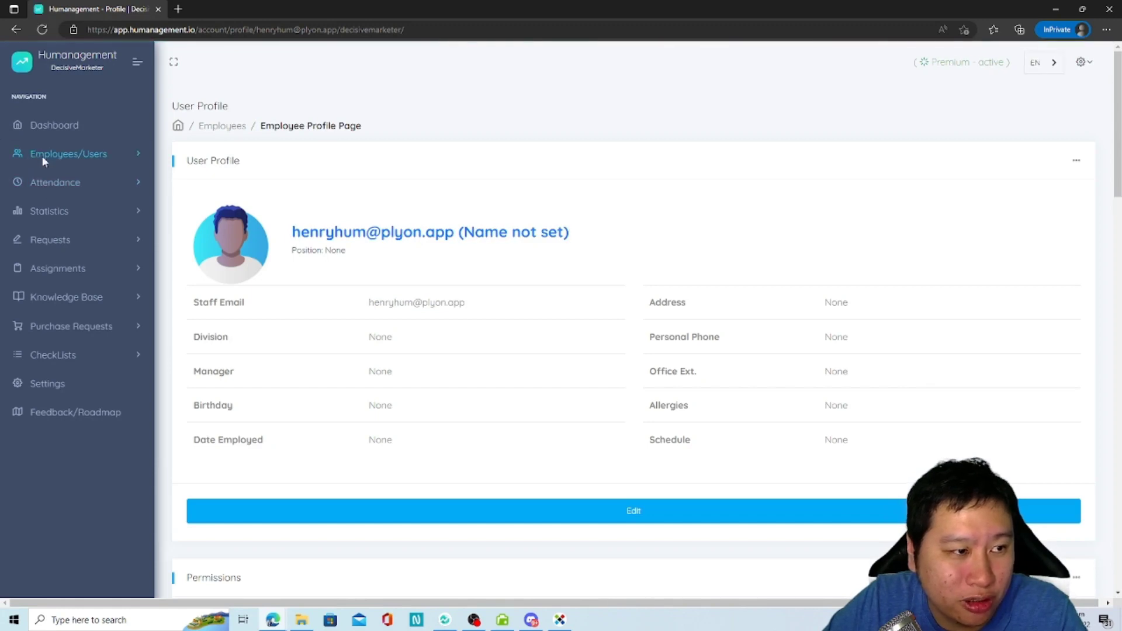
left_click(41, 156)
left_click(51, 254)
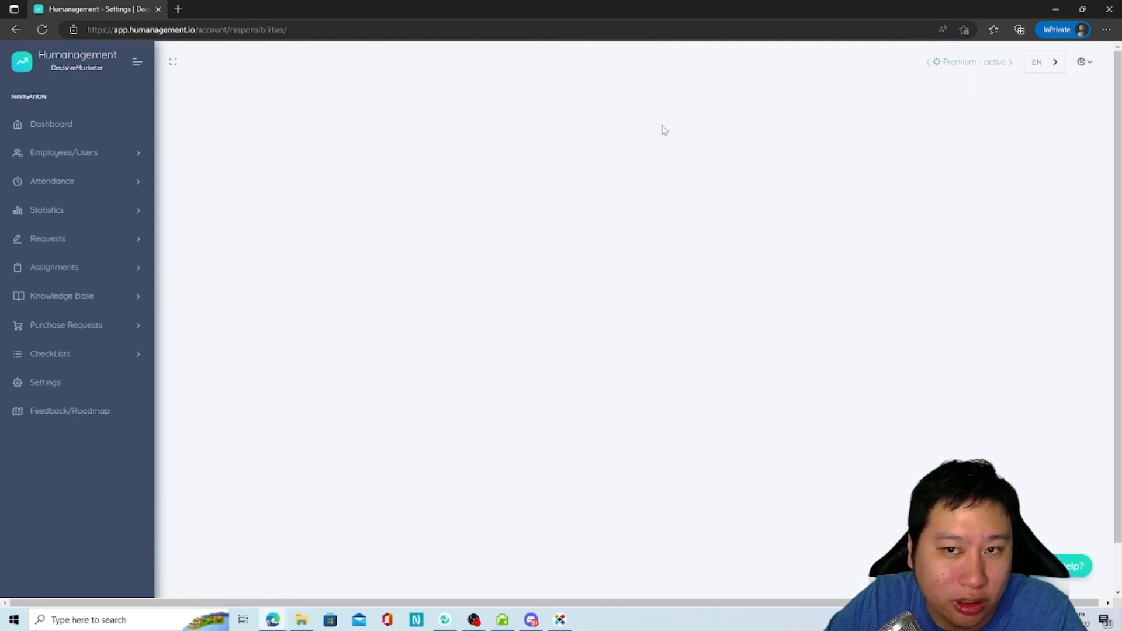
Step: Open the new employee form and view the user type options in its Basic version
left_click(72, 153)
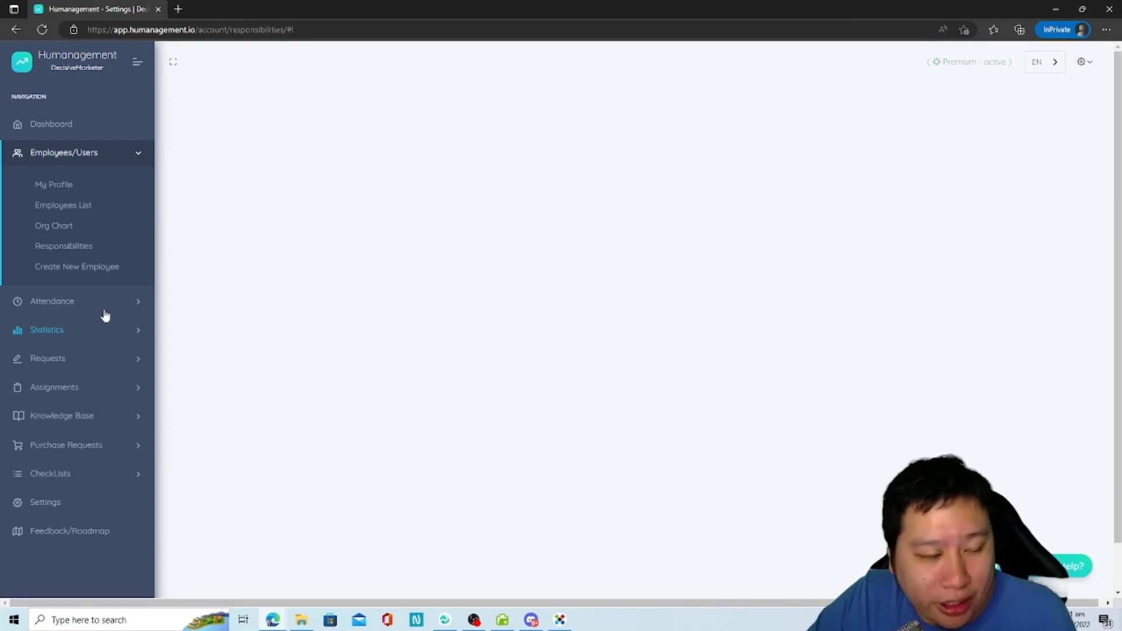
left_click(112, 274)
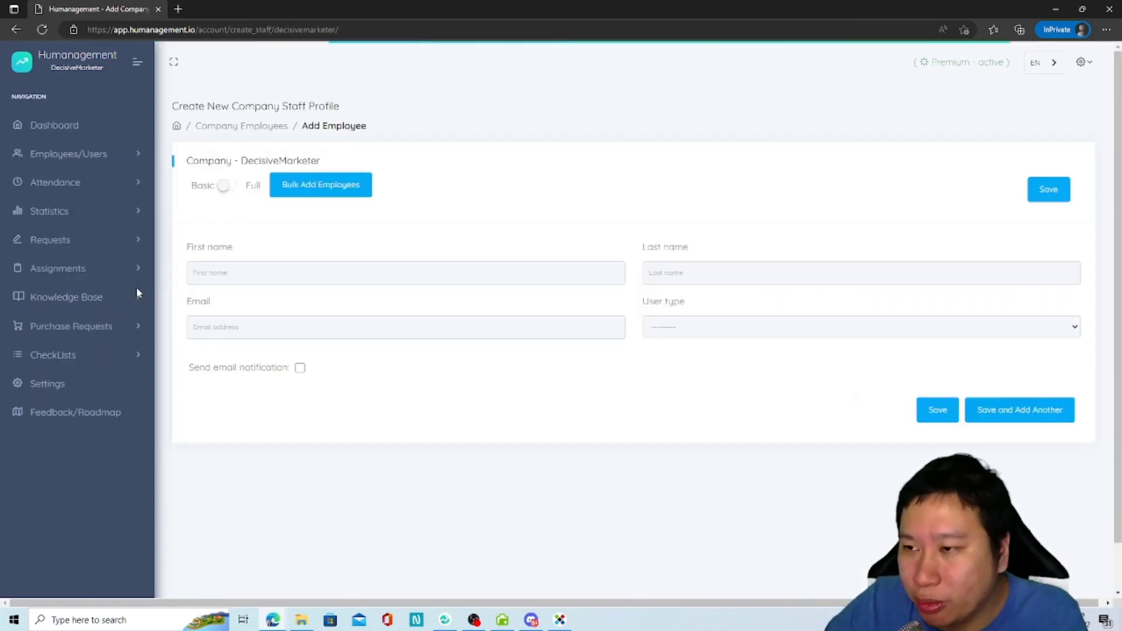
left_click(278, 273)
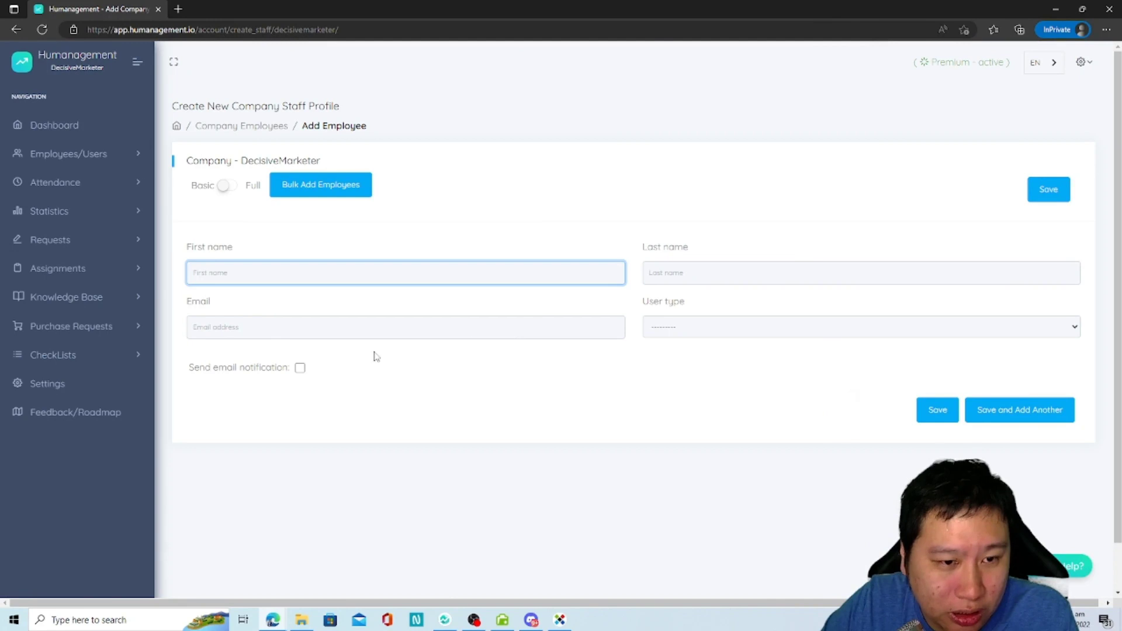
left_click(223, 186)
left_click(228, 187)
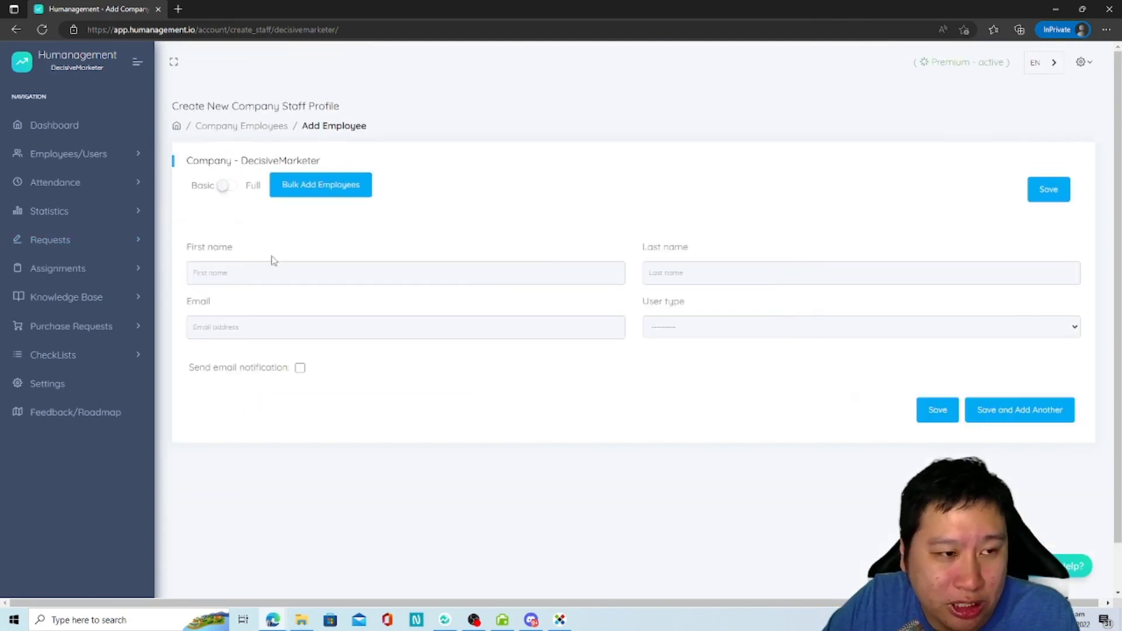
left_click(701, 329)
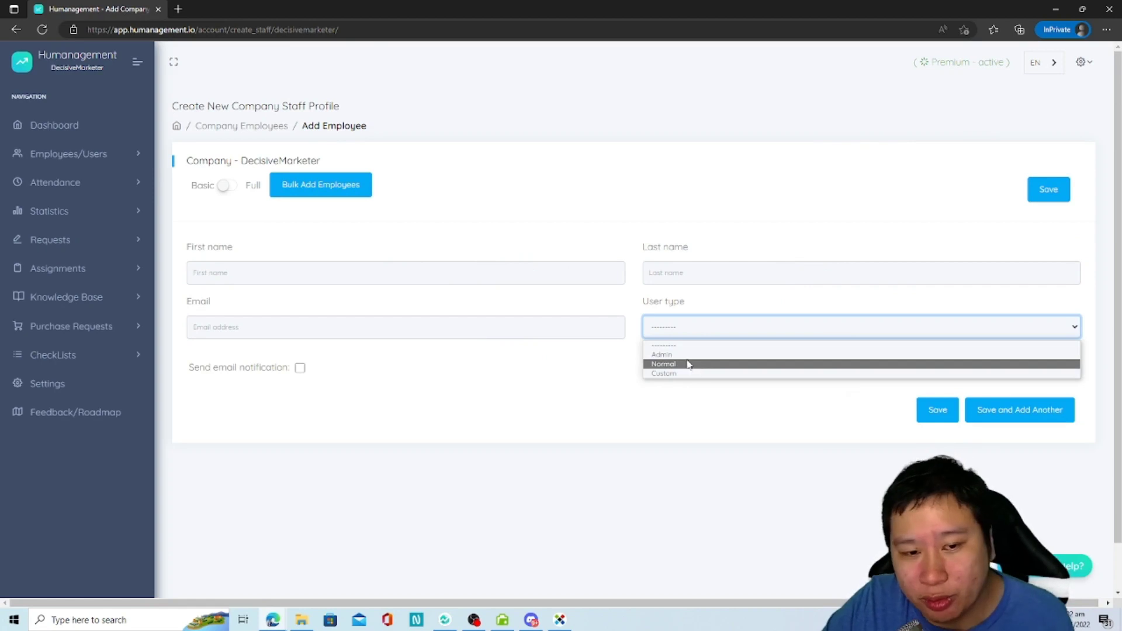
Step: Switch the new employee form from Basic to Full and look over its additional fields
left_click(224, 183)
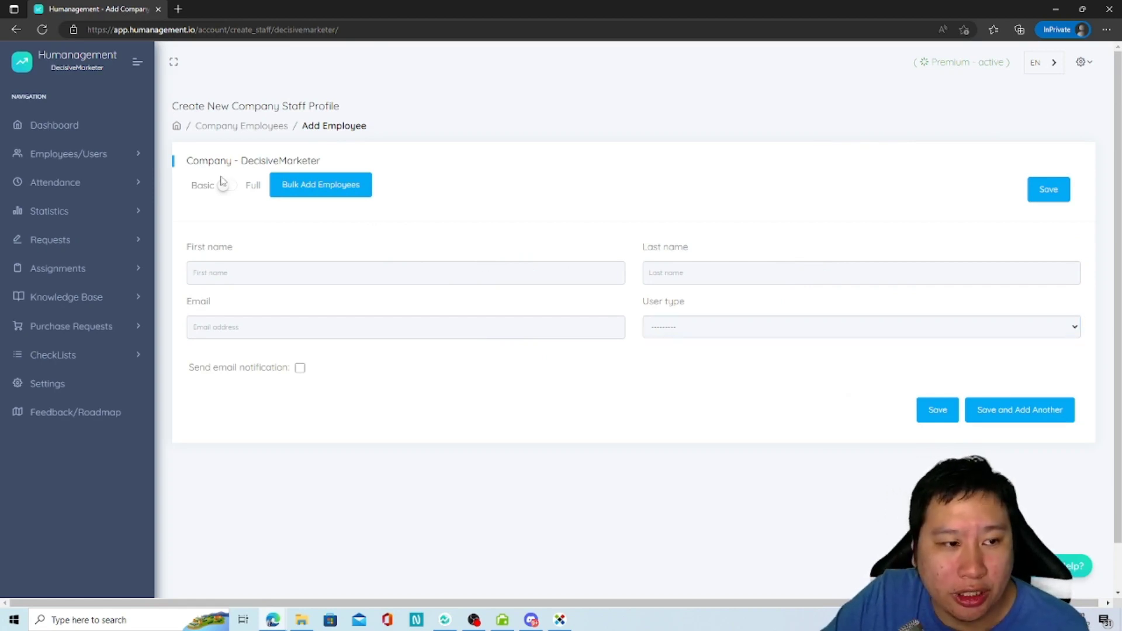
left_click(227, 184)
scroll(469, 384, "down", 2)
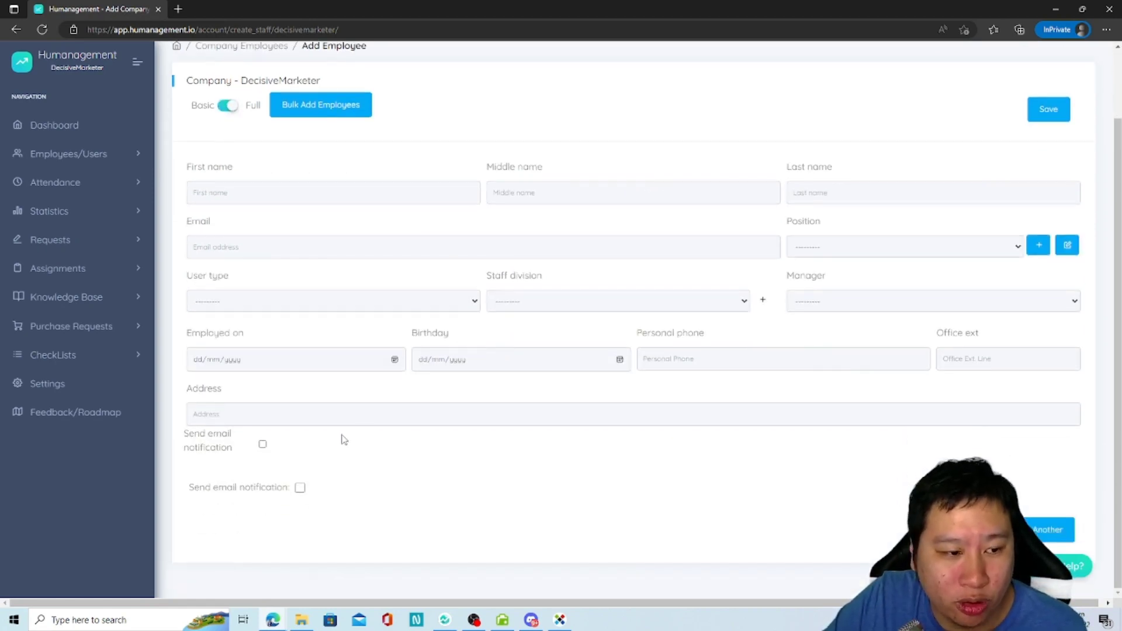
scroll(353, 433, "up", 2)
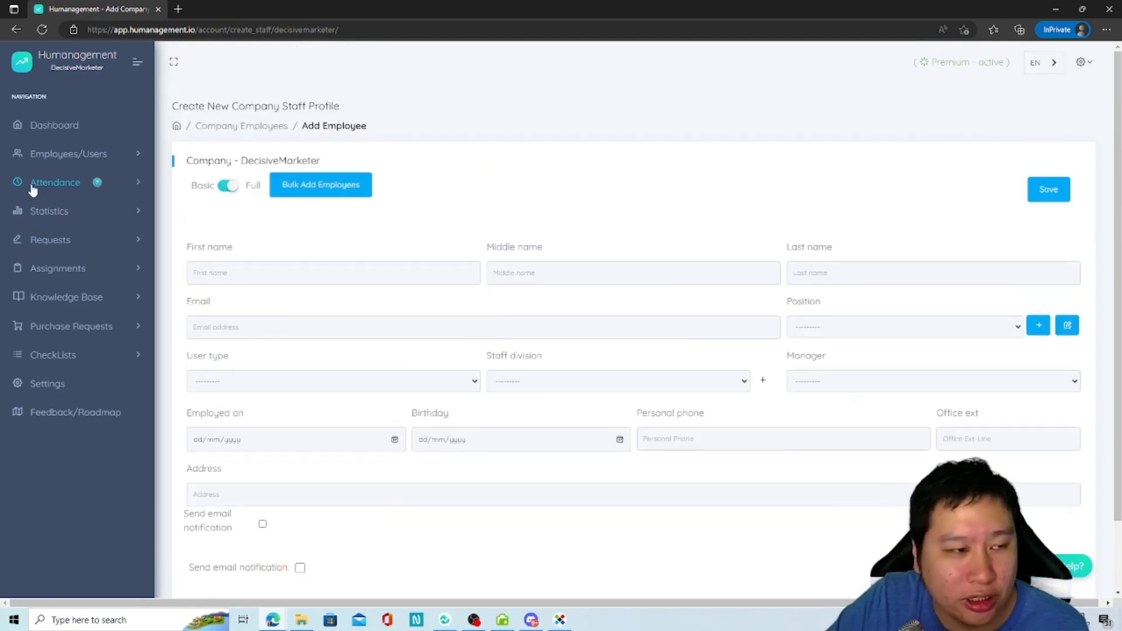
Step: Open the attendance Clock Ins list and bring up the dashboard in a second browser tab
left_click(55, 182)
left_click(56, 215)
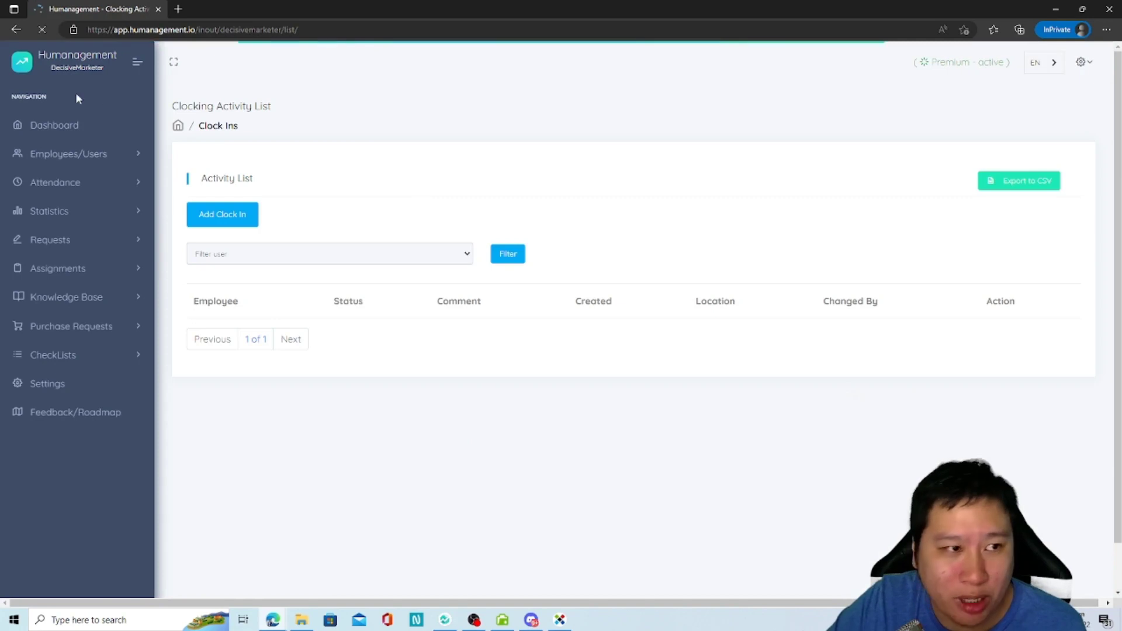
left_click(76, 64)
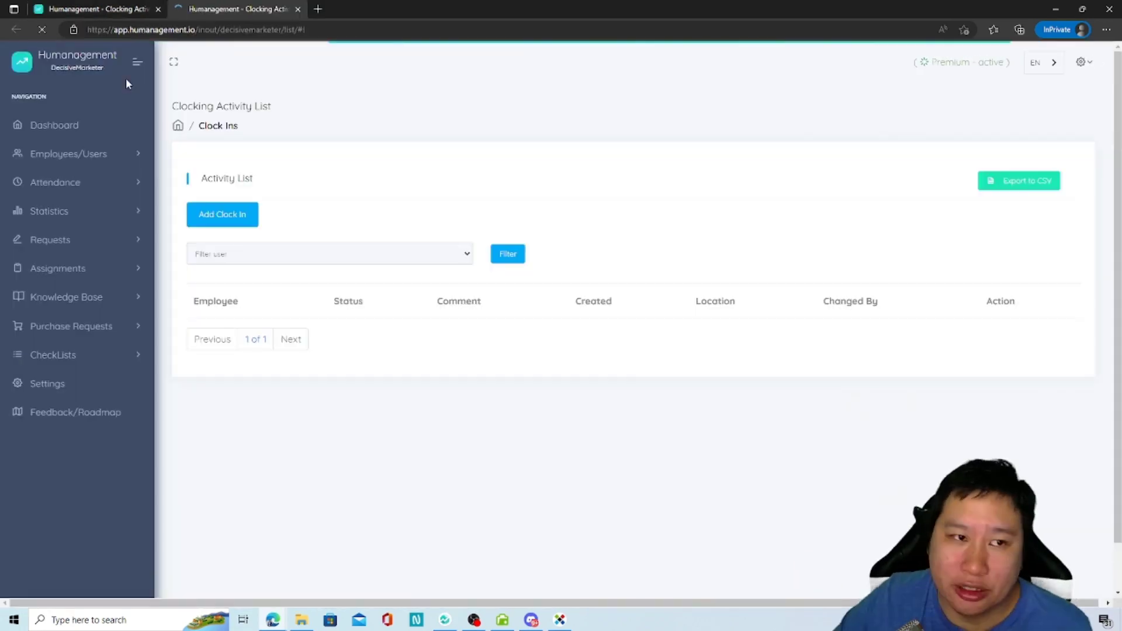
left_click(74, 132)
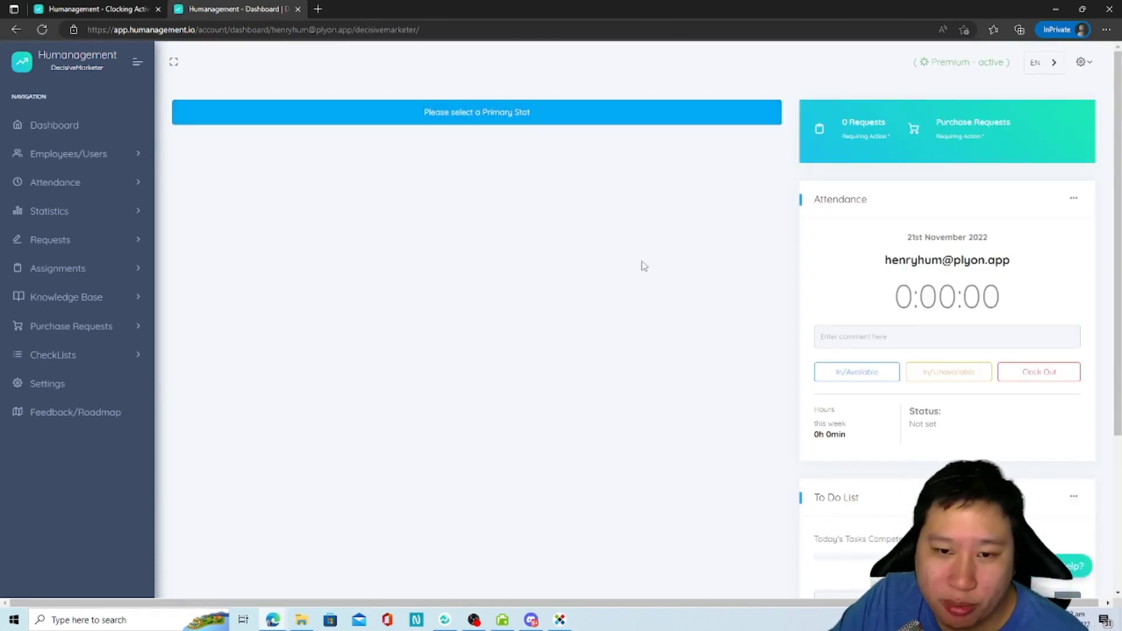
Step: Clock in as In/Available from the dashboard's Attendance card, allowing location access, and clock out again
left_click(836, 374)
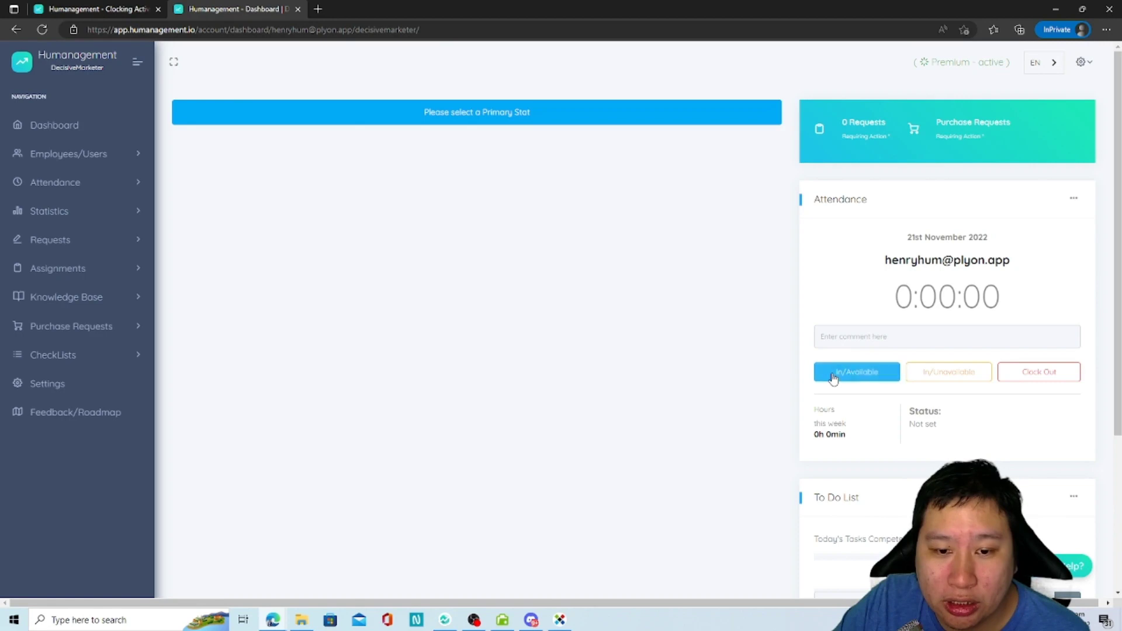
left_click(132, 98)
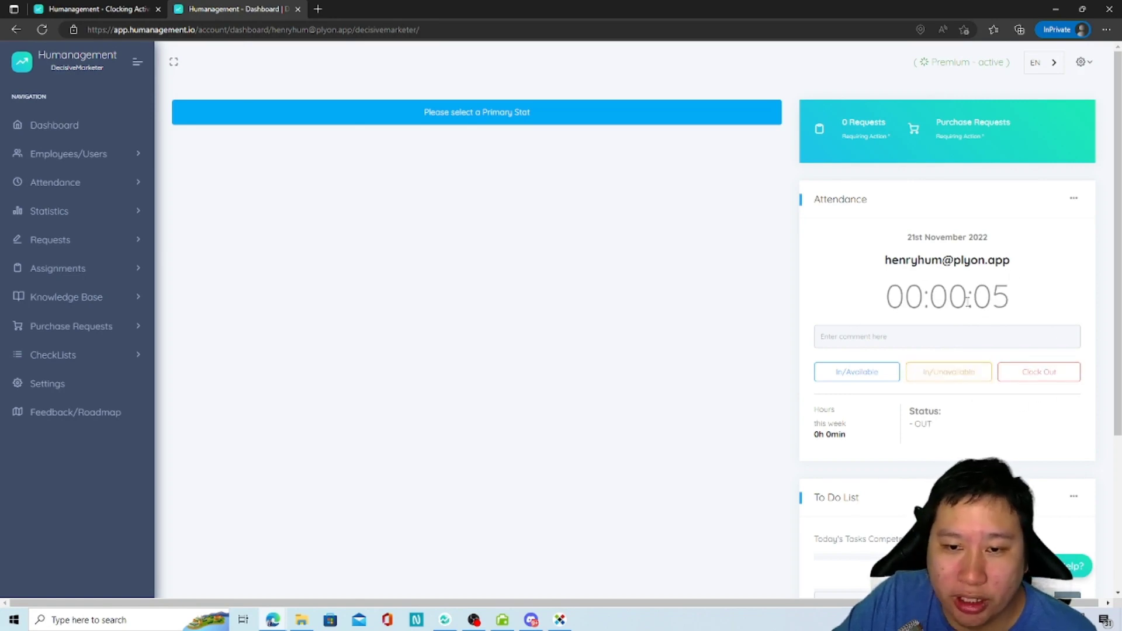
left_click_drag(992, 300, 1024, 312)
left_click(787, 245)
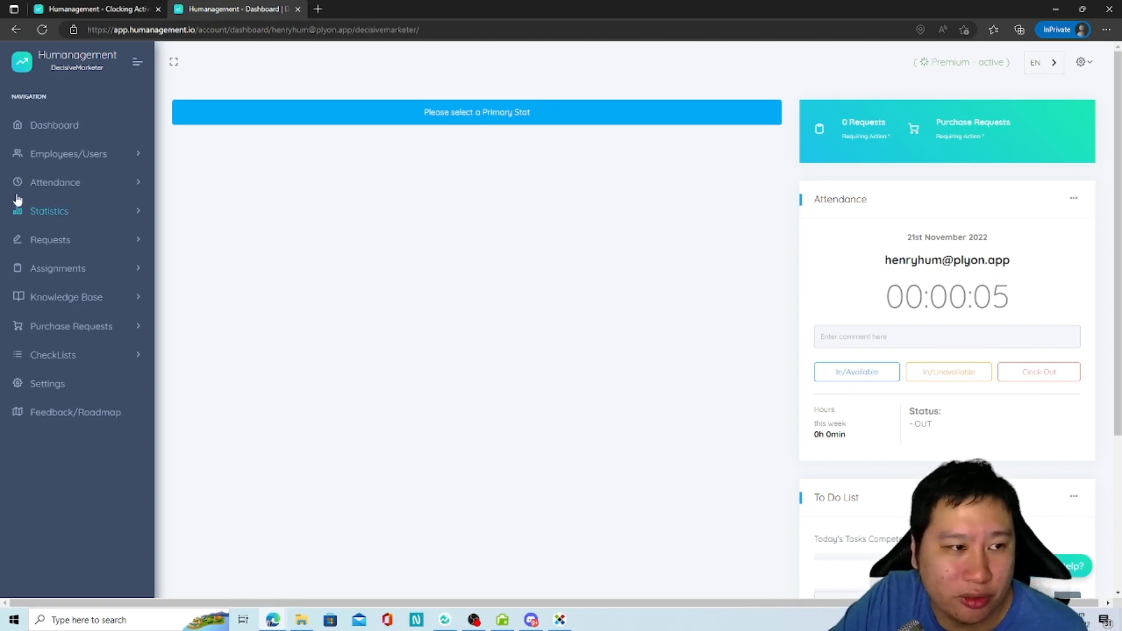
Step: Return to the clocking activity tab, open the Time-Off Calendar and look over its November 2022 events
left_click(93, 9)
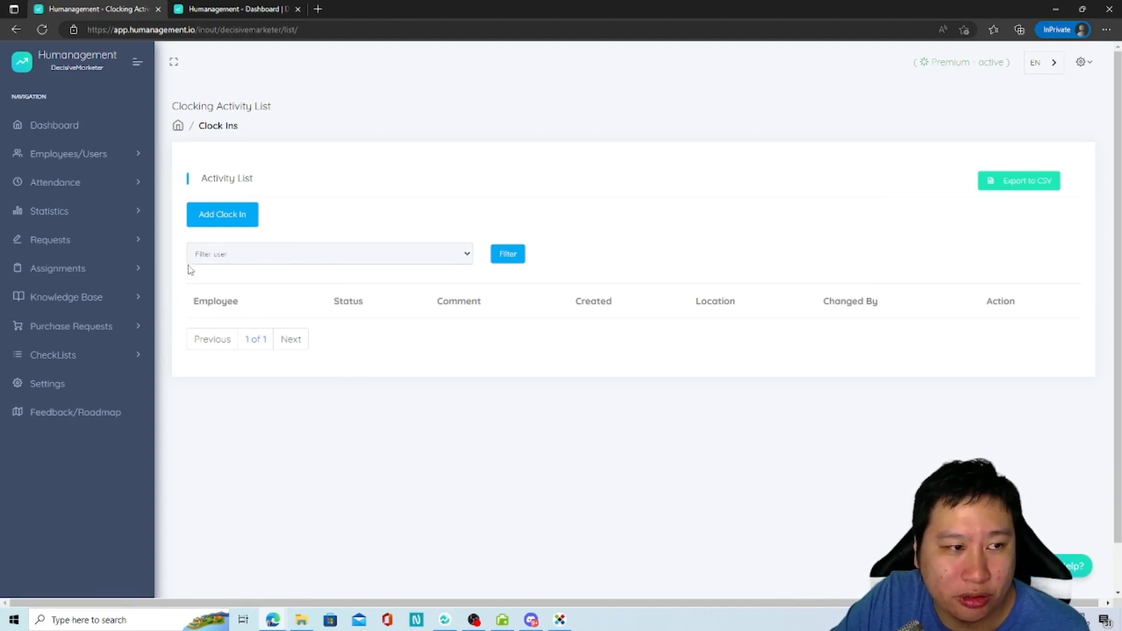
left_click(64, 186)
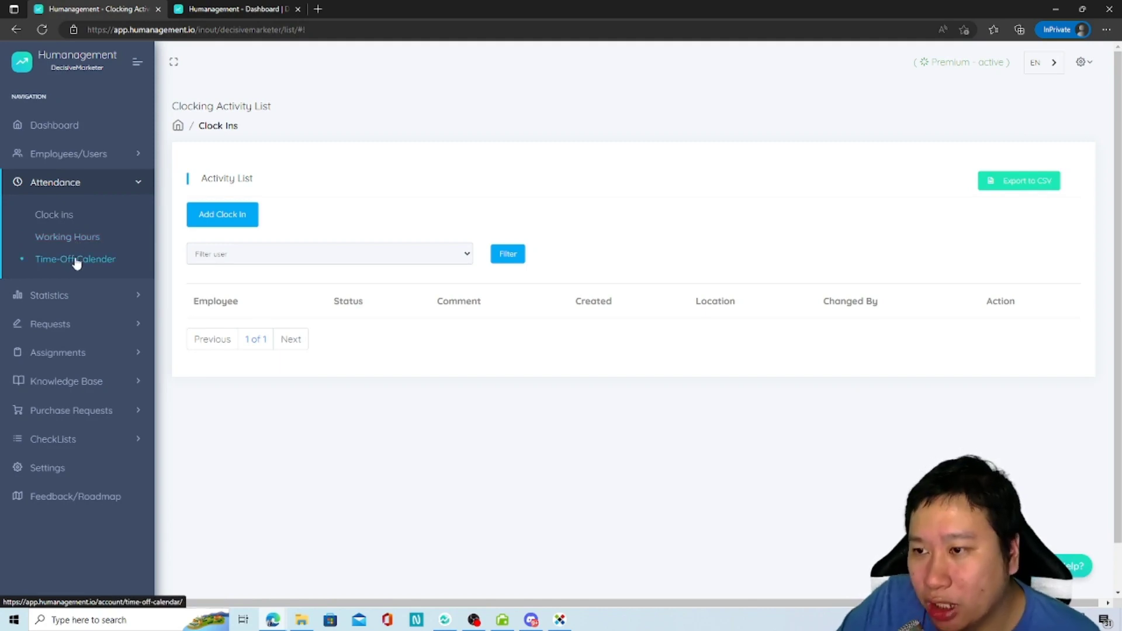
left_click(76, 261)
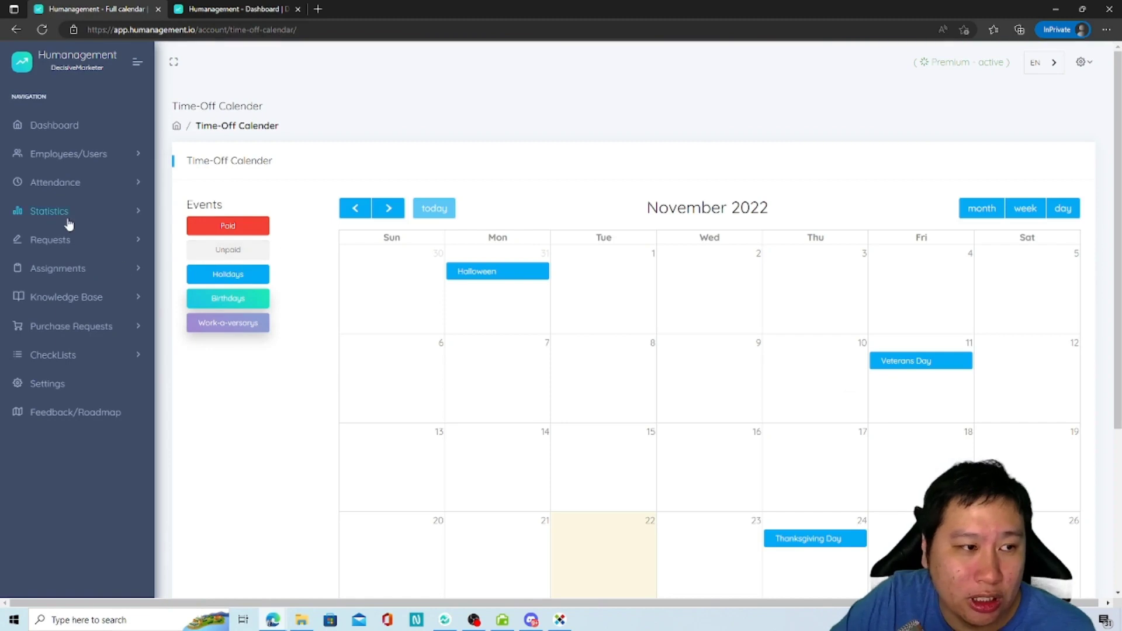
left_click(78, 154)
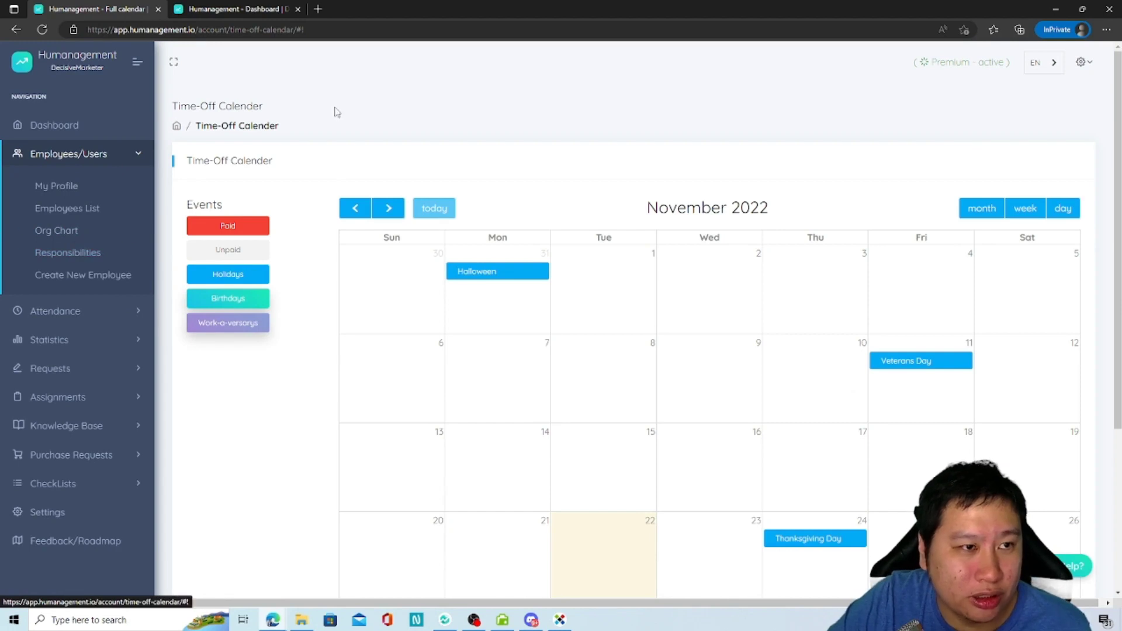
scroll(760, 433, "down", 3)
scroll(558, 366, "up", 1)
scroll(558, 366, "up", 1)
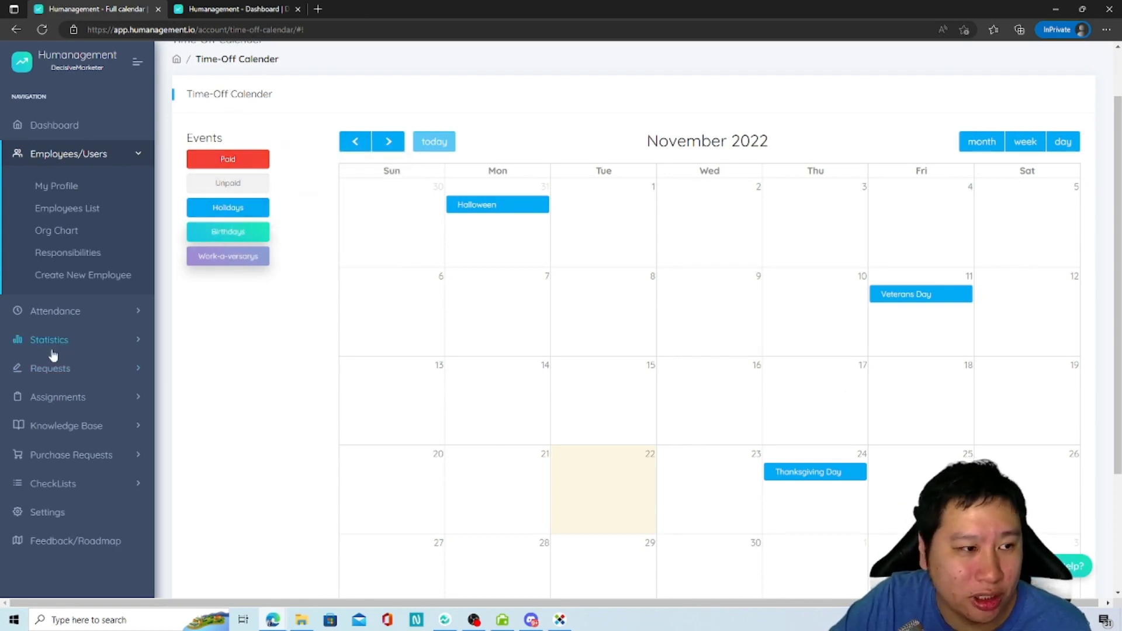
Step: View the Statistics options and open the form for creating a new request
left_click(128, 319)
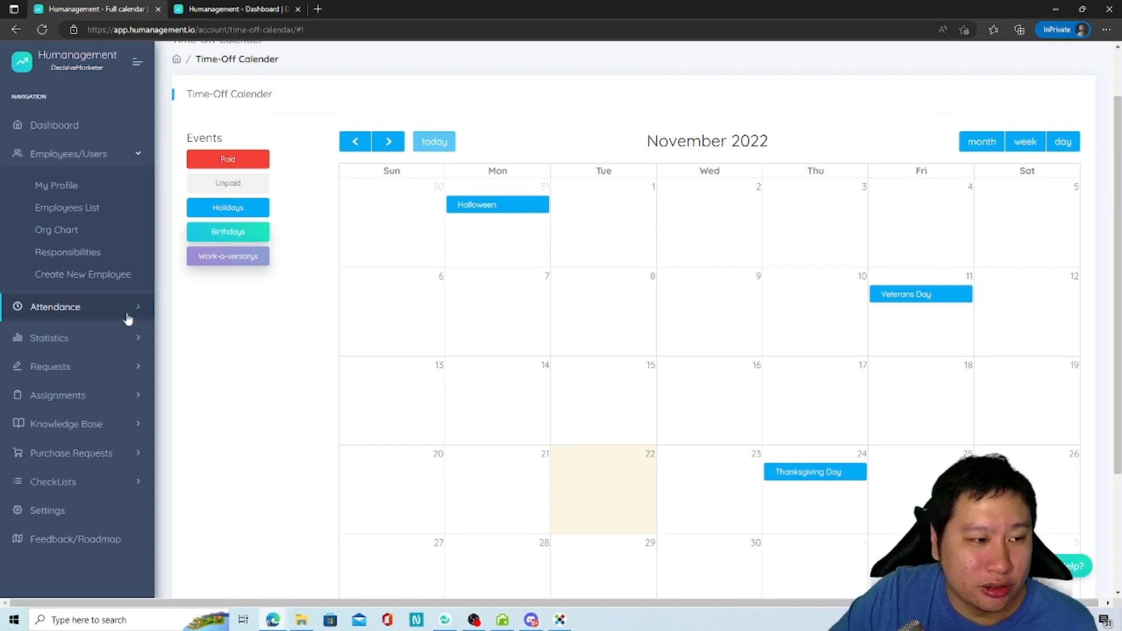
left_click(105, 298)
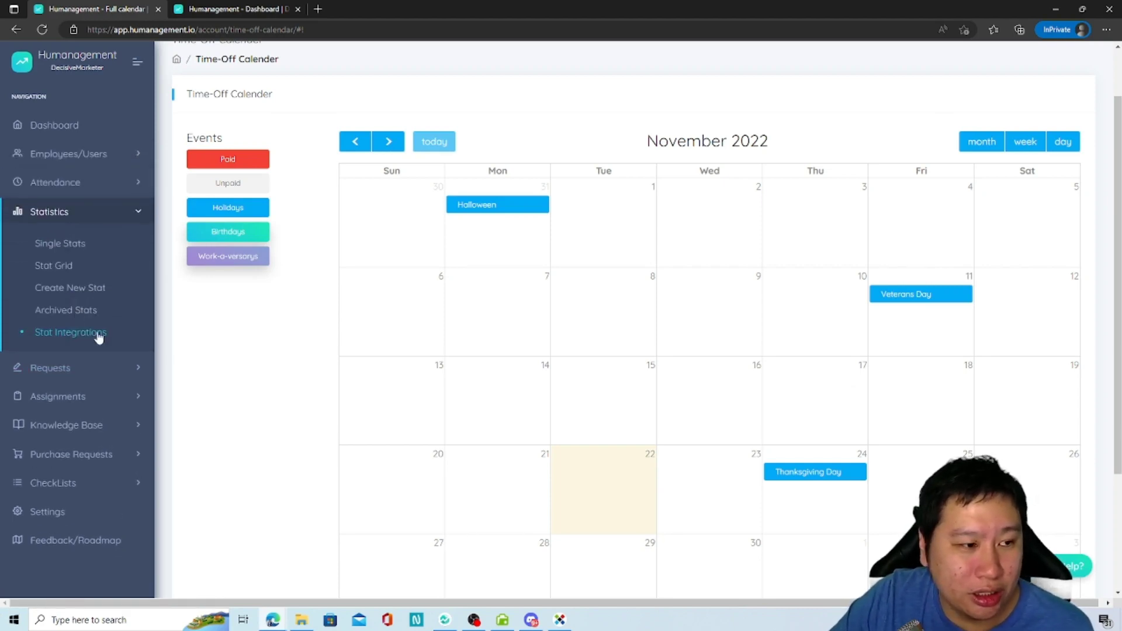
left_click(71, 369)
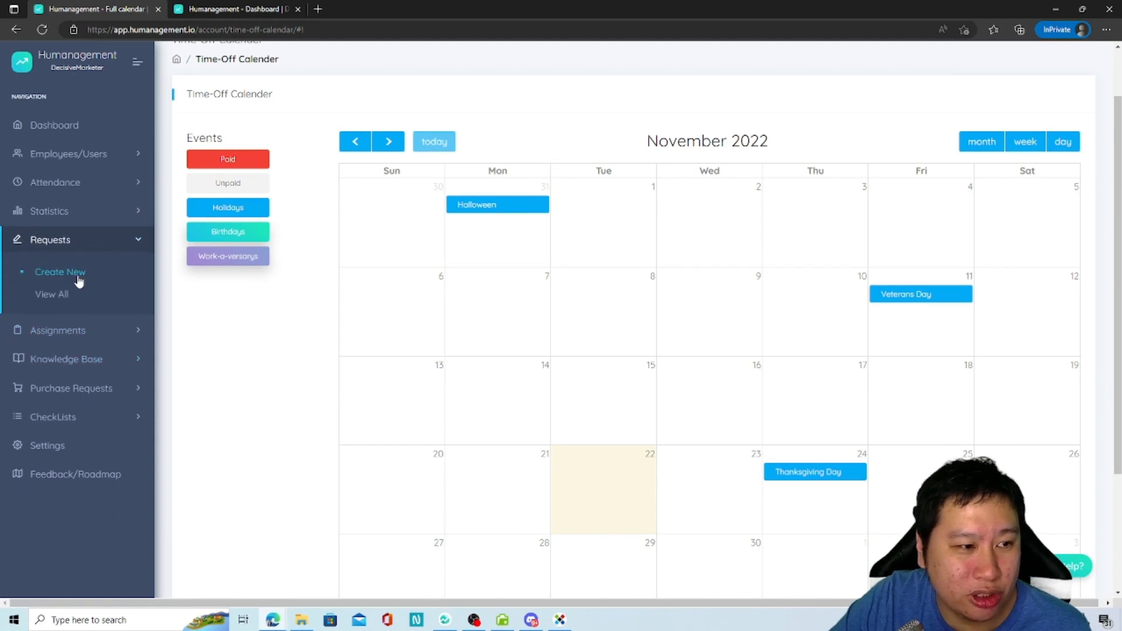
left_click(75, 277)
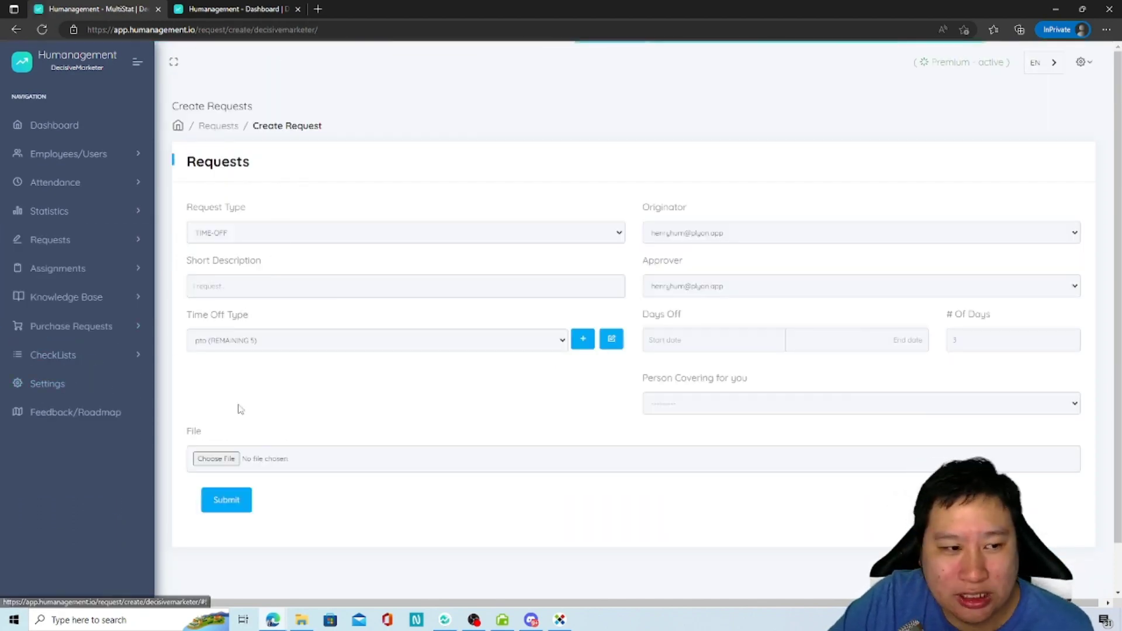
Step: Set the request type to APPROVAL and look at its short description and situation fields
left_click(235, 347)
left_click(277, 234)
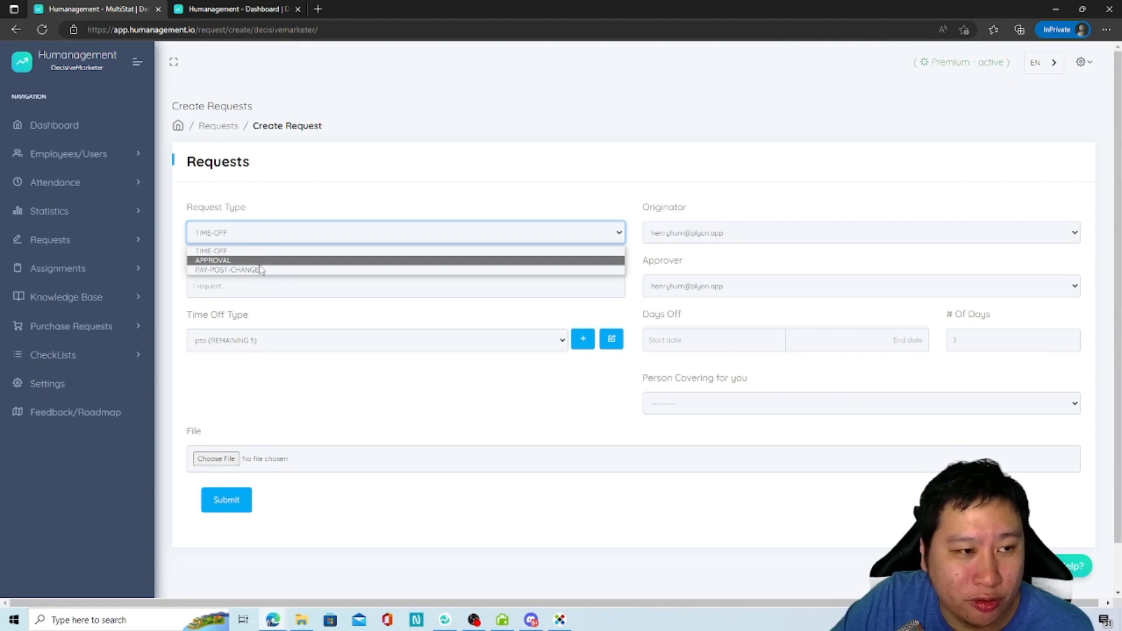
left_click(262, 264)
left_click(286, 281)
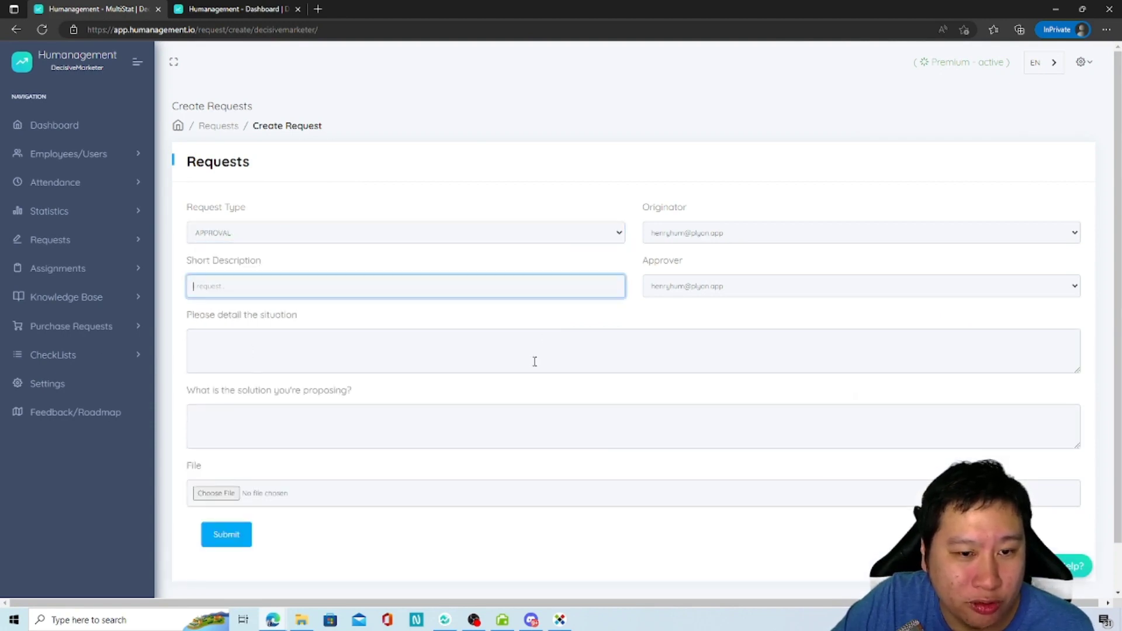
left_click(535, 362)
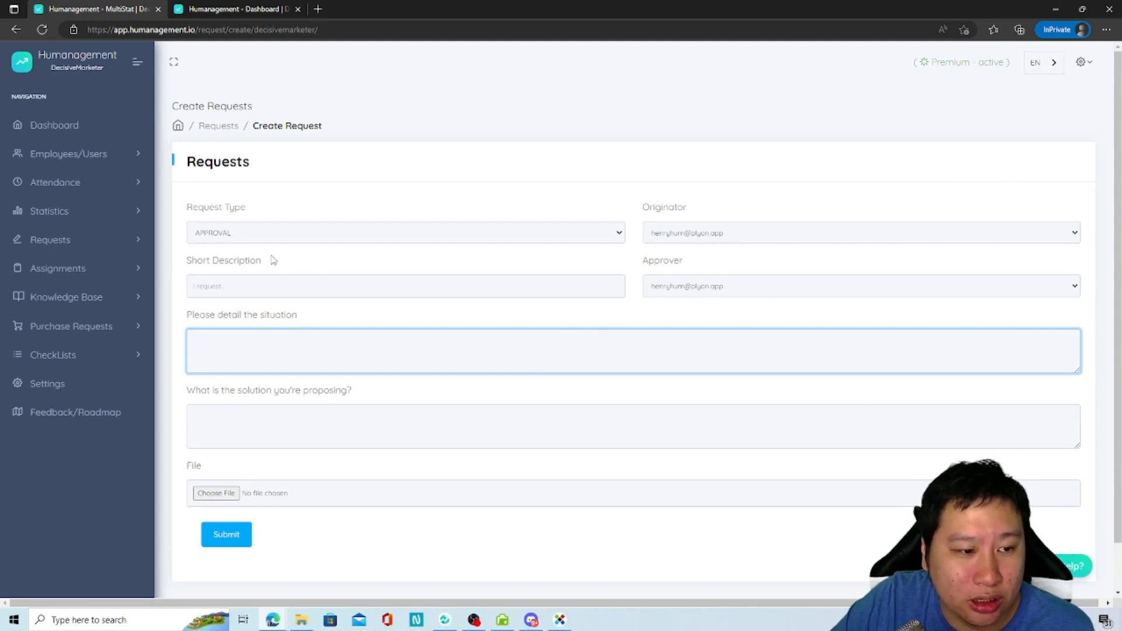
Step: Set the request type to PAY-POST-CHANGE and look over its raise justification, rate and position fields
left_click(283, 233)
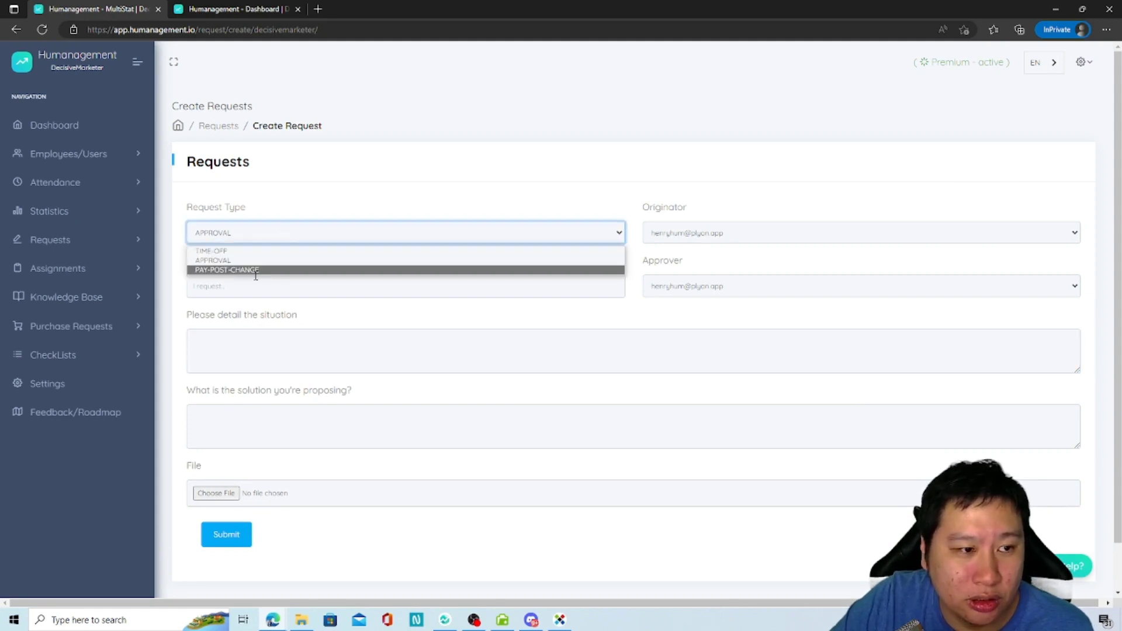
left_click(252, 270)
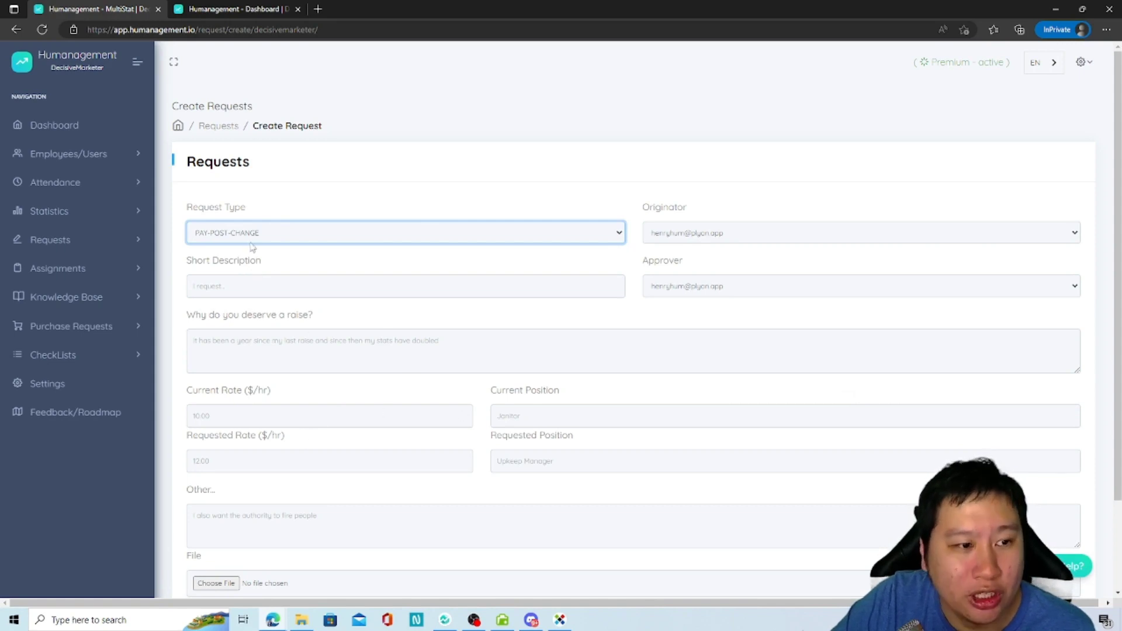
left_click(331, 342)
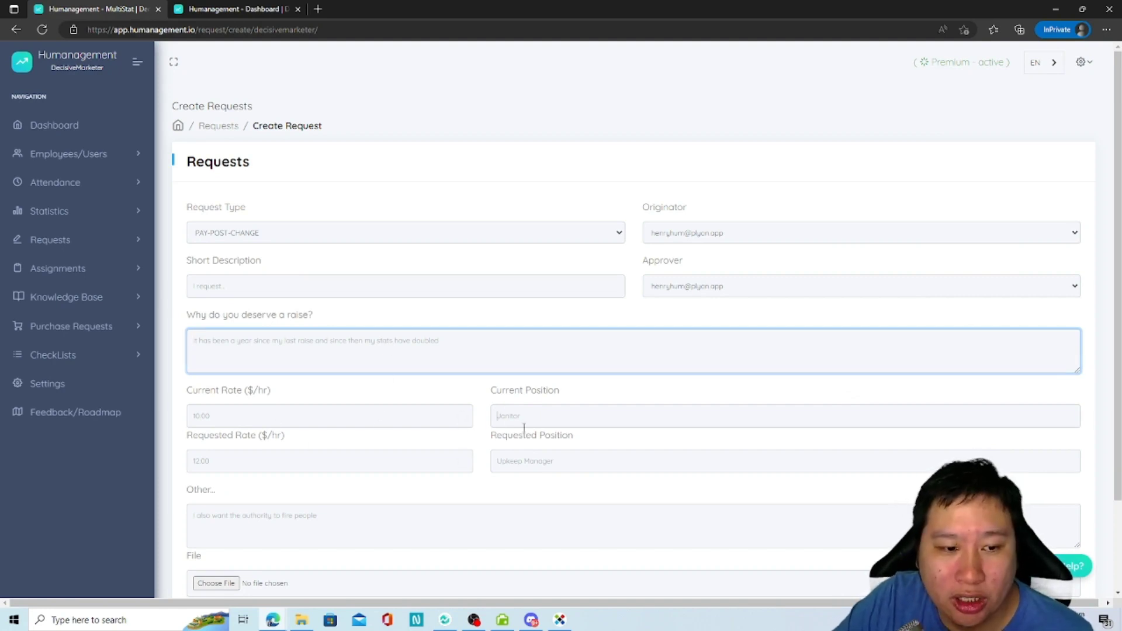
left_click(540, 414)
scroll(326, 419, "down", 1)
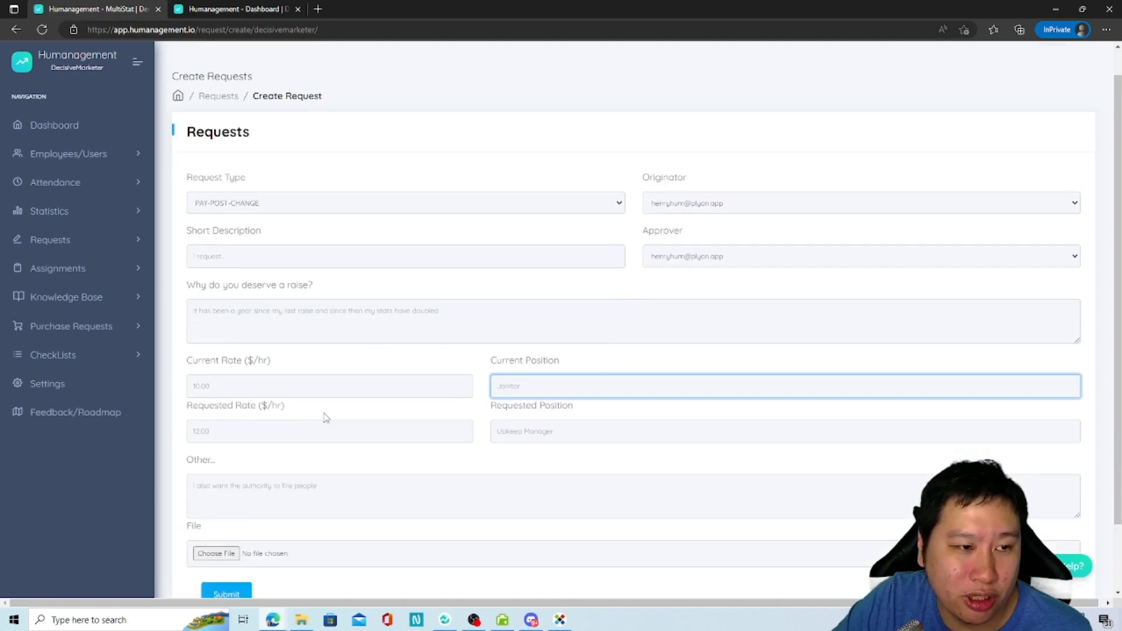
scroll(303, 327, "up", 1)
left_click(279, 243)
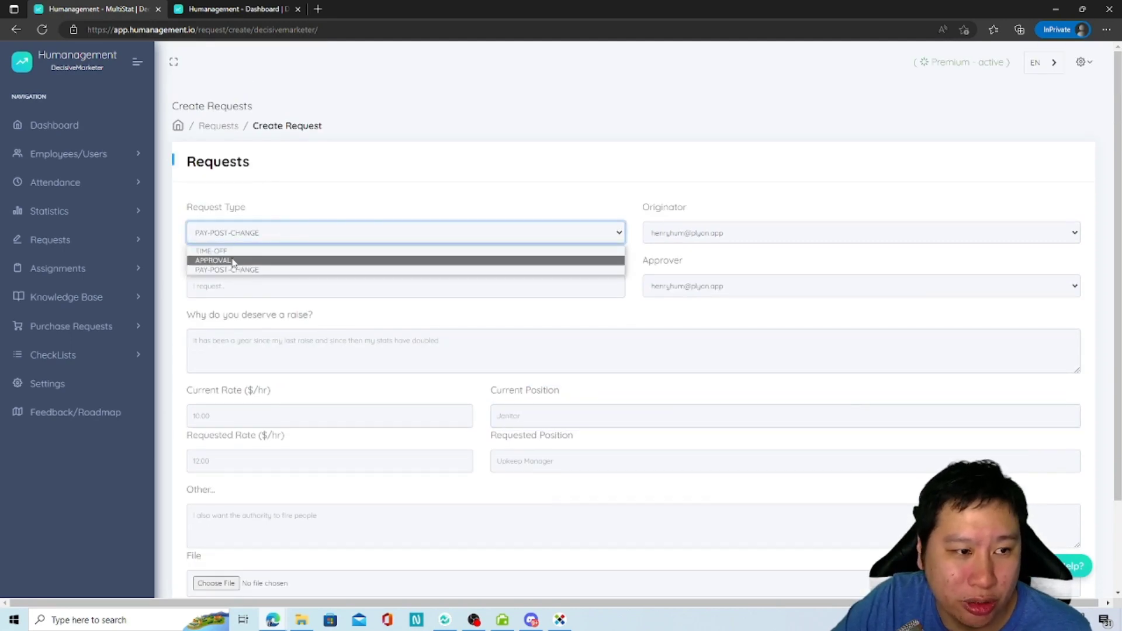
left_click(72, 456)
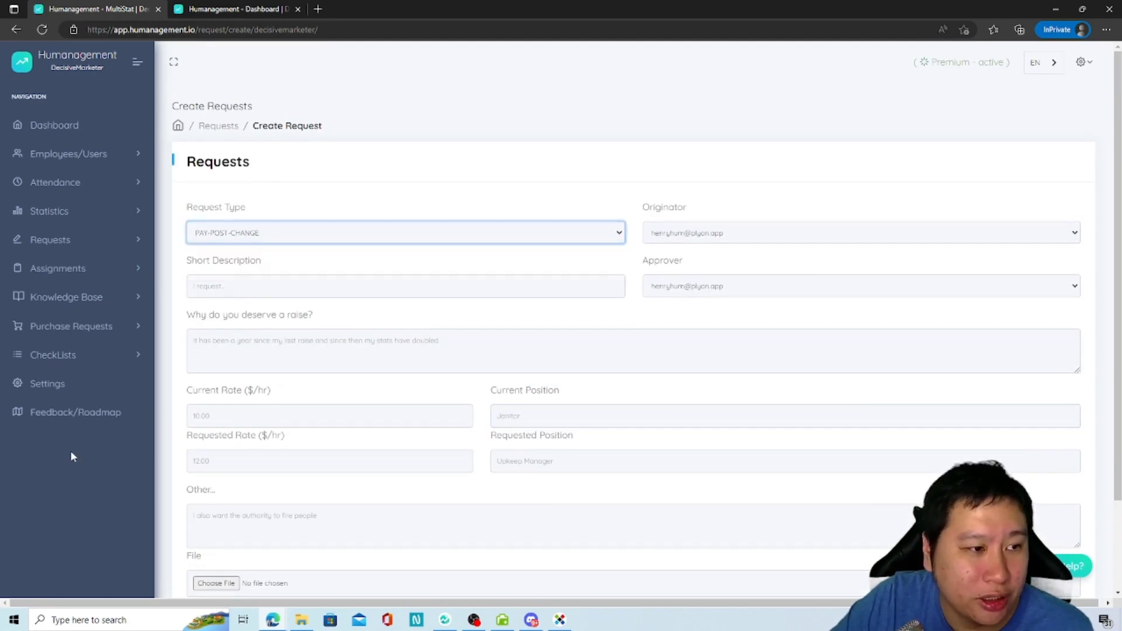
Step: Open the Assignments list and bring up the form for creating an assignment
left_click(88, 268)
left_click(77, 304)
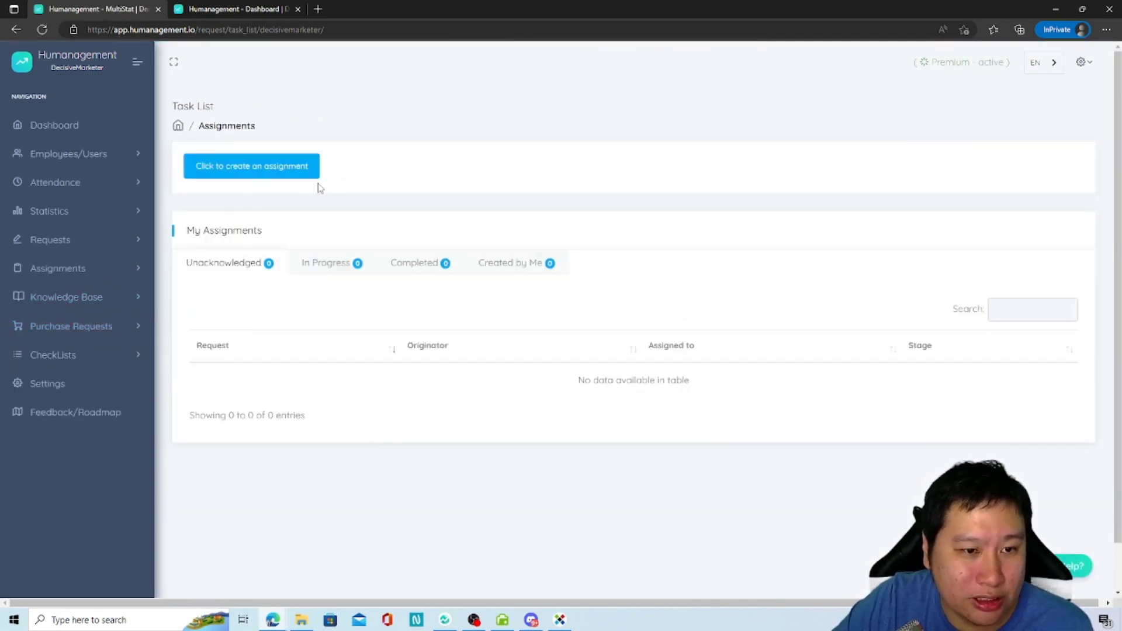
left_click(115, 268)
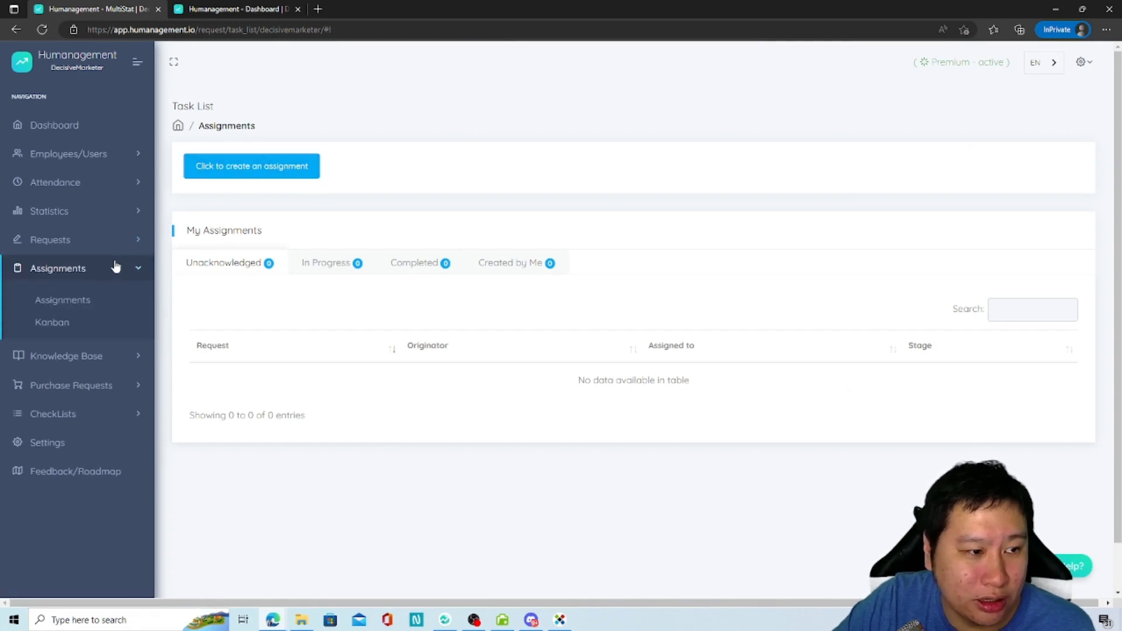
left_click(258, 169)
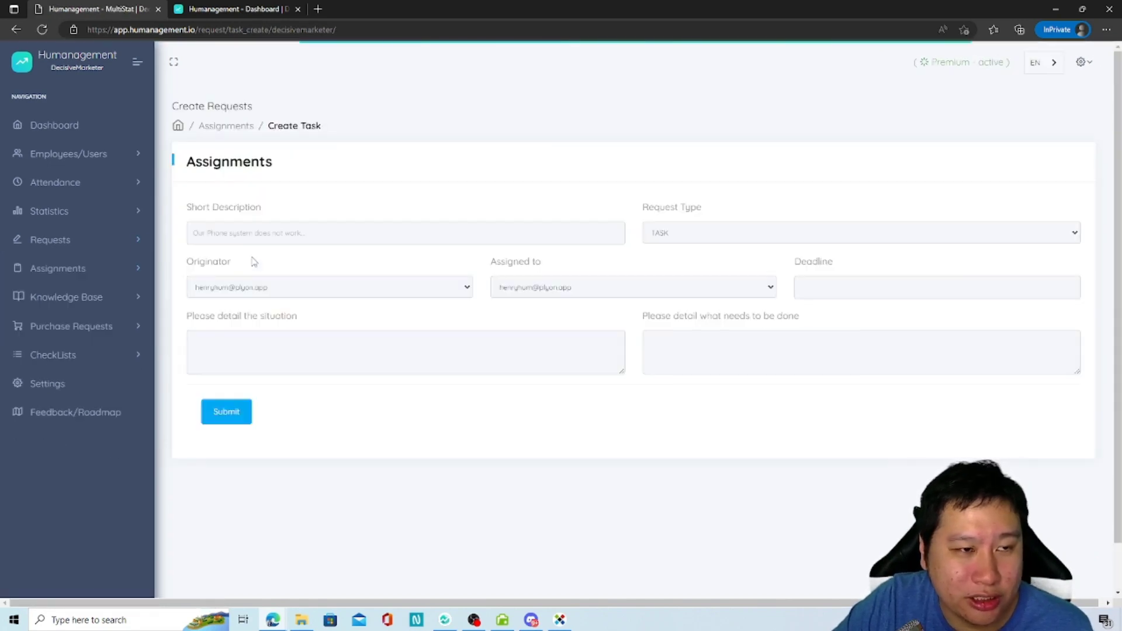
Step: Look over the assignment form's request type, deadline, situation and what-needs-to-be-done fields
left_click(704, 236)
left_click(433, 450)
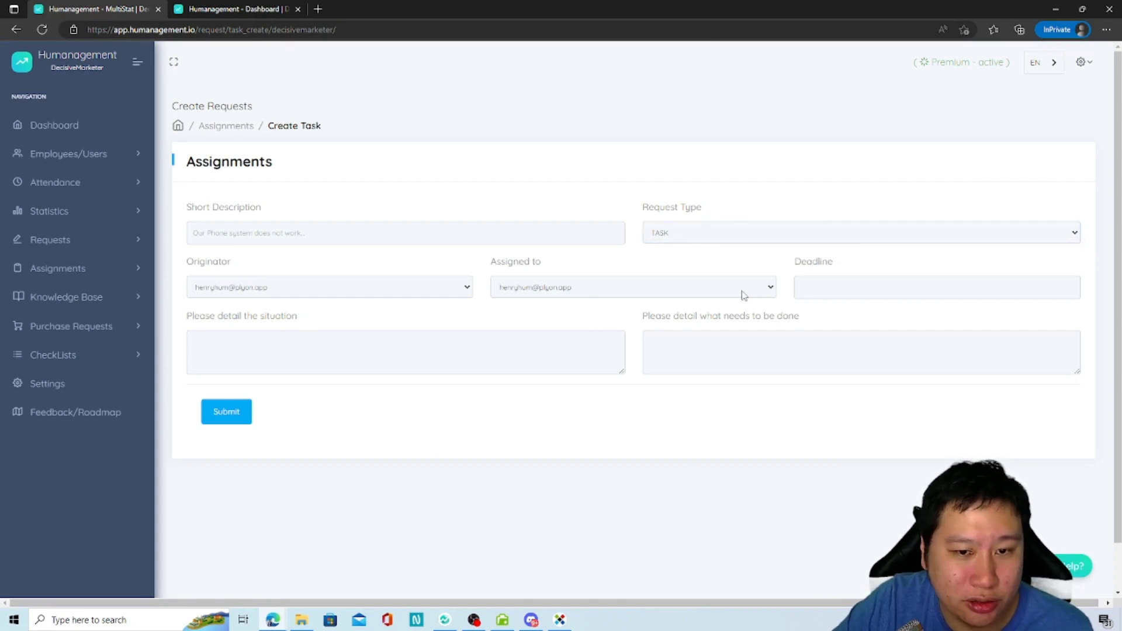
left_click(807, 292)
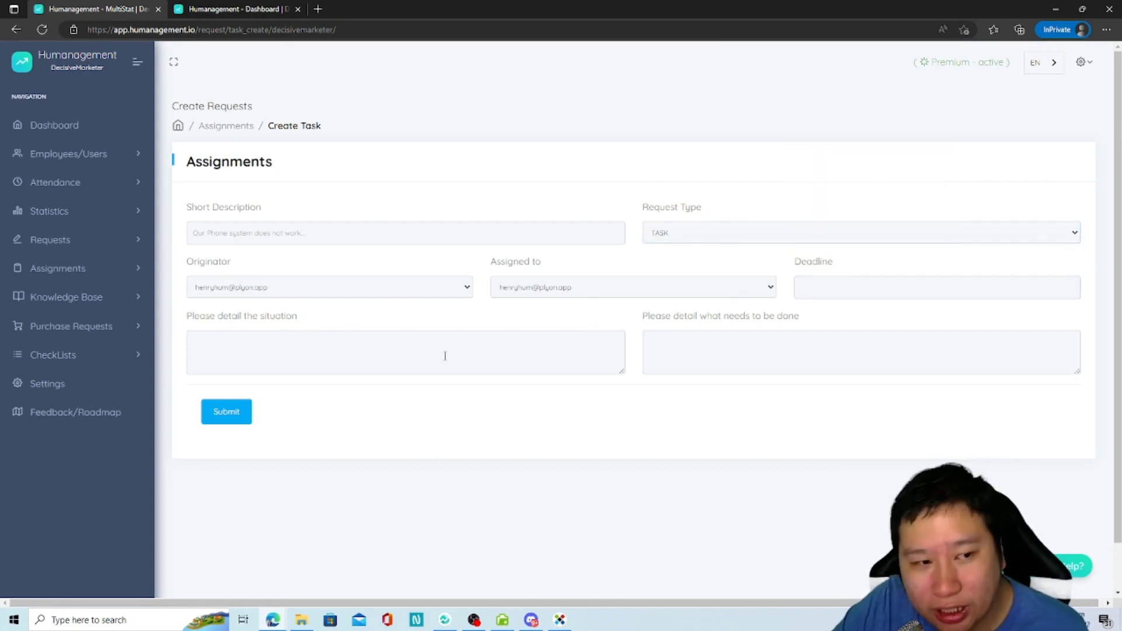
left_click(428, 350)
left_click(730, 334)
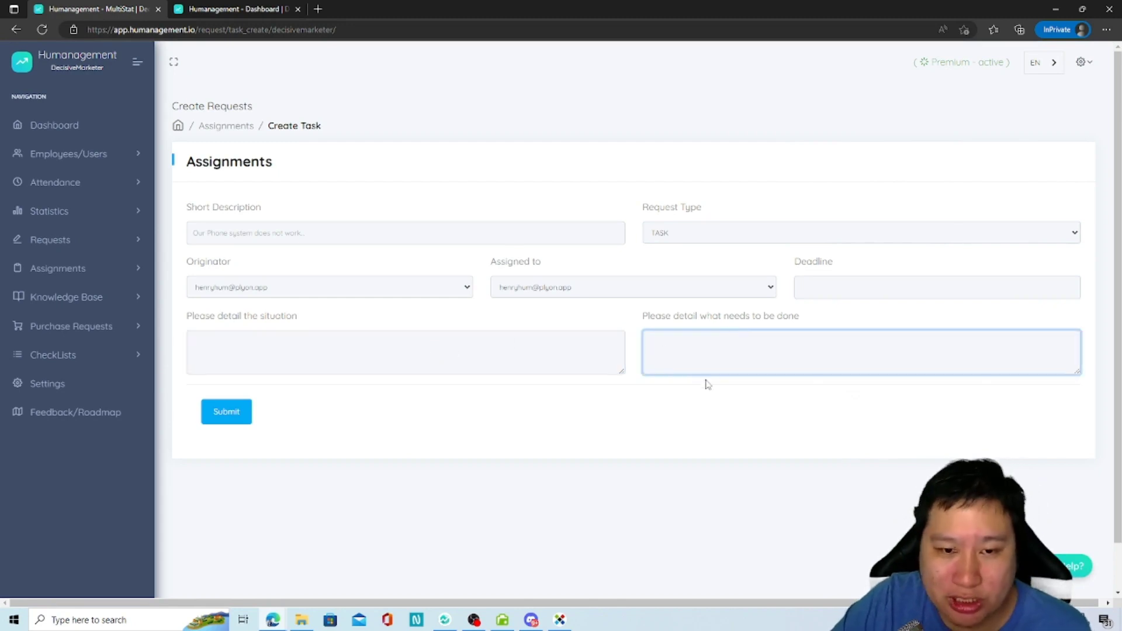
Step: Open the Kanban board for assignments and view its Submitted, In Progress and Completed columns
left_click(65, 275)
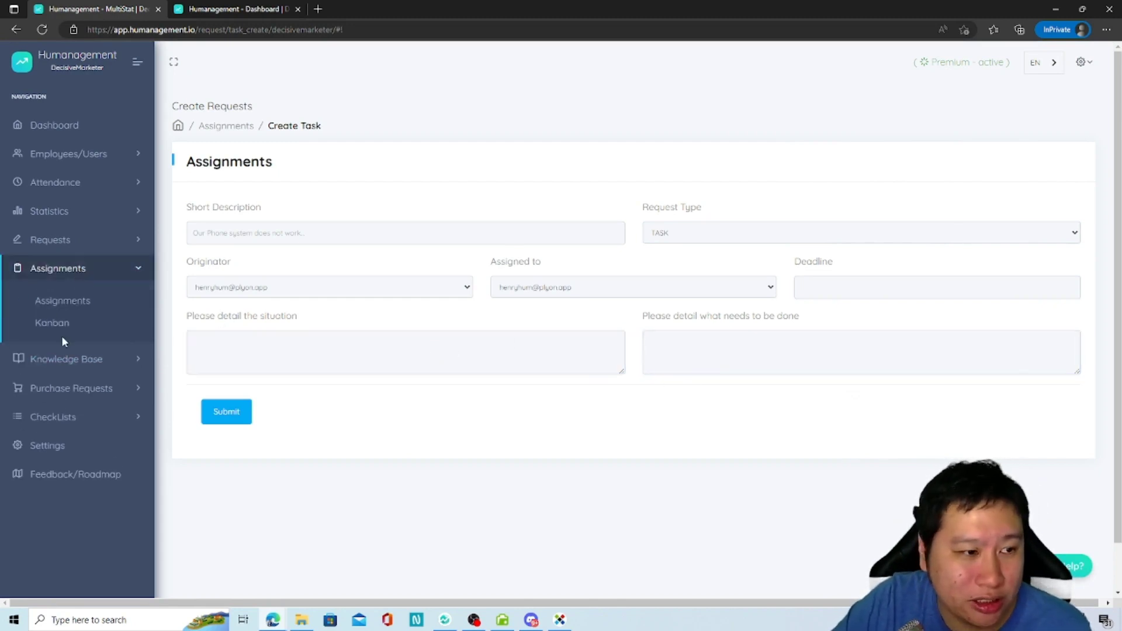
left_click(62, 332)
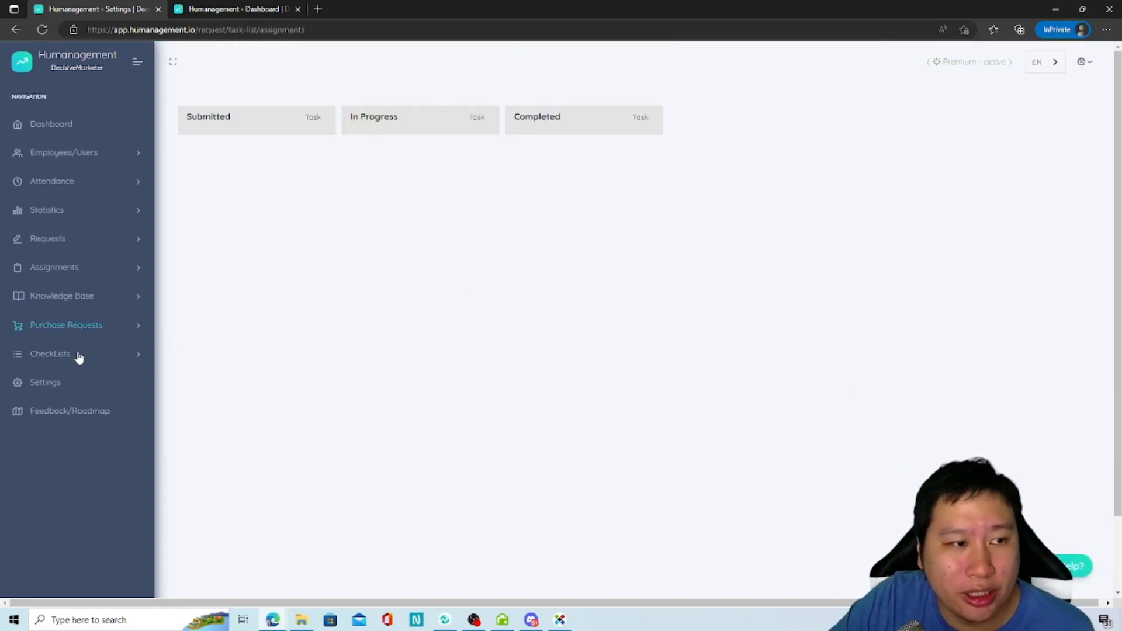
left_click(69, 275)
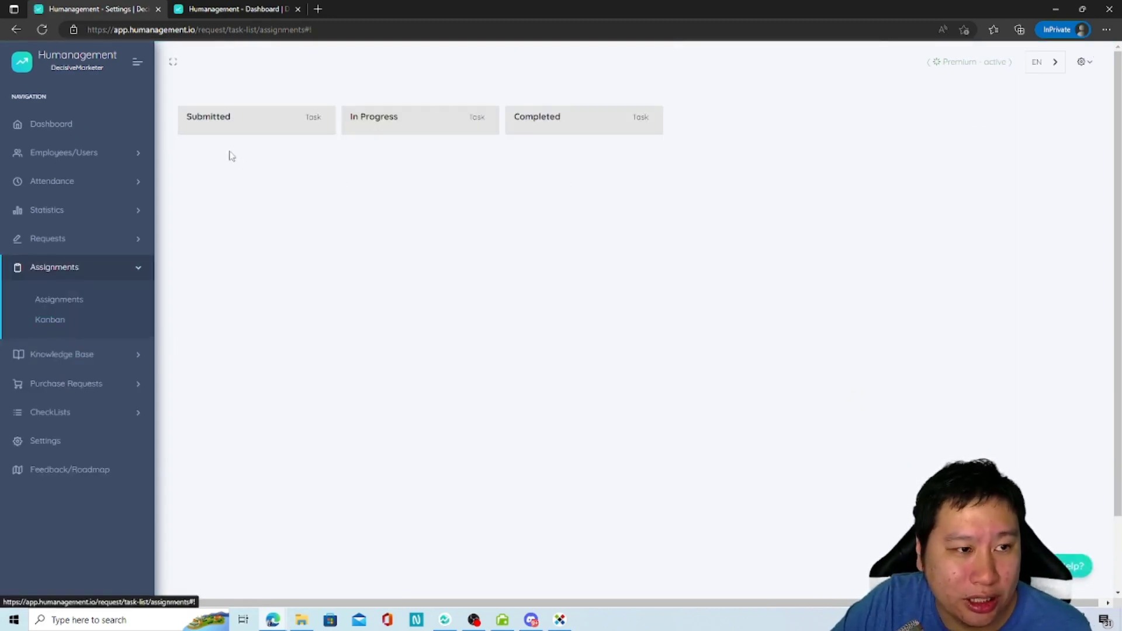
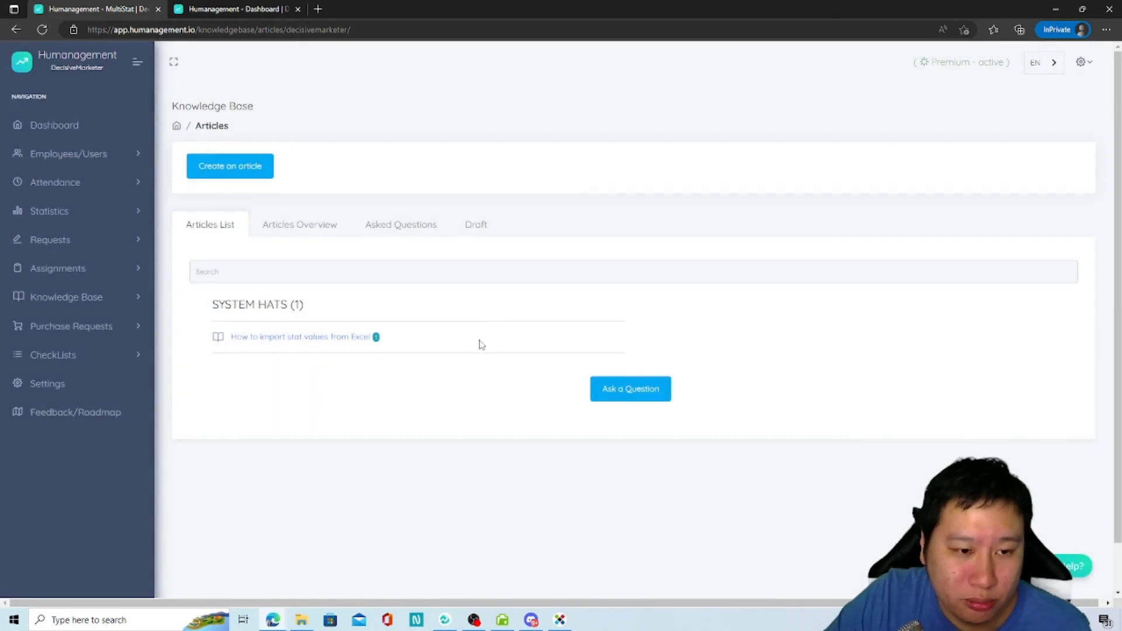
Step: Try to open the "How to import stat values from Excel" article and return to the Knowledge Base article list
left_click(331, 338)
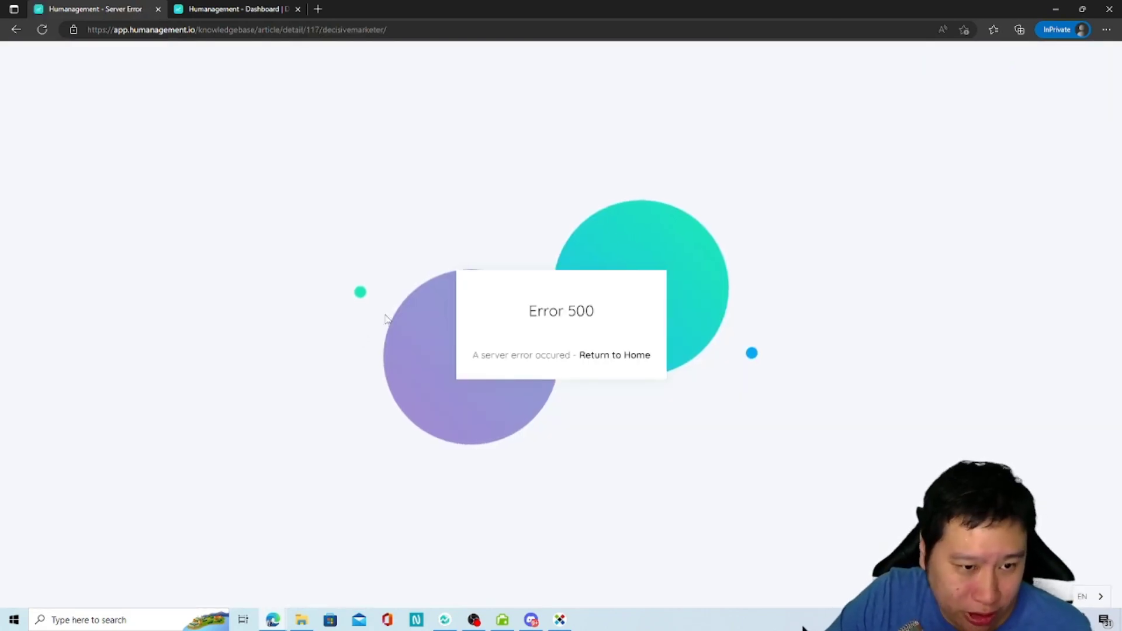
left_click(16, 29)
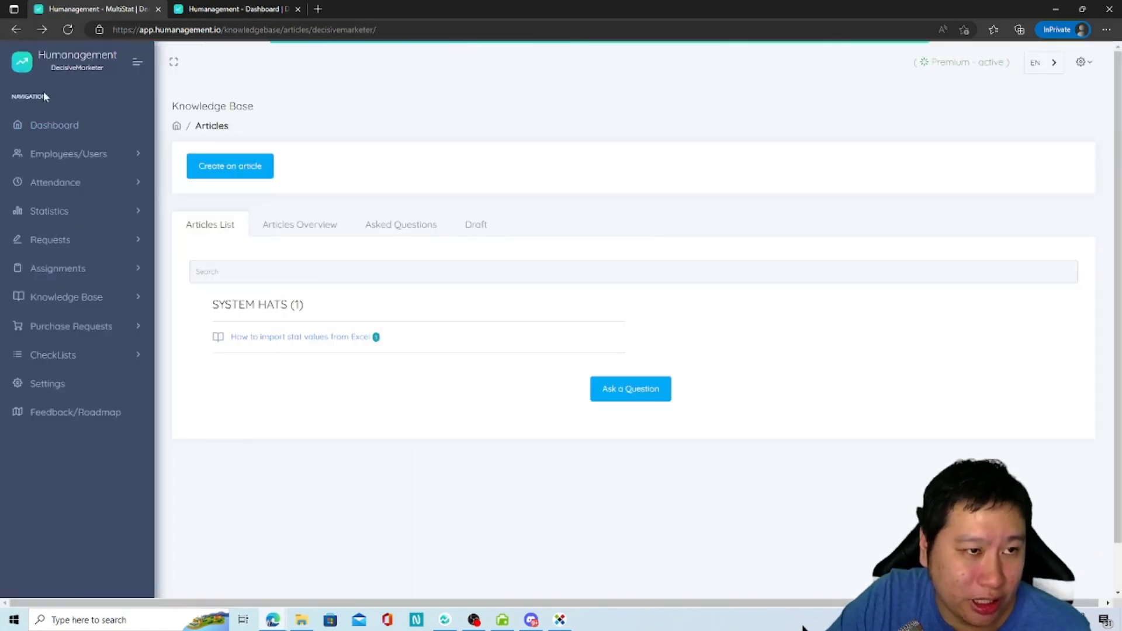
Step: Open the form for creating a Knowledge Base article and look over its body editor, video recording, file and challenge sections
left_click(232, 170)
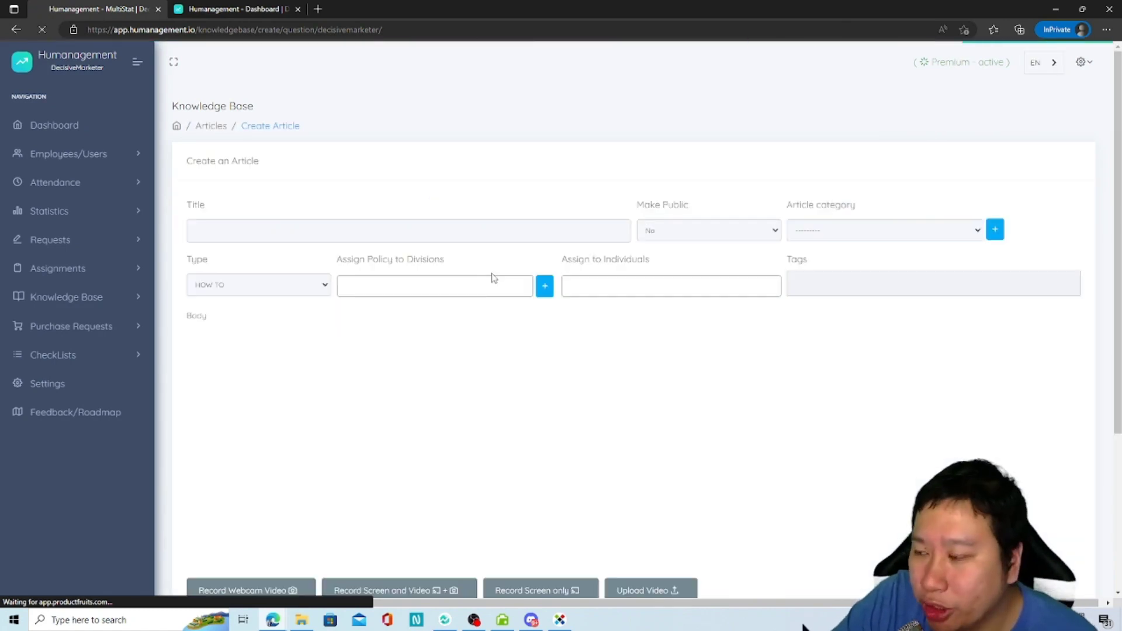
scroll(471, 409, "down", 4)
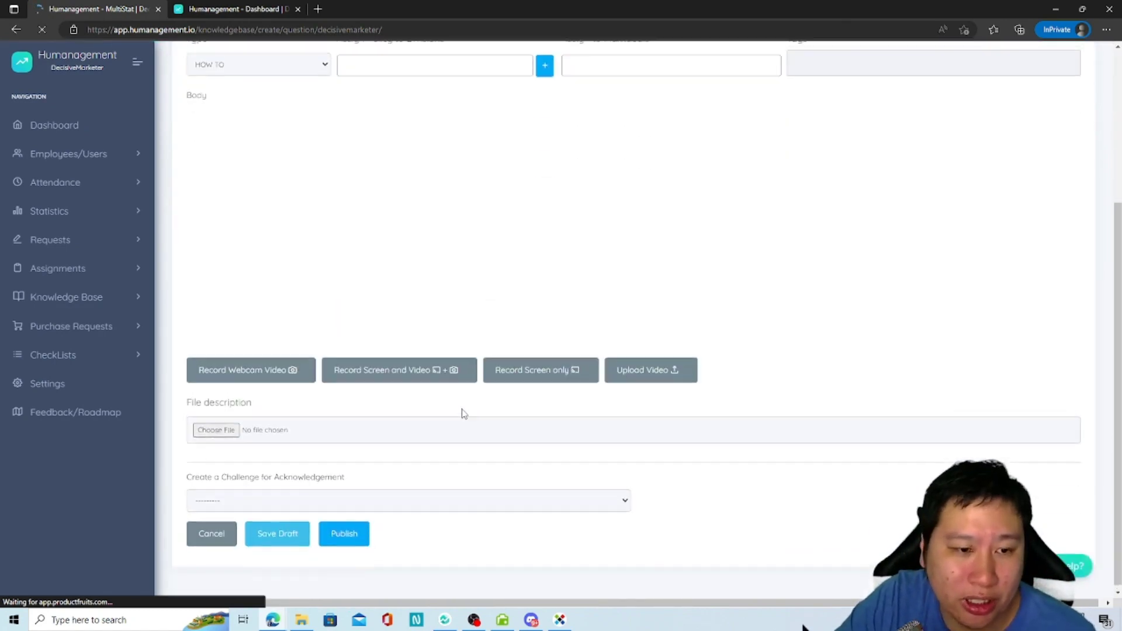
scroll(460, 412, "up", 3)
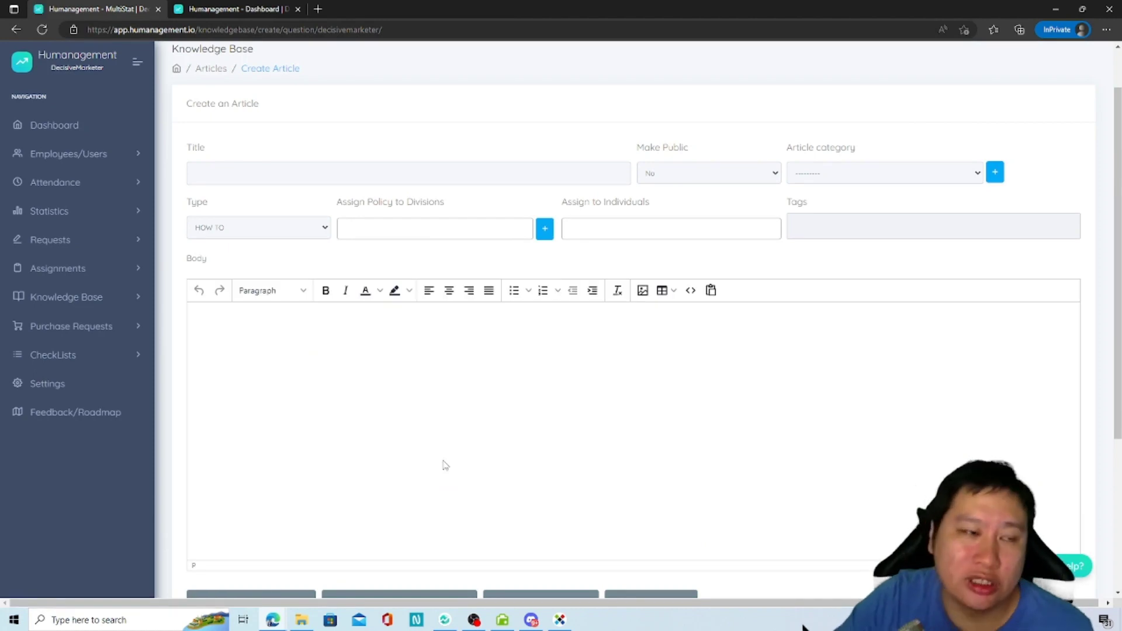
scroll(450, 444, "down", 4)
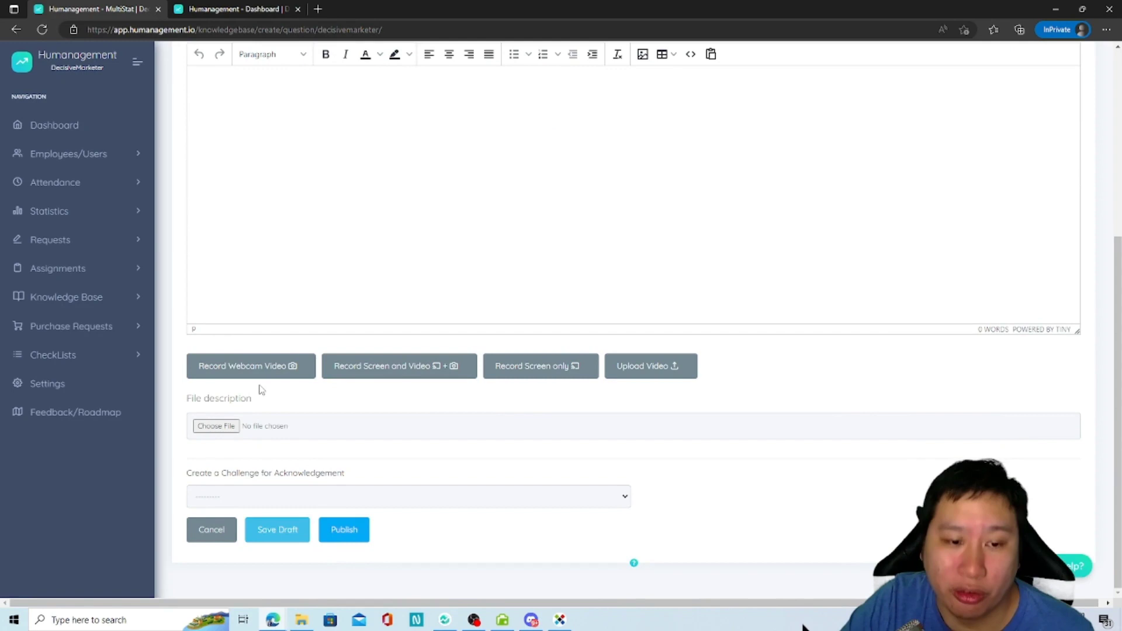
scroll(481, 451, "up", 3)
scroll(388, 423, "down", 3)
scroll(444, 406, "up", 2)
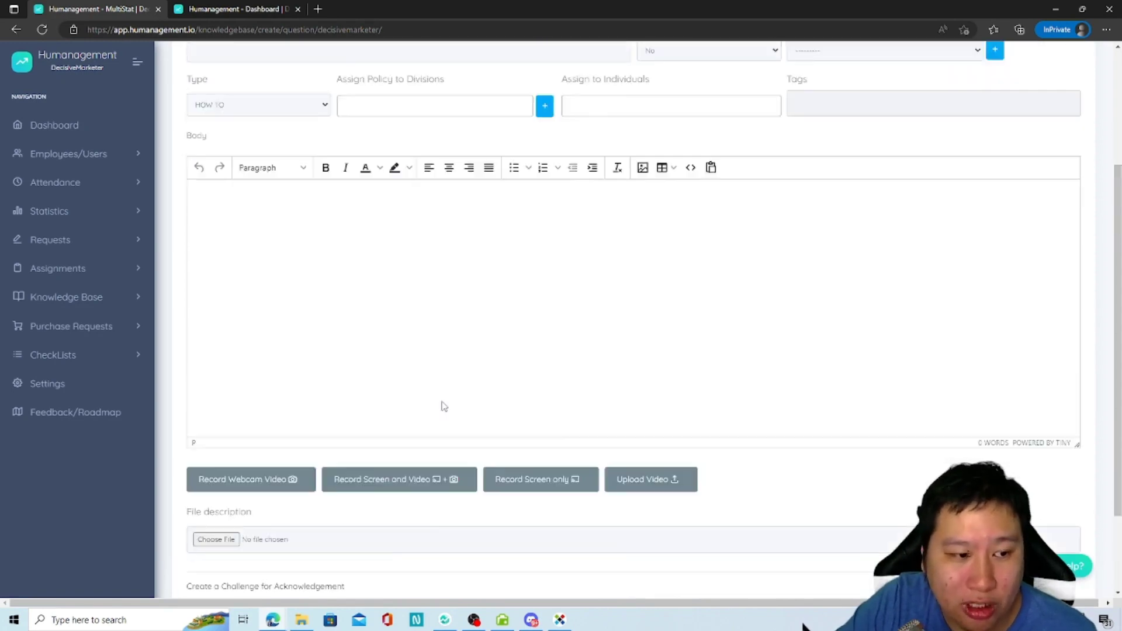
scroll(444, 406, "up", 3)
Step: Look at the article's title field and check the Make Public options, leaving it set to No
left_click(316, 196)
left_click(748, 194)
left_click(685, 190)
left_click(689, 187)
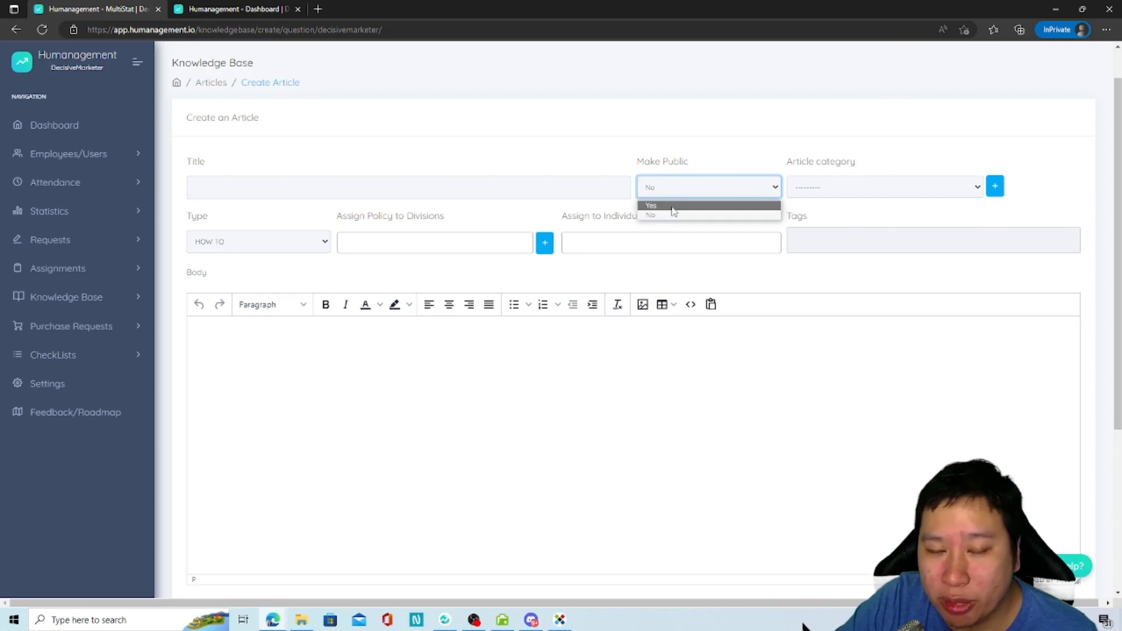
left_click(676, 203)
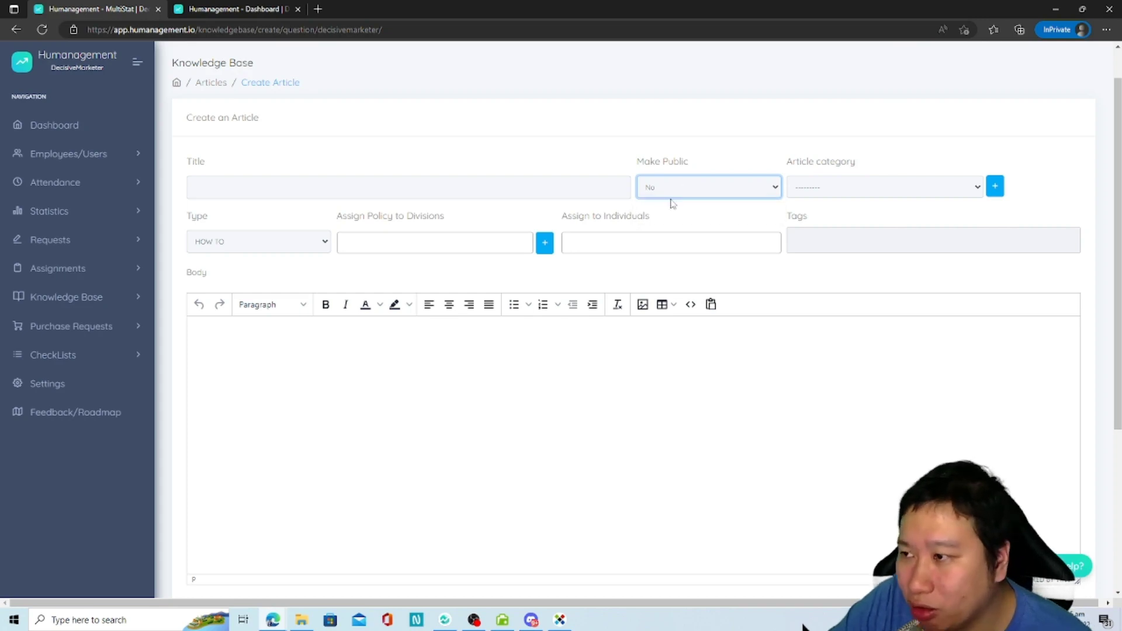
left_click(669, 199)
left_click(664, 215)
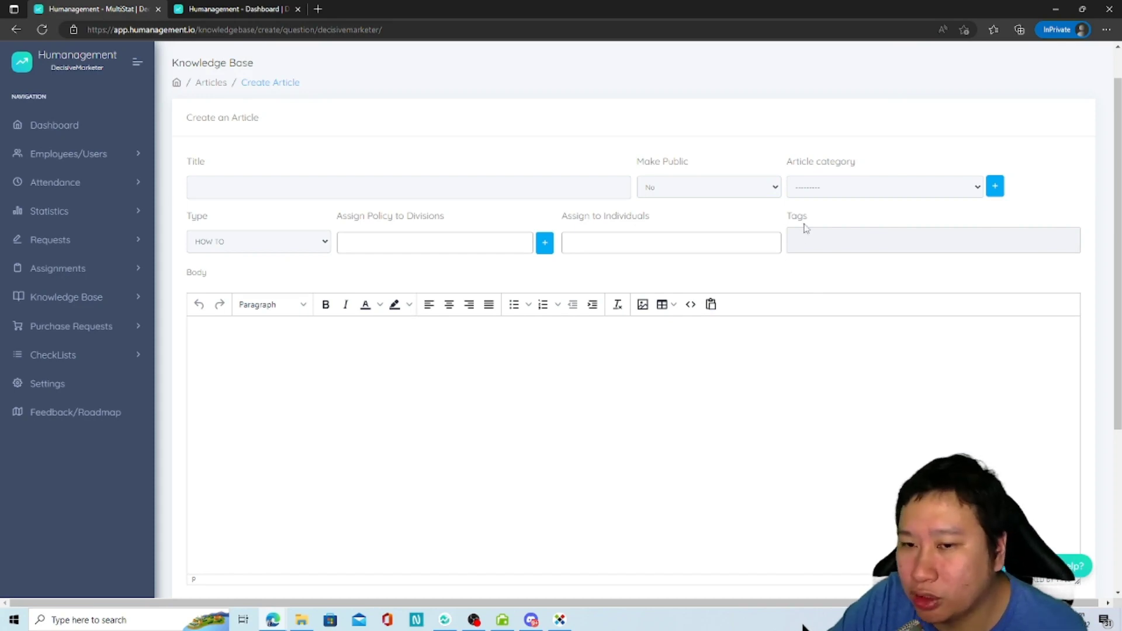
Step: Check the article category choices and view the article types, keeping HOW TO
left_click(840, 188)
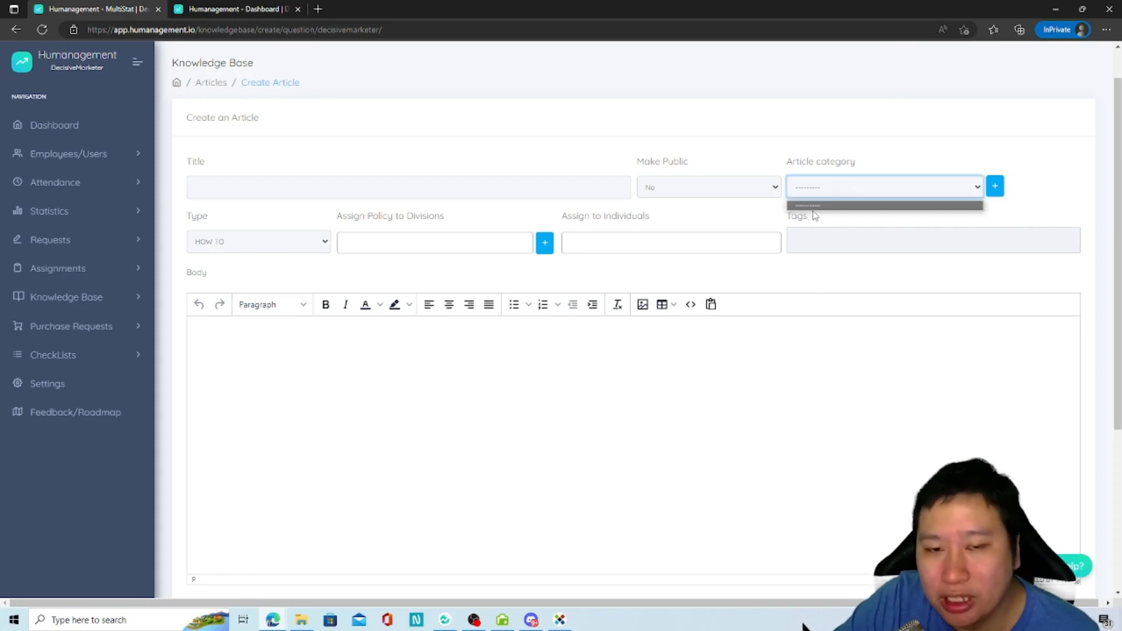
left_click(767, 323)
left_click(424, 253)
left_click(402, 273)
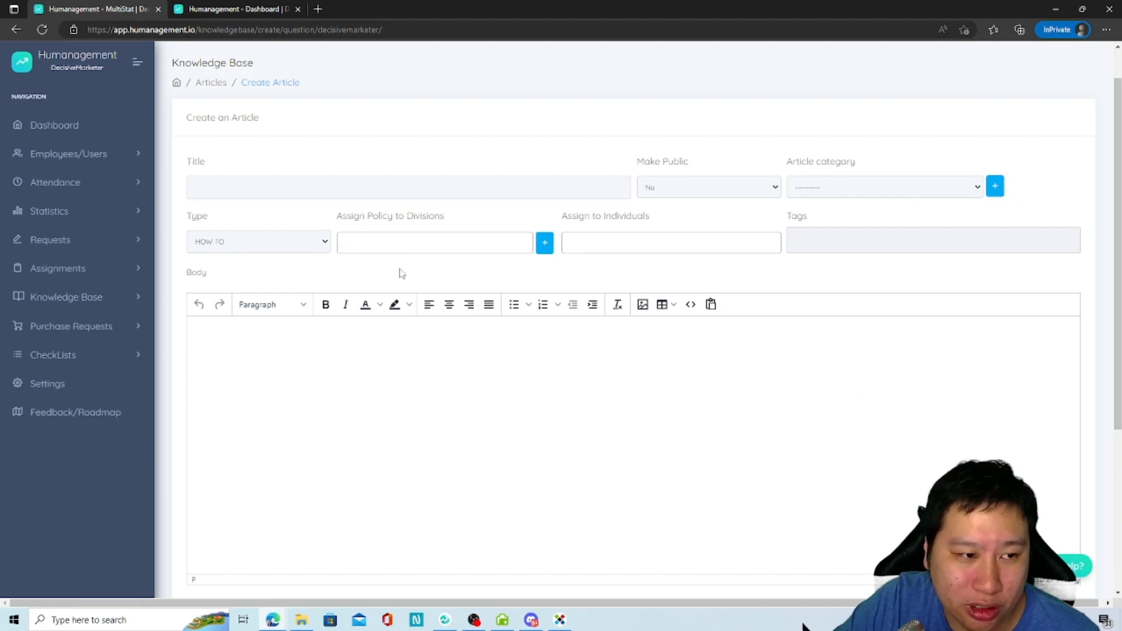
left_click(286, 241)
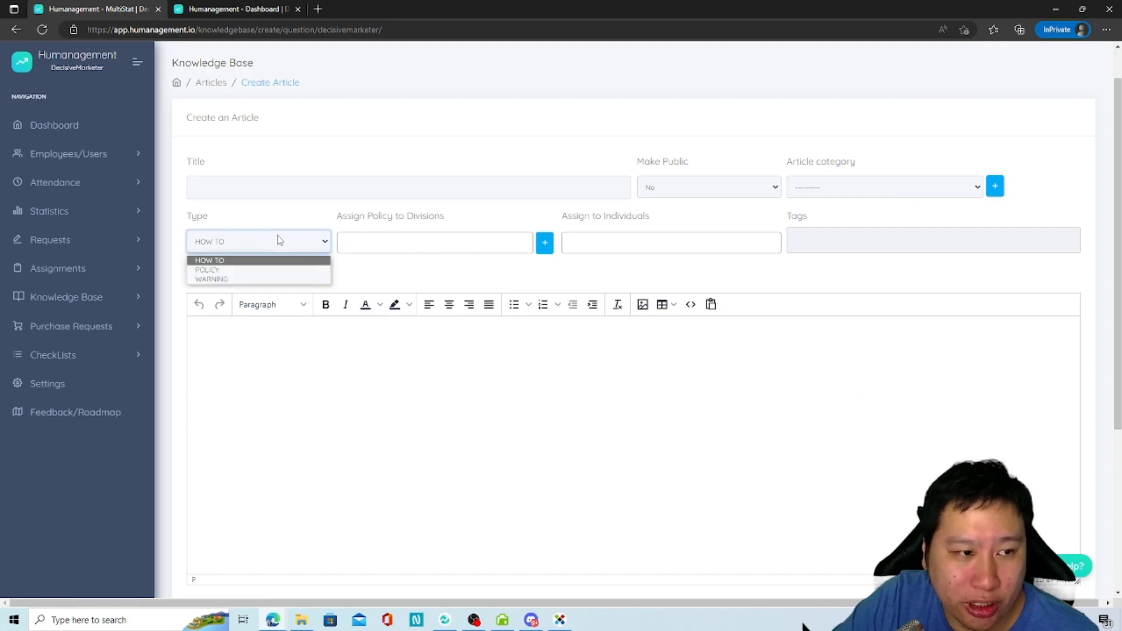
left_click(225, 261)
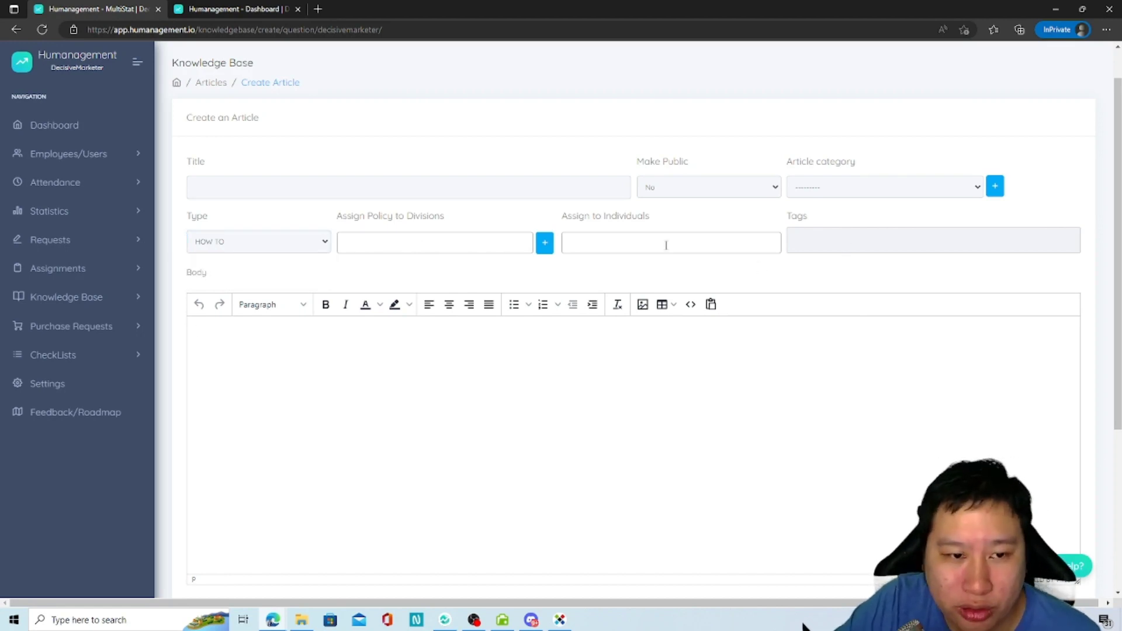
Step: View the divisions the policy can be assigned to, recheck the article category and put the cursor in the body editor
left_click(495, 243)
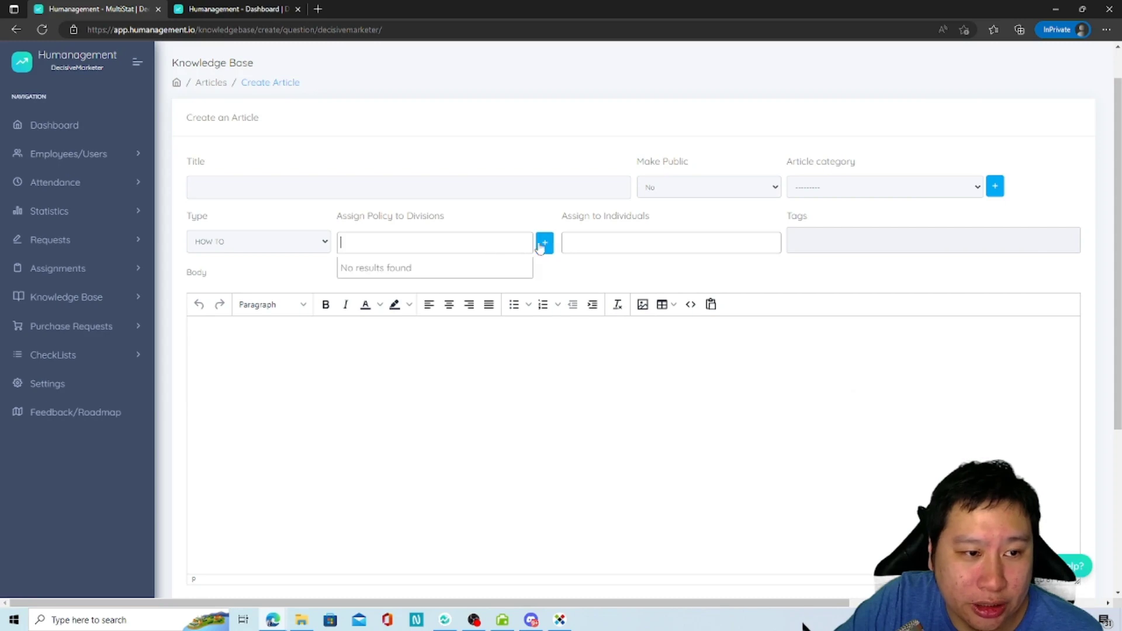
left_click(568, 268)
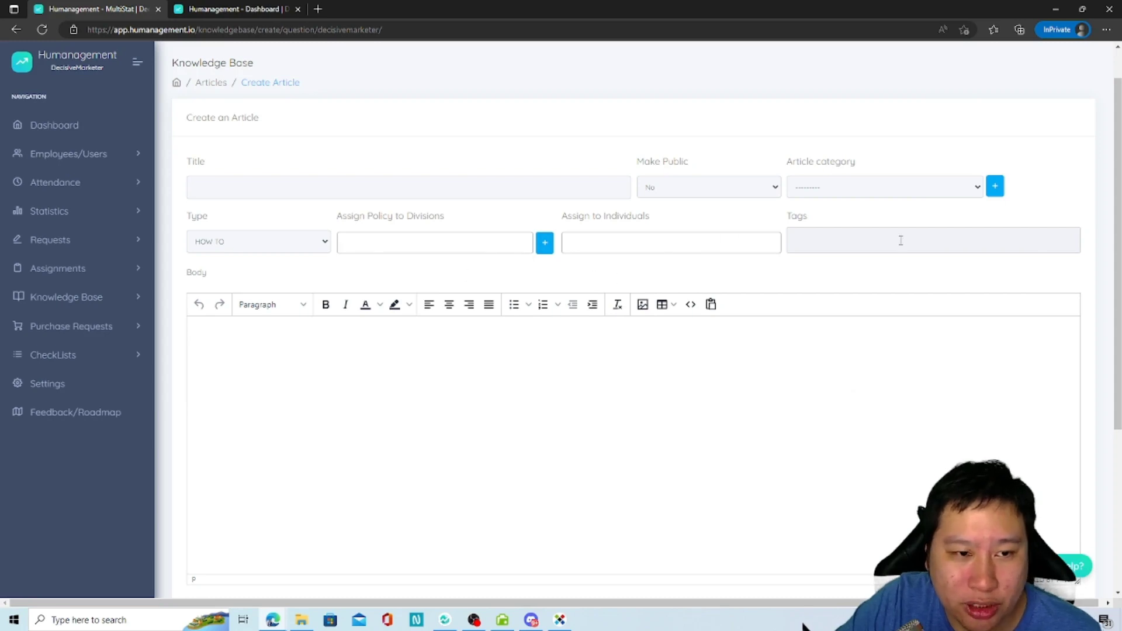
left_click(867, 193)
left_click(786, 323)
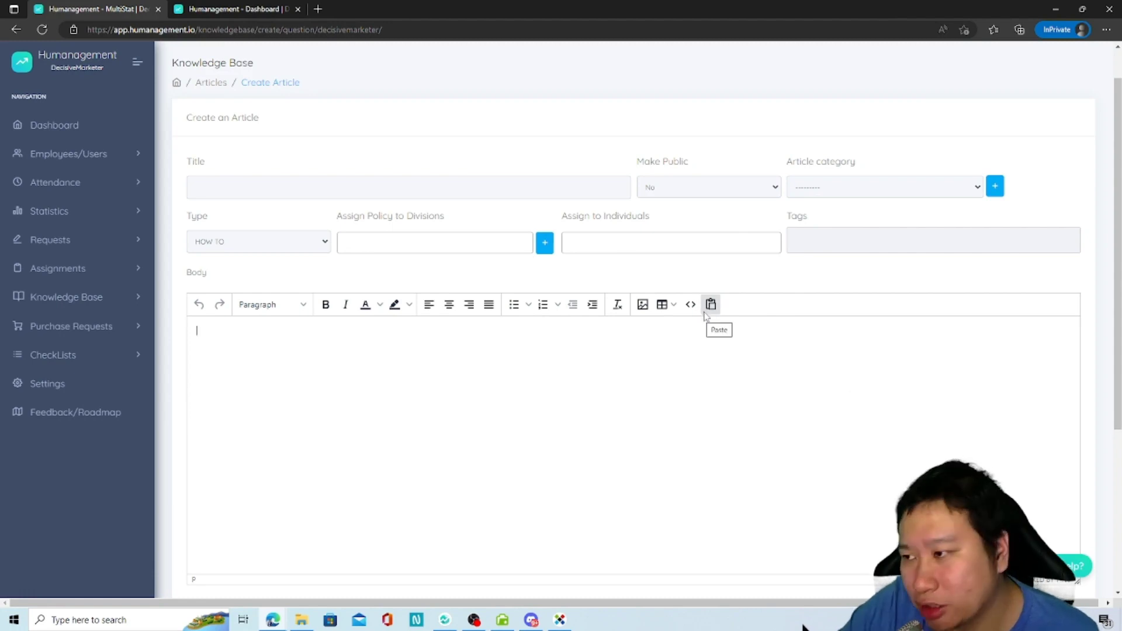
Step: Review the article form's video recording, file and acknowledgement challenge options
scroll(314, 390, "down", 4)
scroll(413, 333, "up", 3)
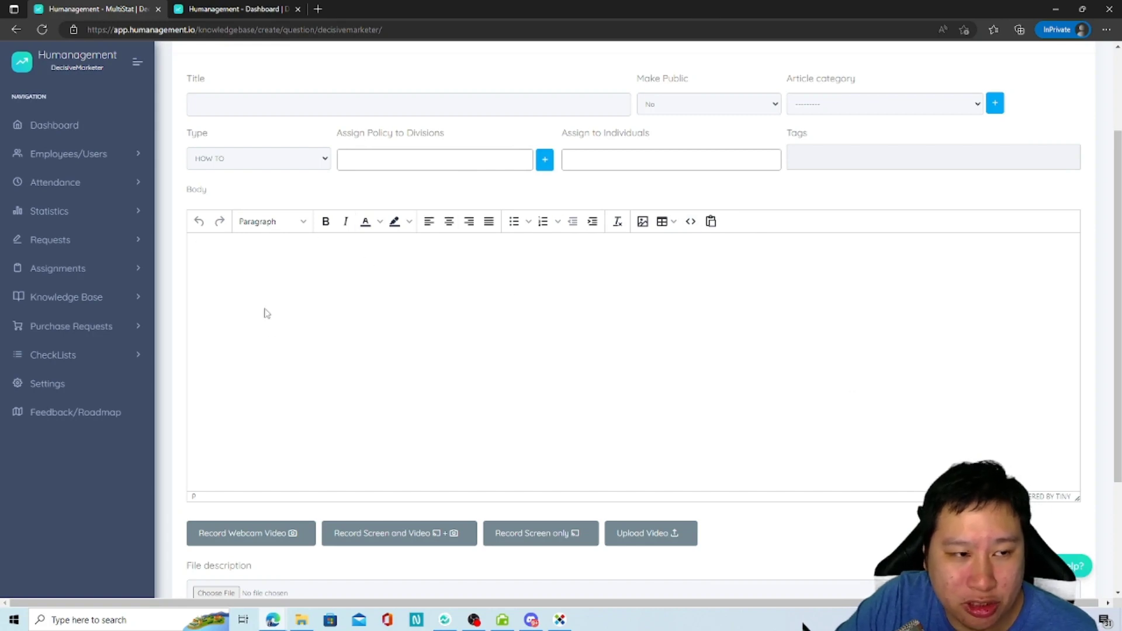
scroll(343, 561, "down", 3)
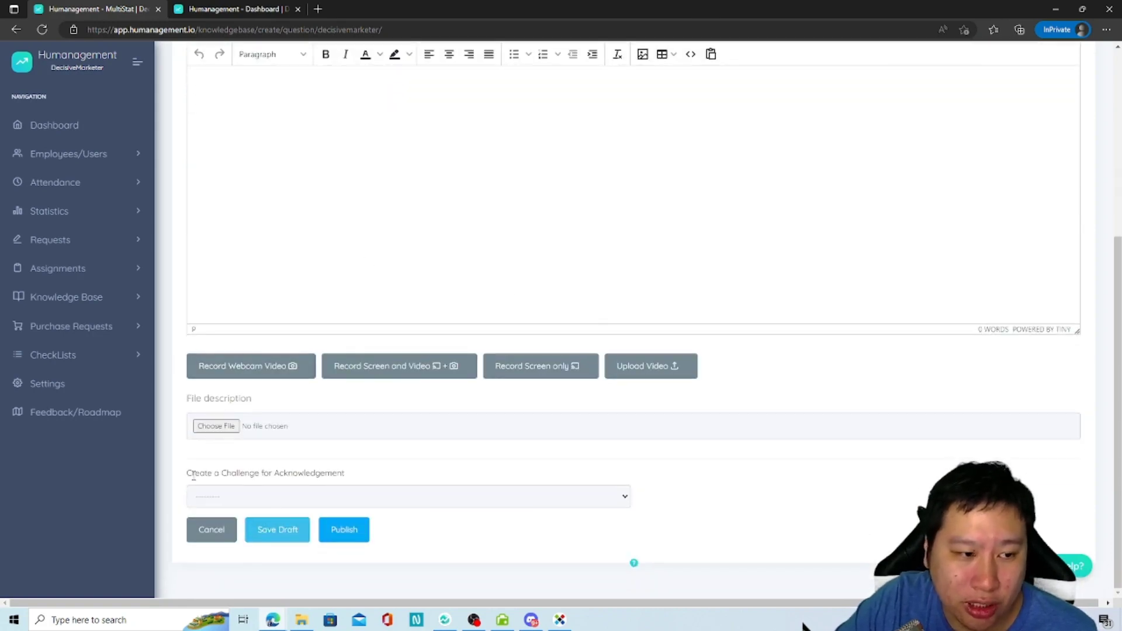
Step: Check the choices for the article's acknowledgement challenge, leaving it blank, and return to the article details
left_click(304, 498)
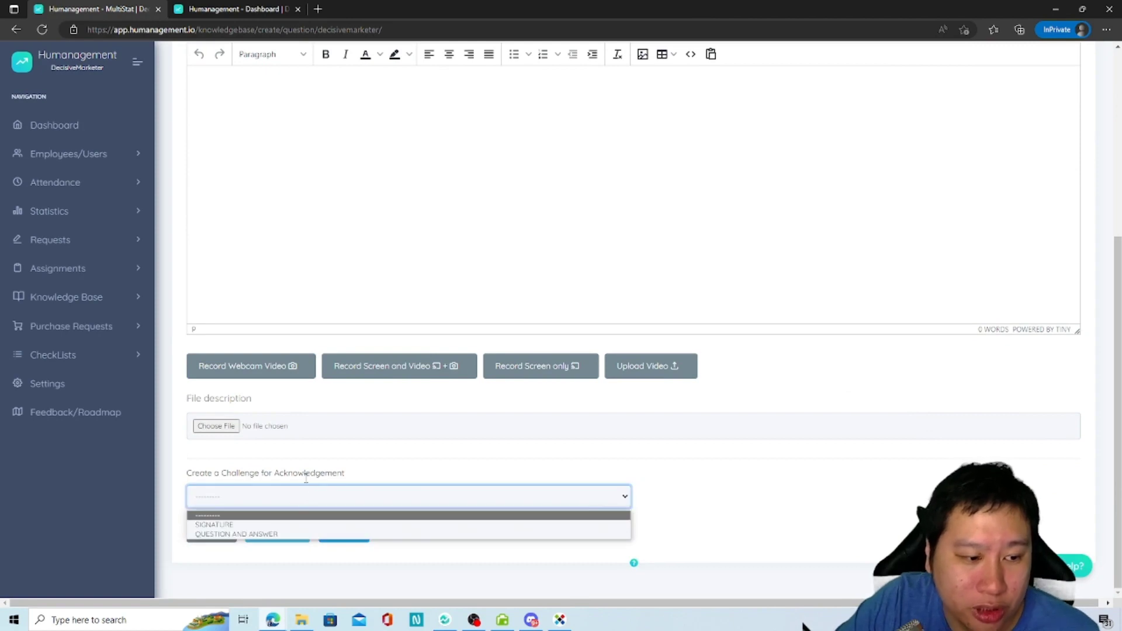
left_click(306, 501)
left_click(305, 503)
left_click(306, 502)
scroll(220, 416, "up", 3)
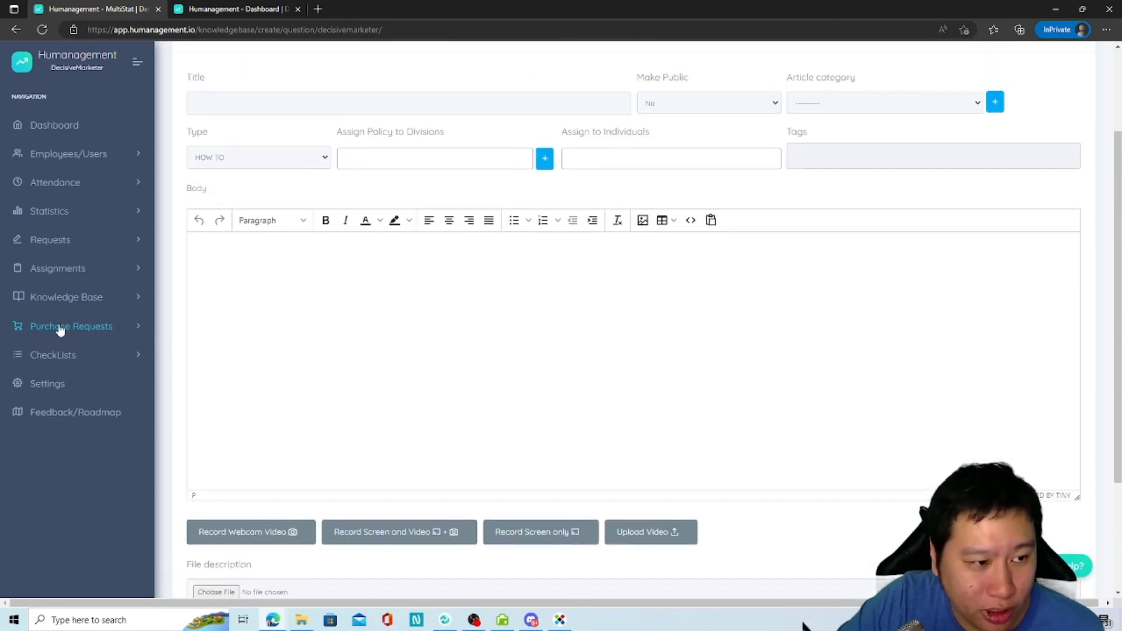
Step: Go to the Knowledge Base courses and start a new course
left_click(72, 298)
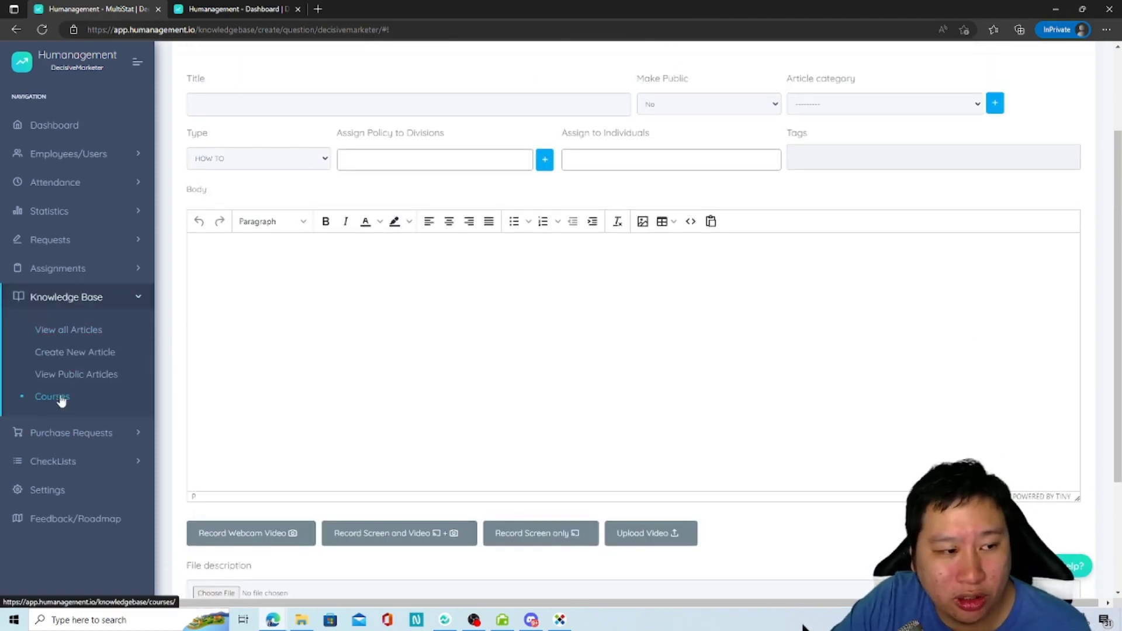
left_click(61, 399)
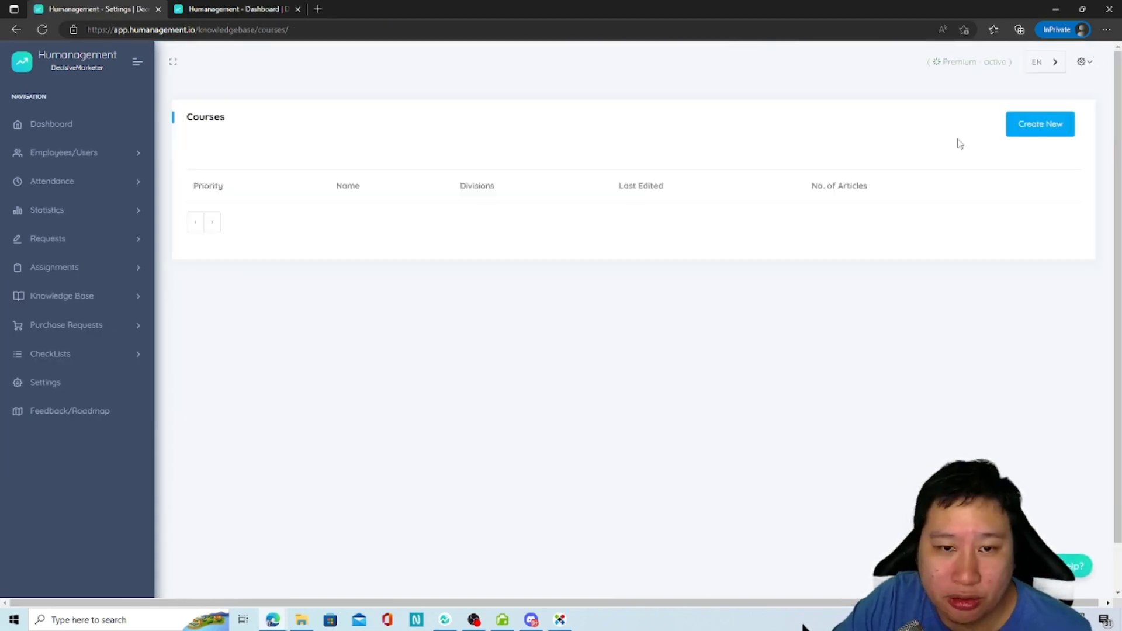
left_click(1031, 125)
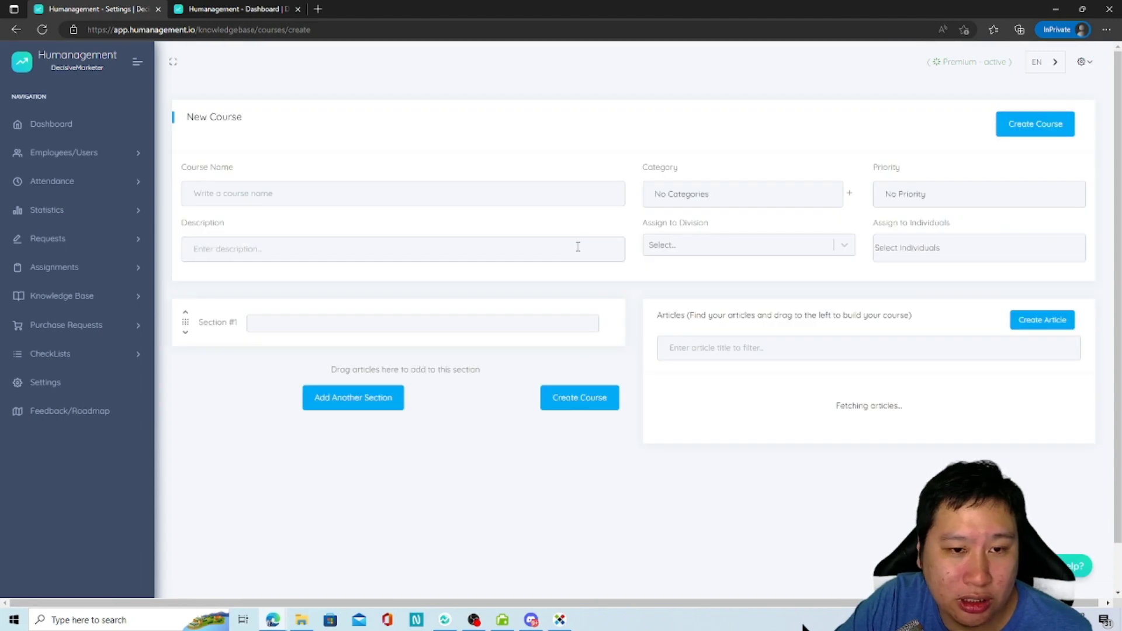
Step: Fill in the new course with the name Test, priority 5 and the description test
left_click(322, 181)
type("Test")
left_click(654, 205)
left_click(918, 193)
left_click(894, 274)
left_click(366, 244)
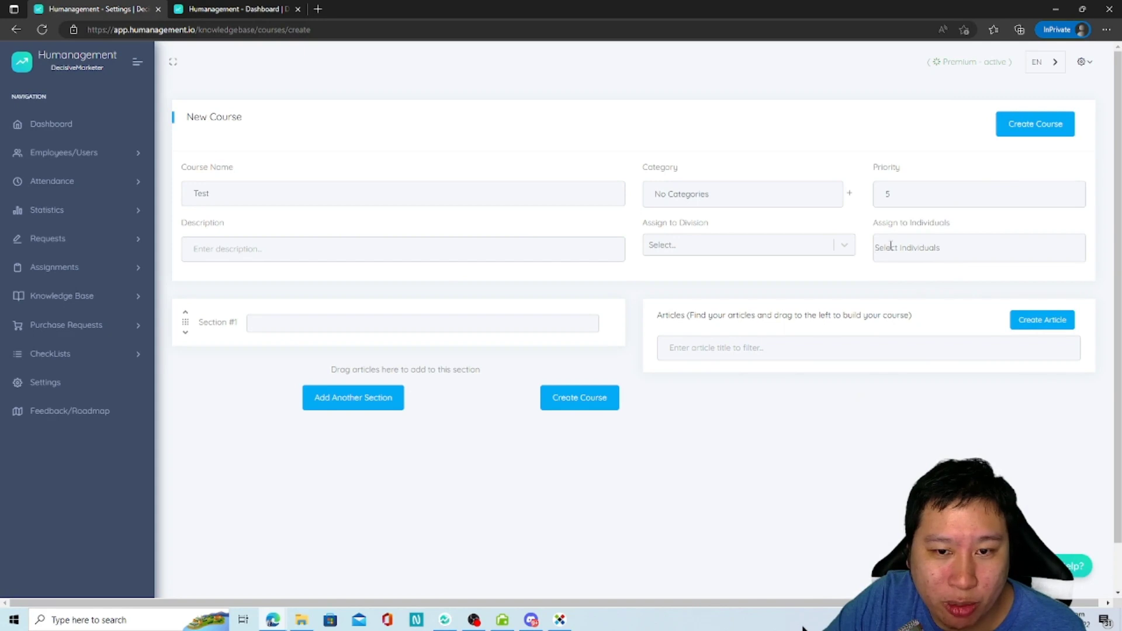
left_click(446, 261)
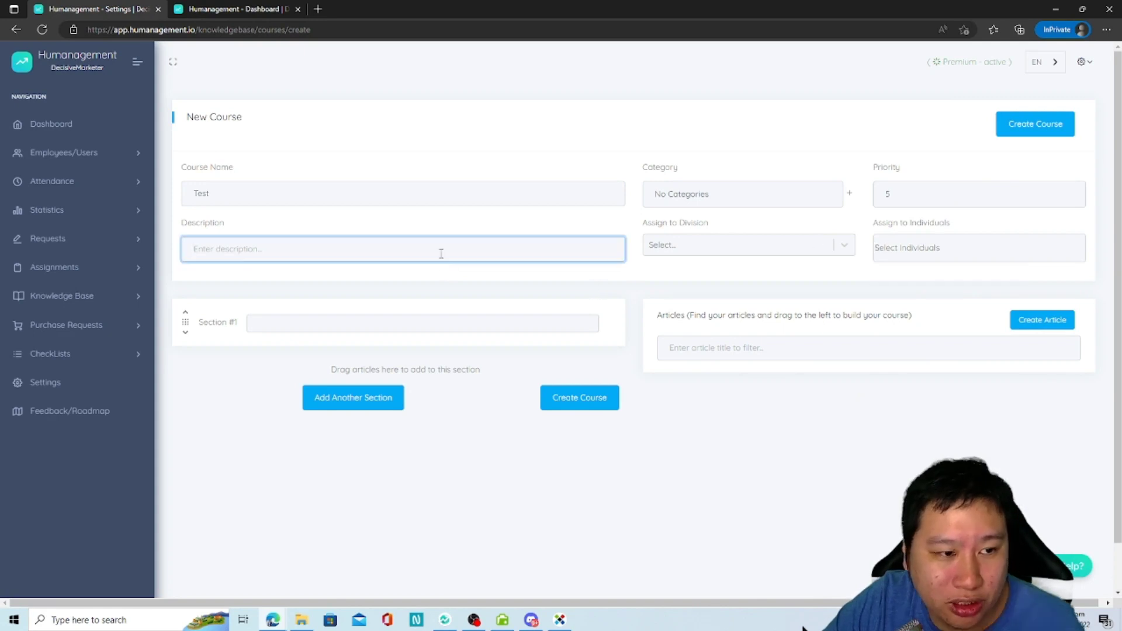
type("test")
left_click(877, 451)
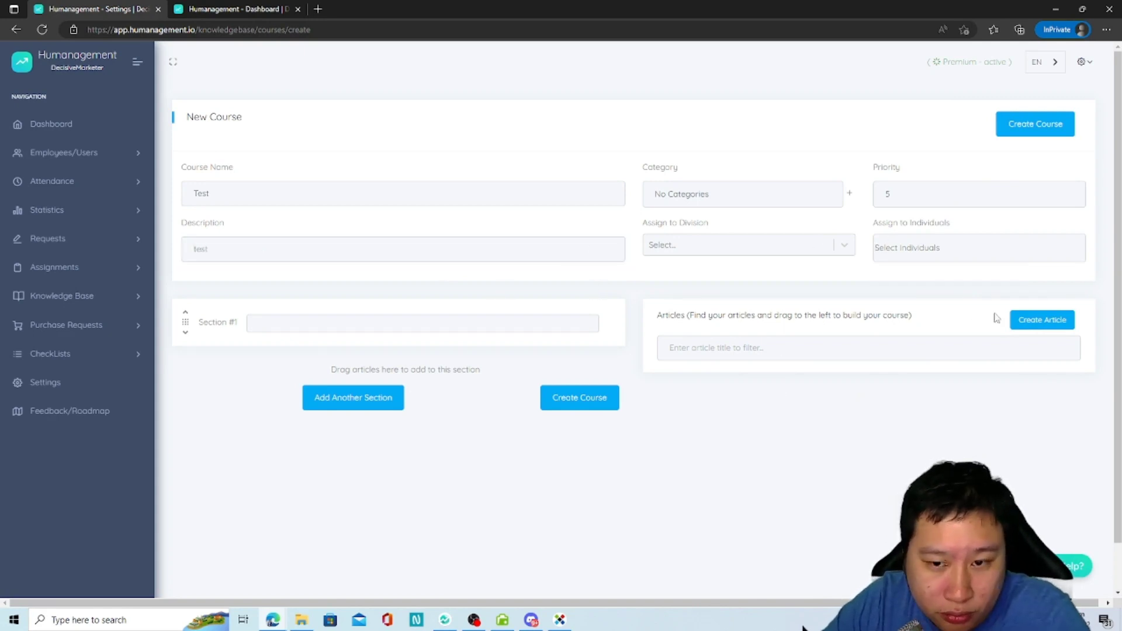
Step: Try to create the course without a section title, and check the article filter and Section #1 title fields
left_click(279, 327)
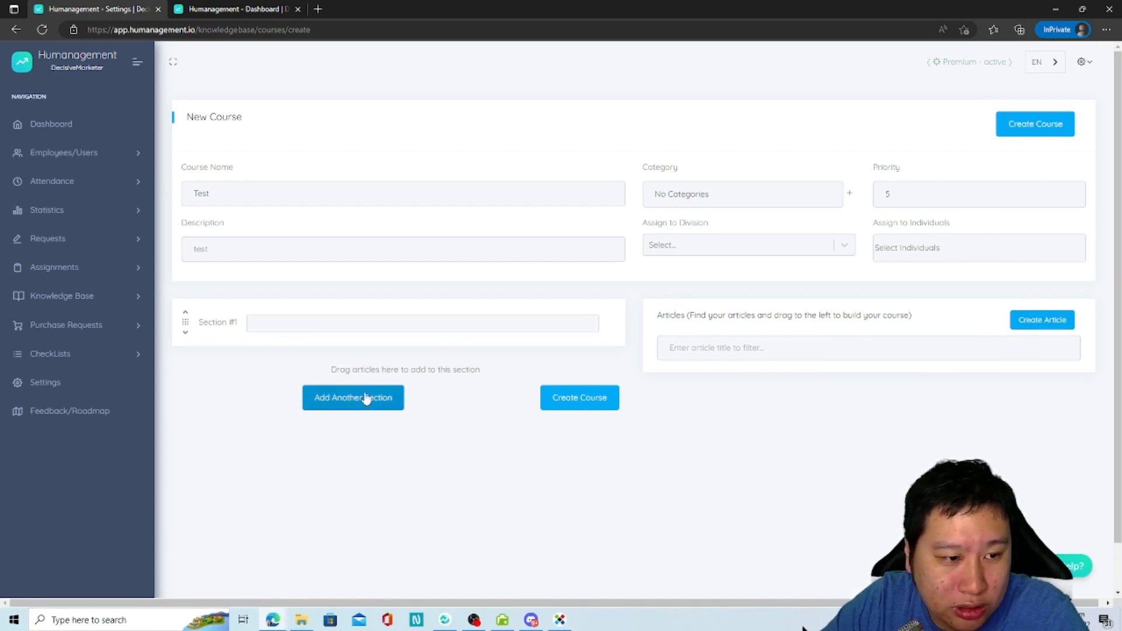
left_click(591, 402)
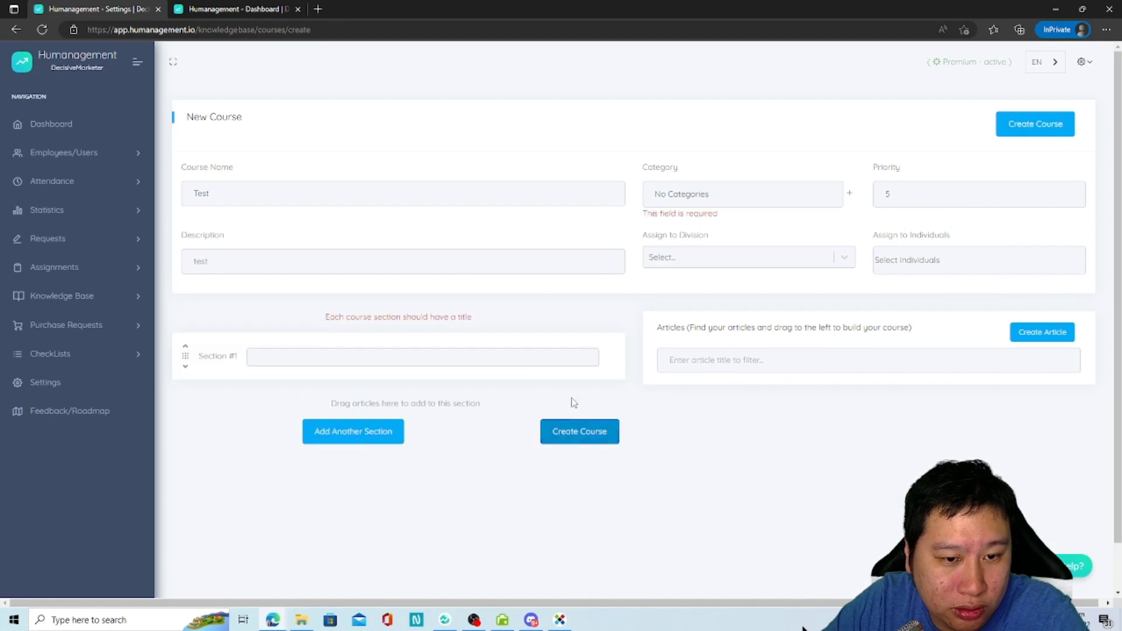
left_click(801, 360)
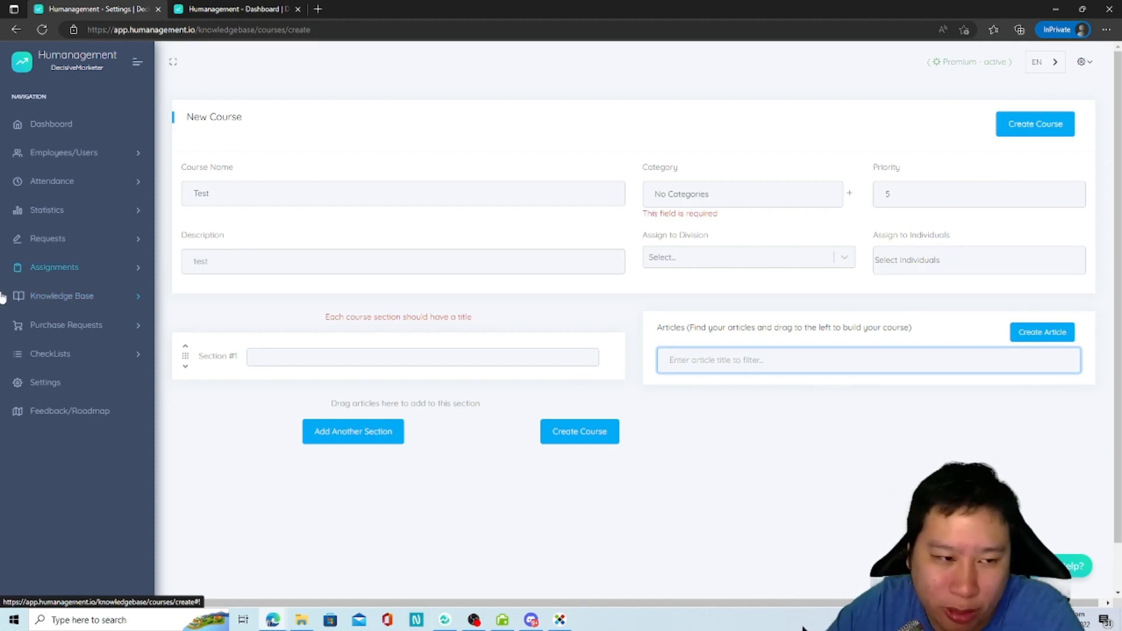
left_click(443, 361)
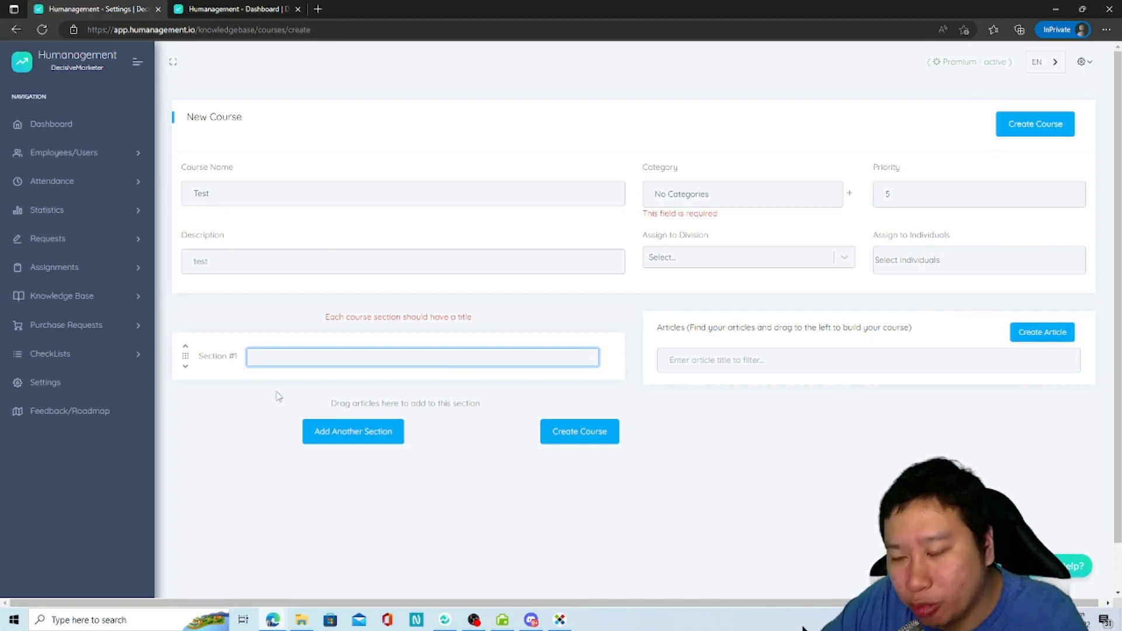
Step: Look over the pages available under Knowledge Base and Purchase Requests
left_click(77, 298)
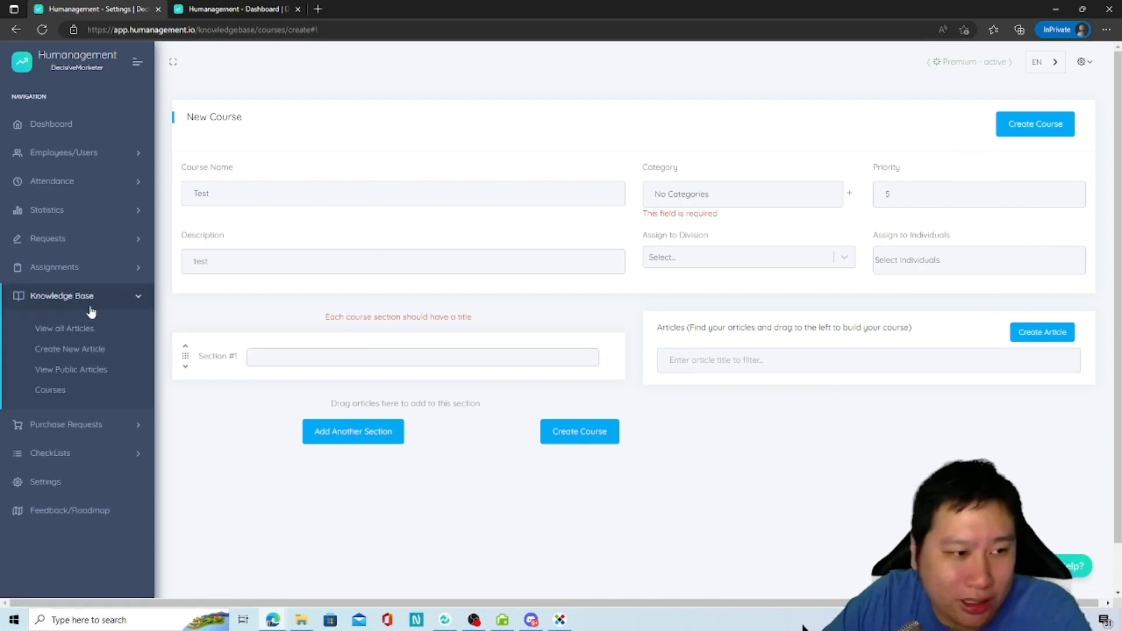
left_click(90, 297)
left_click(93, 325)
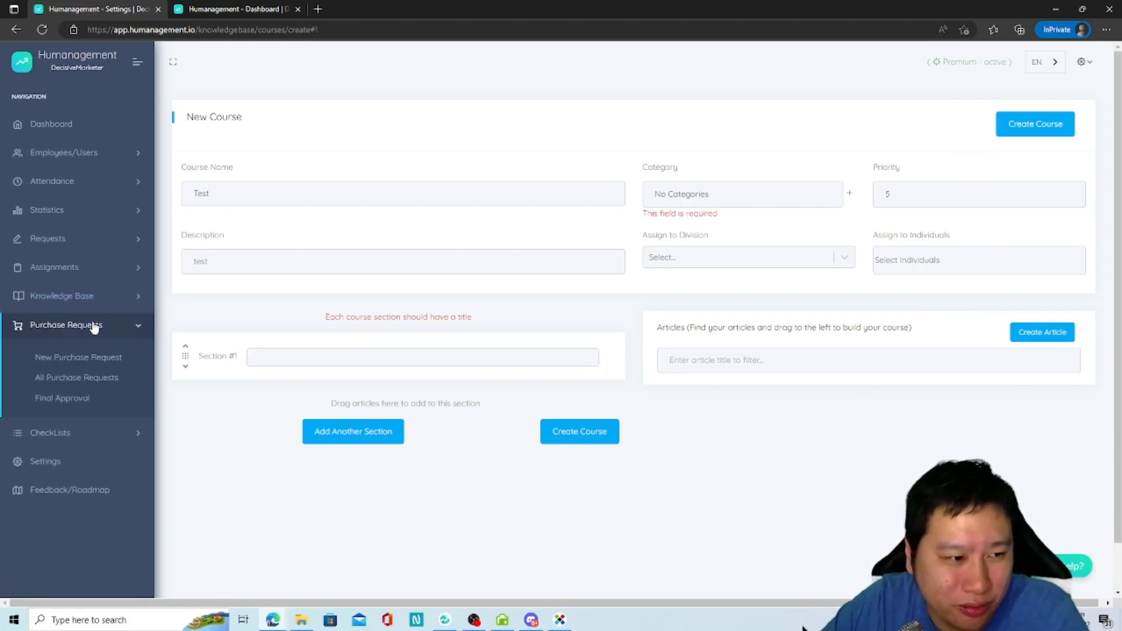
left_click(110, 298)
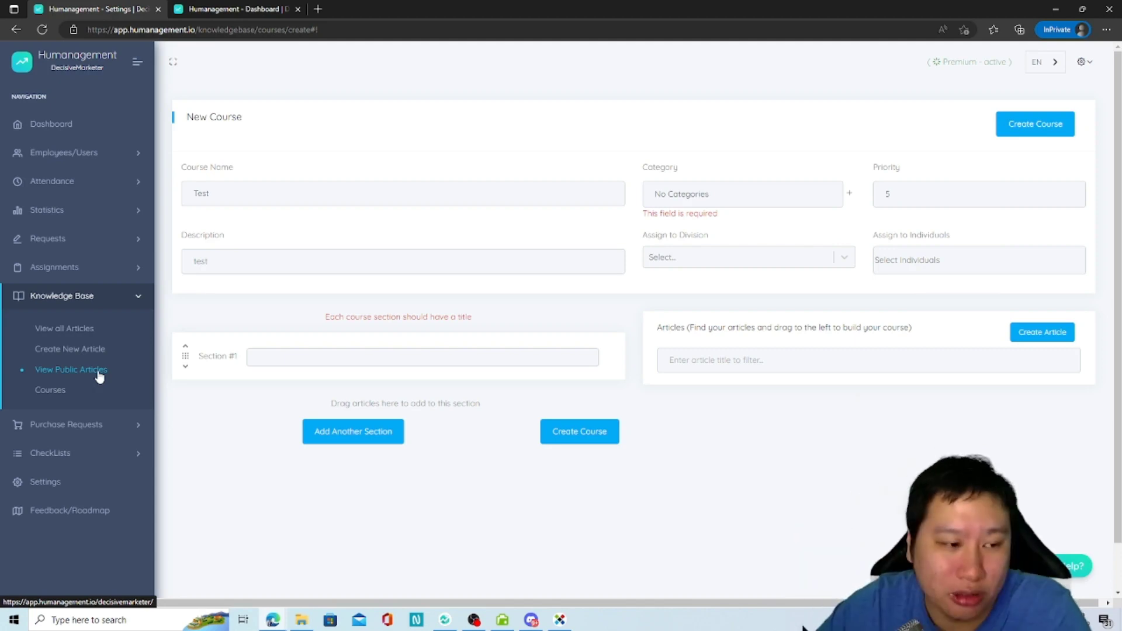
Step: Open a new purchase request form and put the cursor in the Vendor / Seller field
left_click(92, 434)
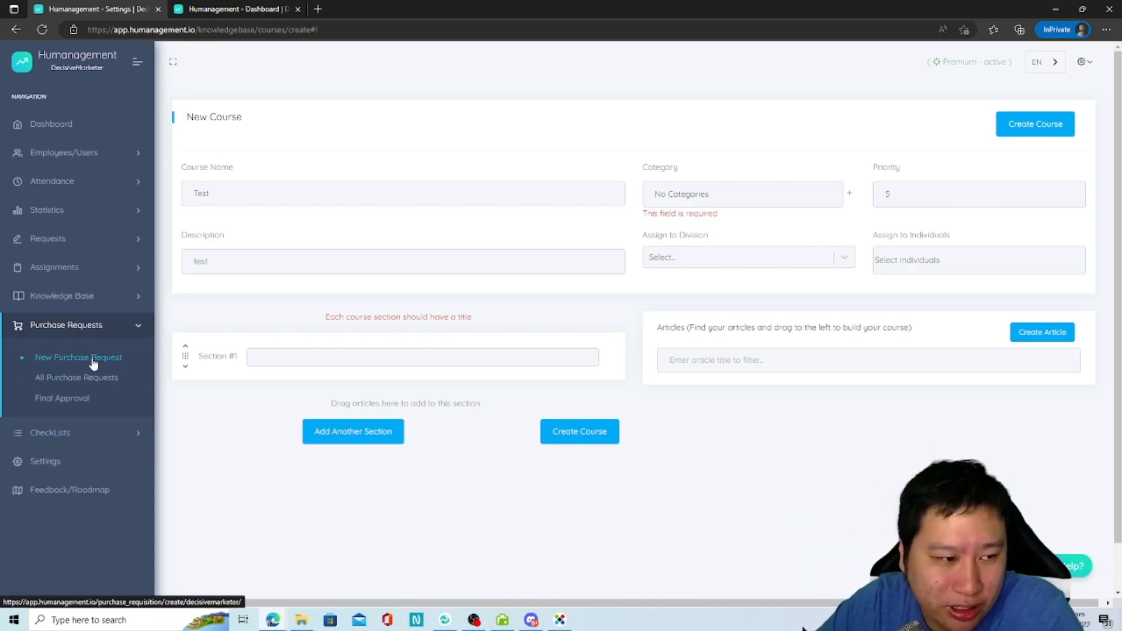
left_click(92, 357)
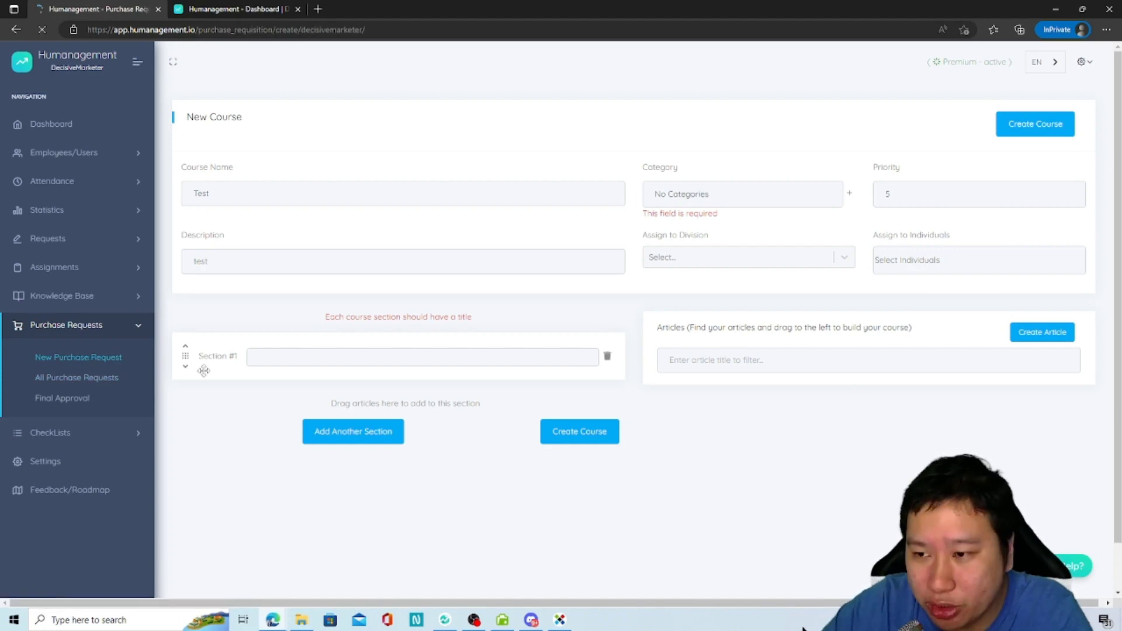
scroll(377, 351, "down", 1)
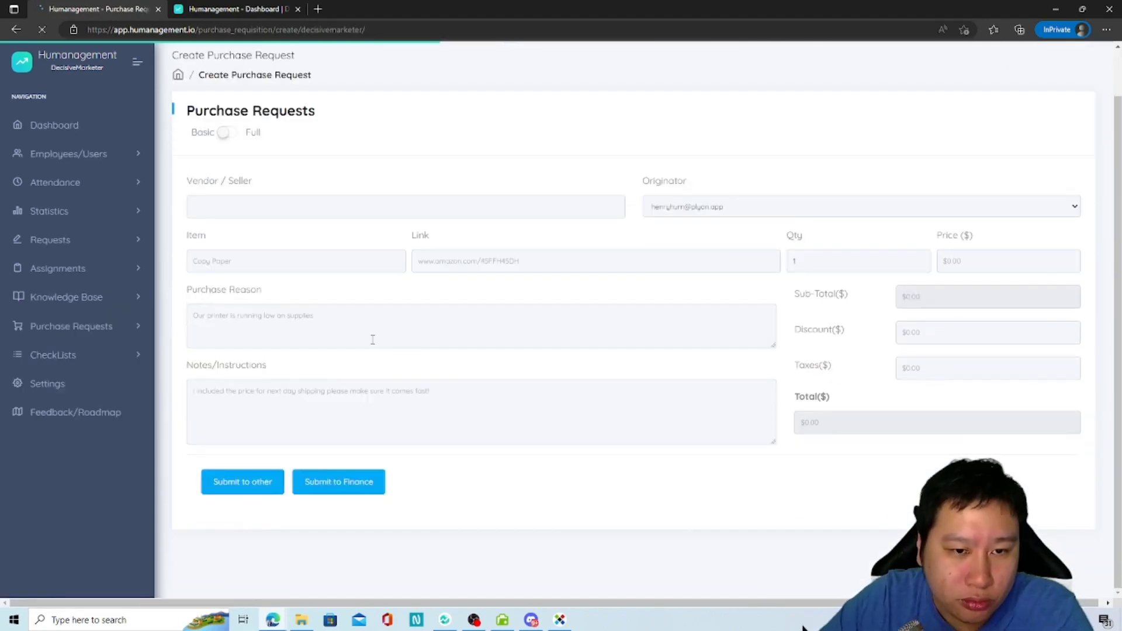
left_click(302, 206)
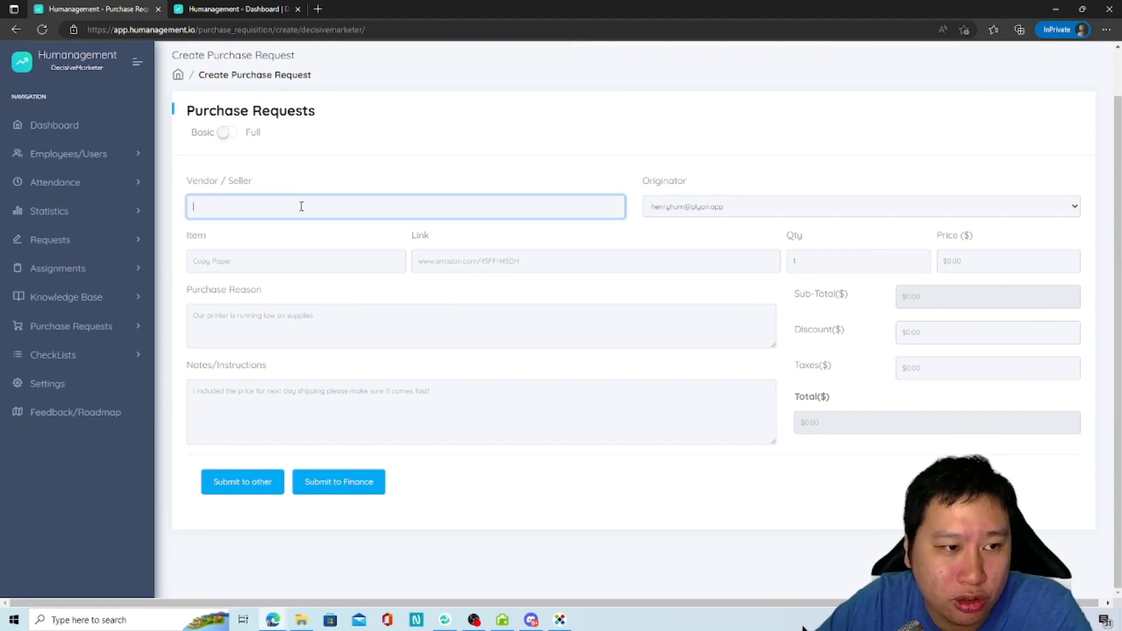
Step: Switch the purchase request from the Basic to the Full form and check the purchase type field
left_click(227, 133)
left_click(489, 259)
left_click(267, 256)
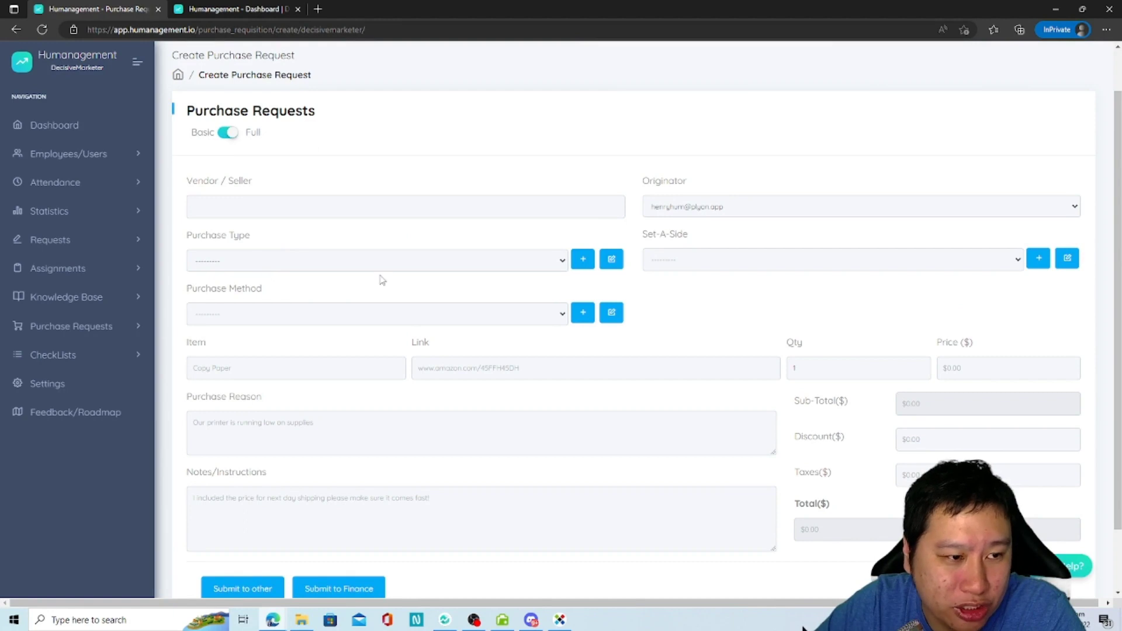
Step: Check the Set-A-Side choices and view the form for adding a new set-aside without creating one
left_click(727, 260)
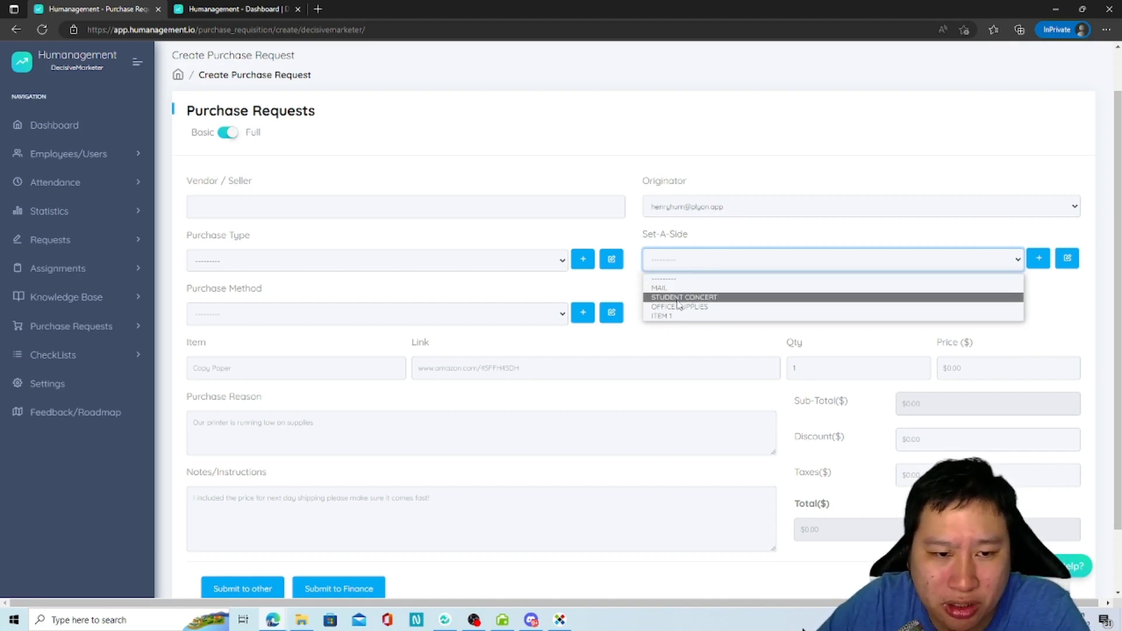
left_click(1046, 303)
left_click(1039, 258)
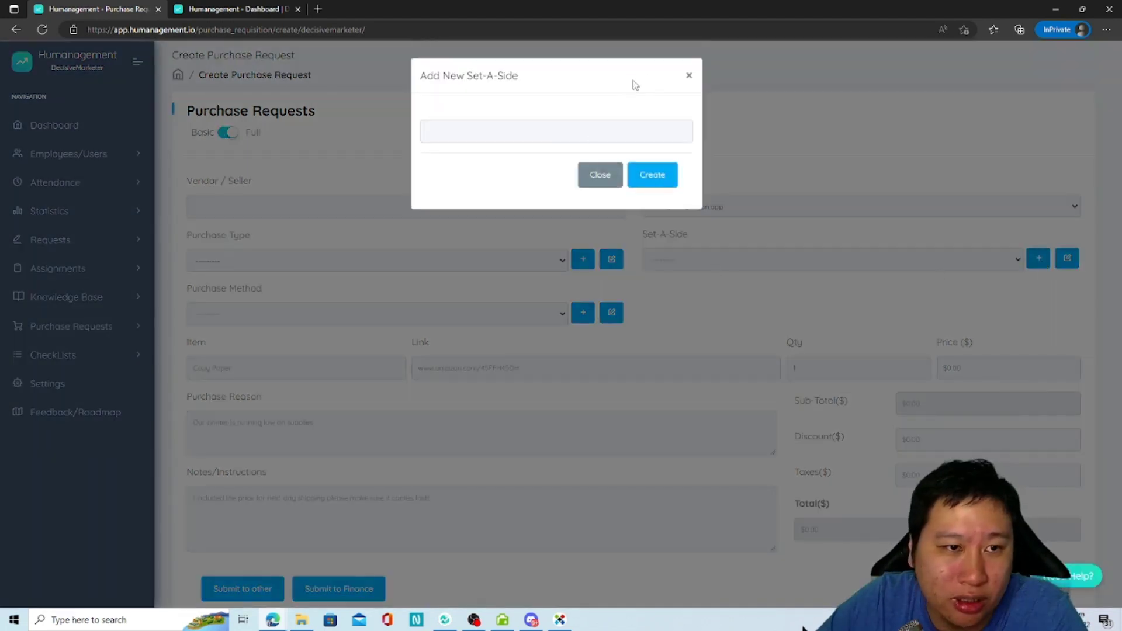
left_click(690, 76)
left_click(701, 260)
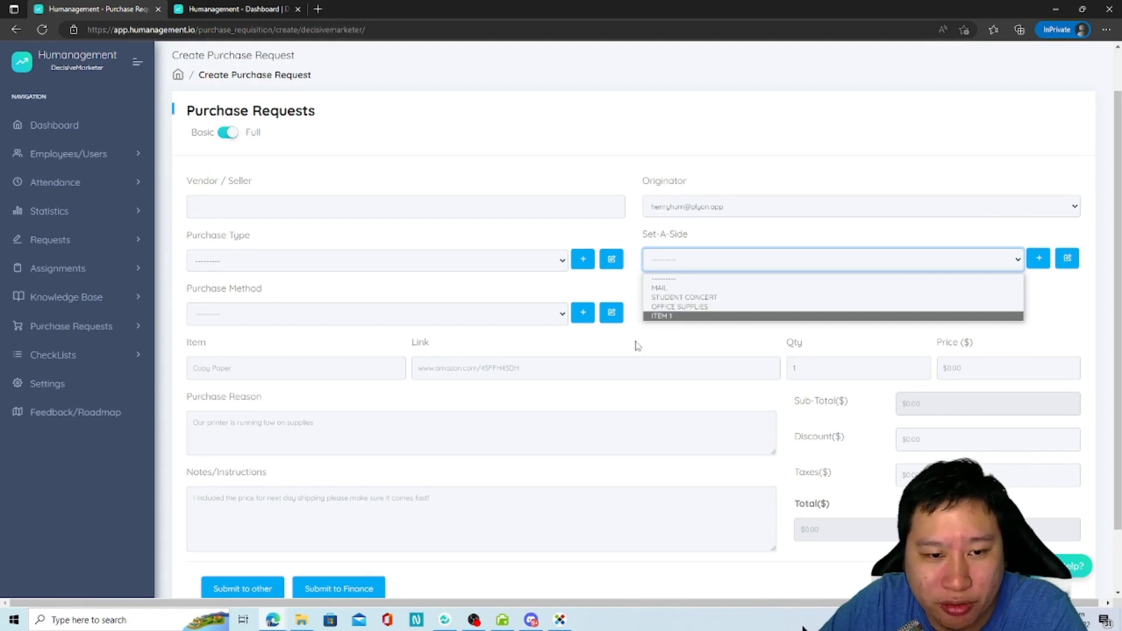
Step: Review the purchase request's purchase method, item, link, purchase reason and submission options
left_click(383, 316)
left_click(526, 393)
left_click(262, 368)
left_click(487, 368)
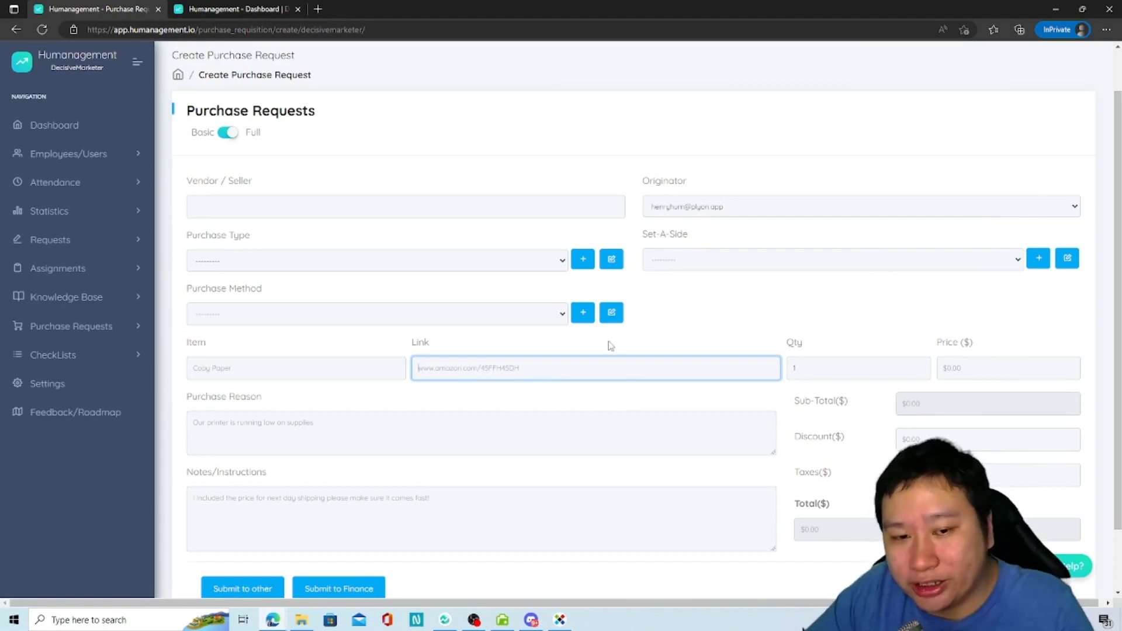
left_click(388, 427)
scroll(286, 458, "down", 1)
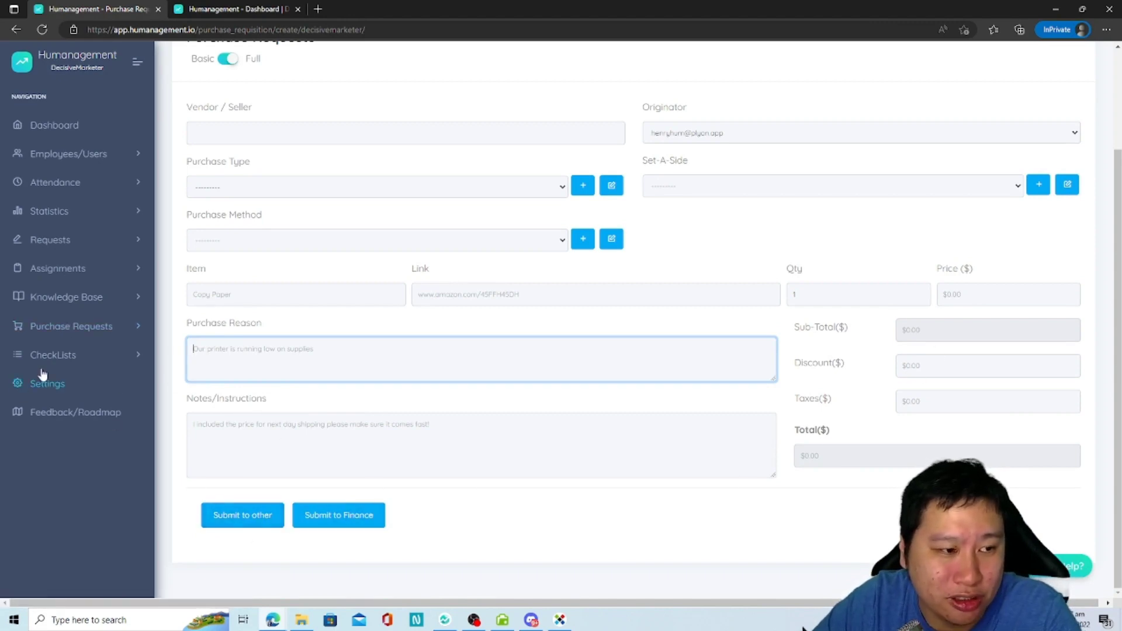
Step: Open the purchase requests' final approval overview and review its approval table and status chart
left_click(90, 336)
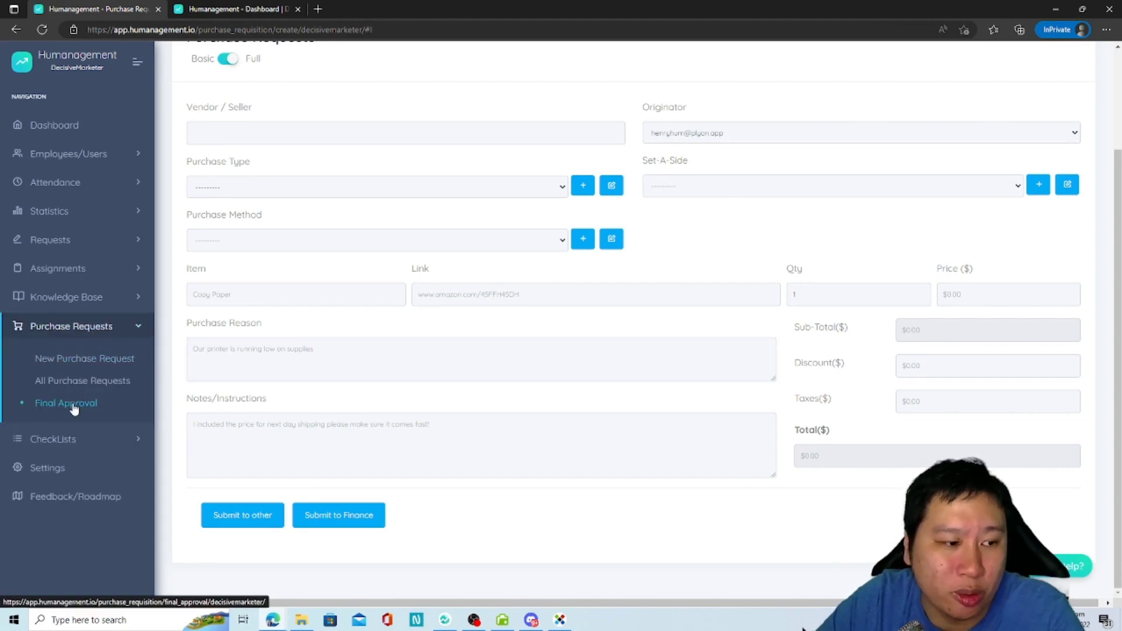
left_click(70, 407)
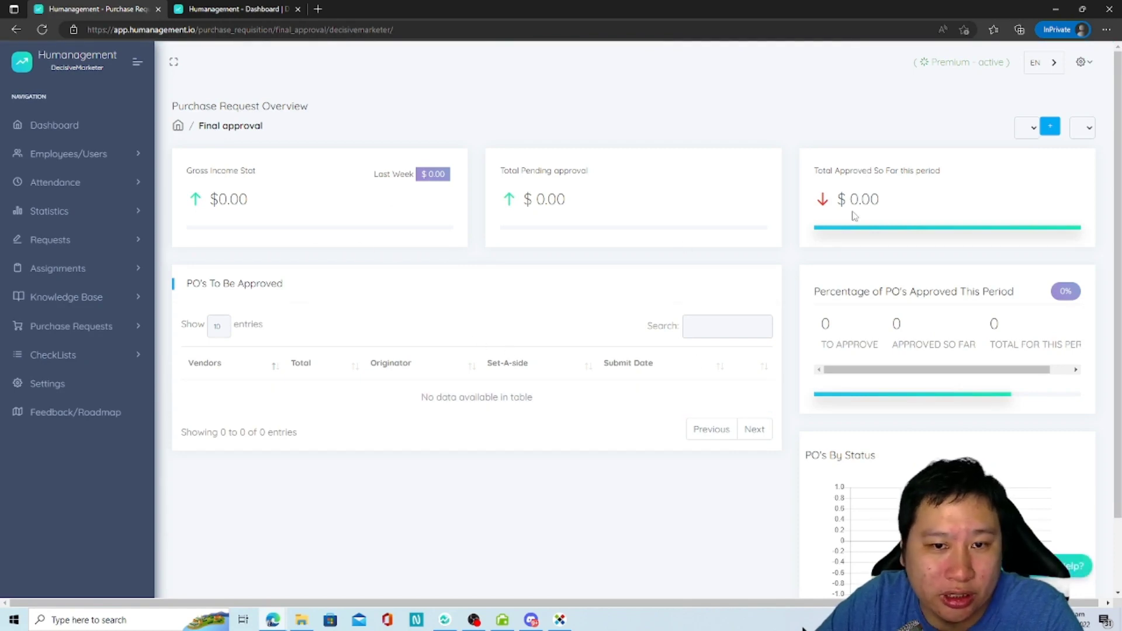
scroll(526, 398, "down", 2)
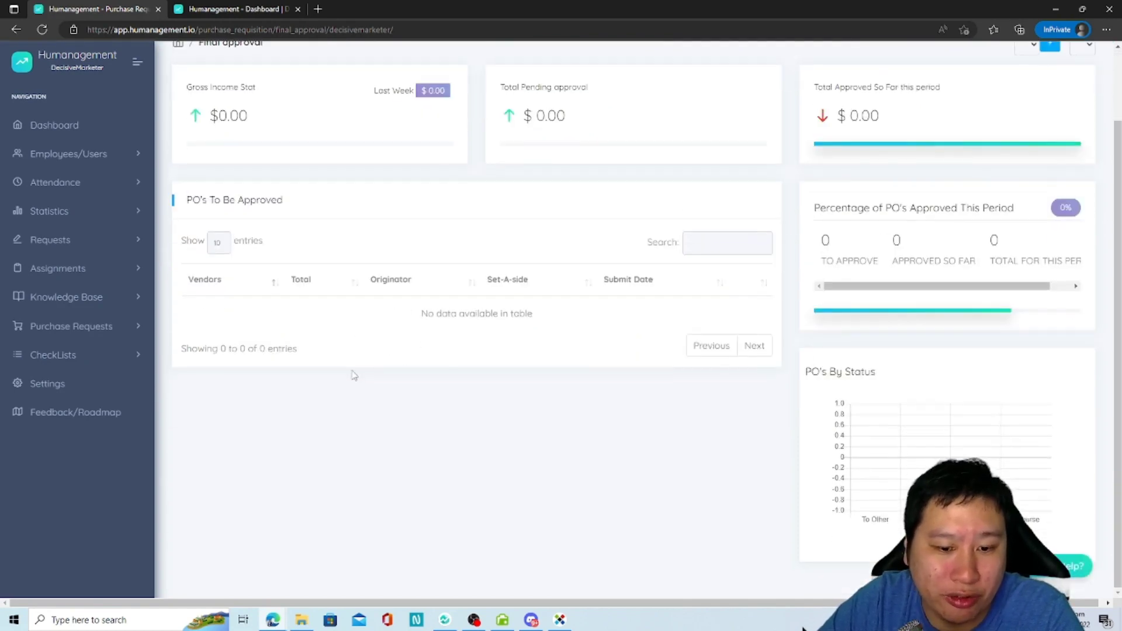
Step: Open a new checklist template and look over its first section and sub-step types
left_click(74, 358)
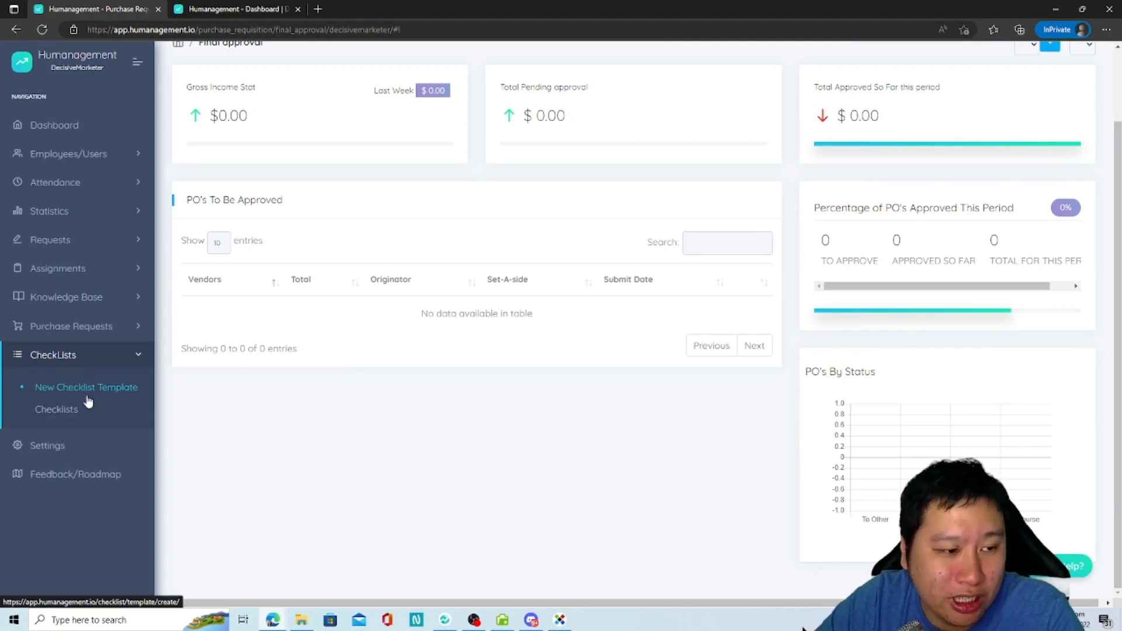
left_click(85, 389)
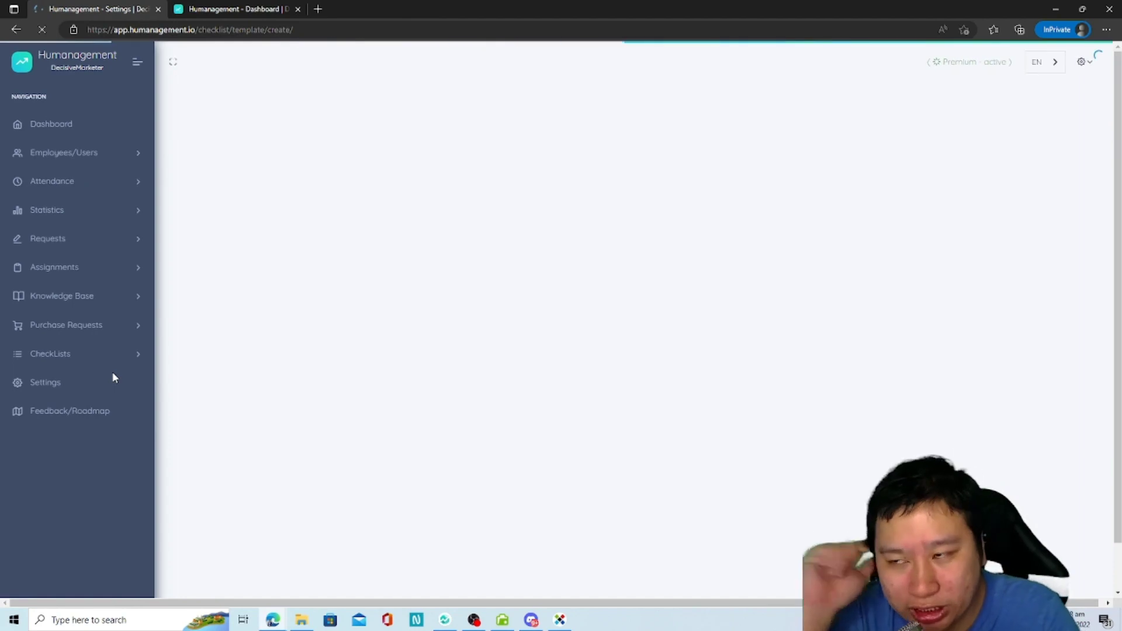
scroll(707, 330, "down", 3)
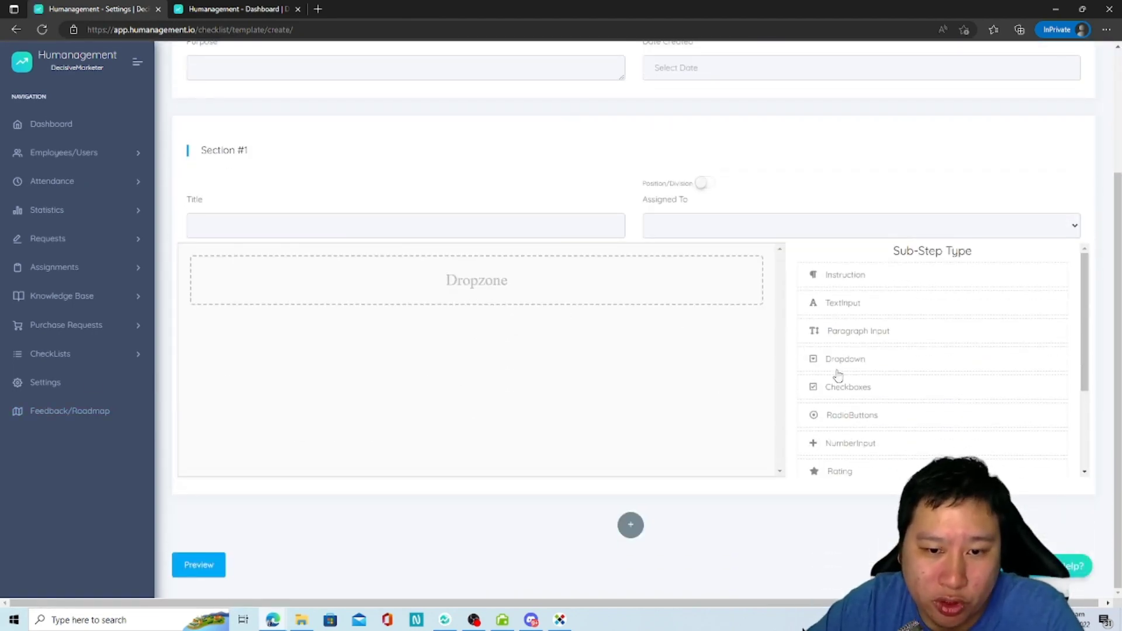
scroll(570, 289, "up", 3)
Step: Name the checklist template Listing a Product on WooCommerce
left_click(354, 237)
left_click(807, 240)
left_click(408, 258)
left_click(401, 232)
left_click(383, 193)
type("L")
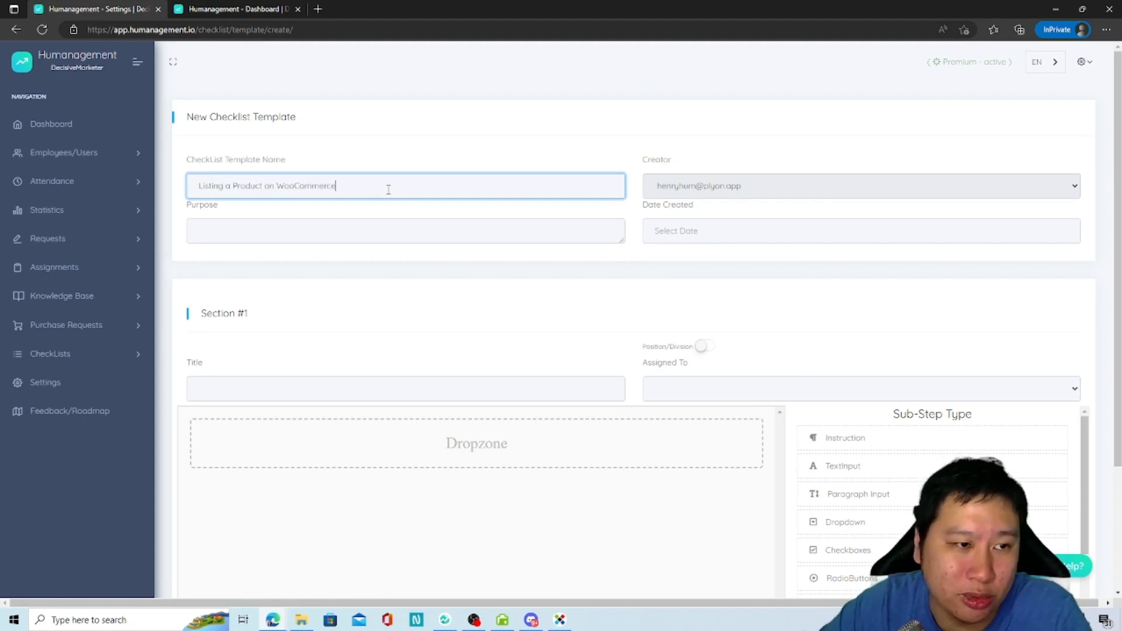
Step: Add an Instruction sub-step to Section #1 and look through the remaining sub-step types
left_click(461, 277)
scroll(694, 349, "down", 3)
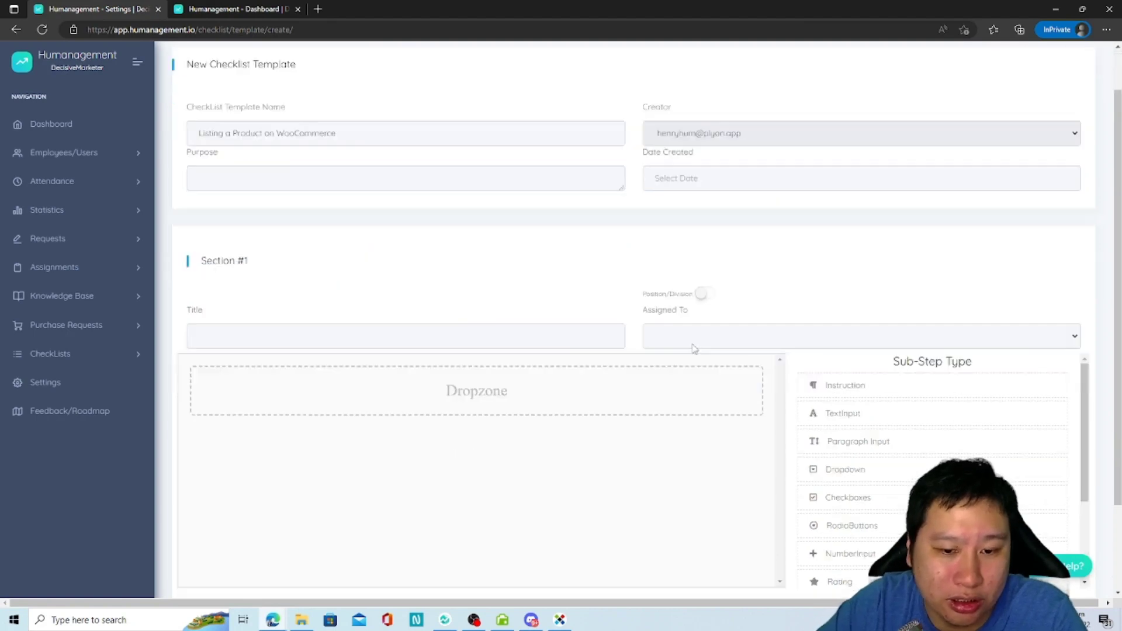
left_click_drag(865, 283, 598, 316)
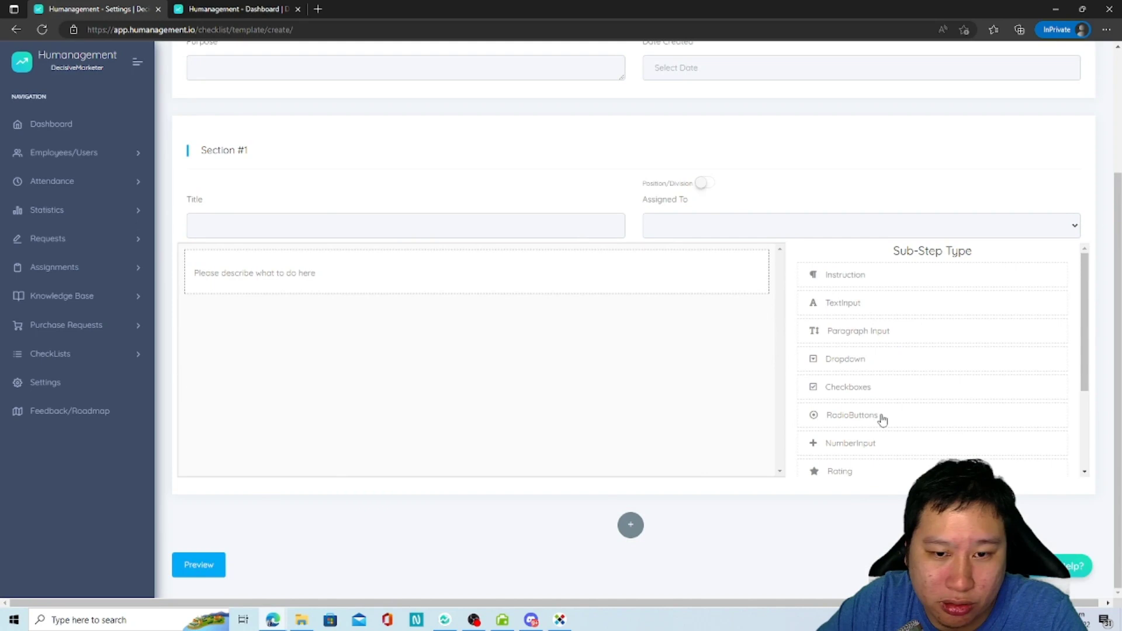
scroll(846, 431, "down", 1)
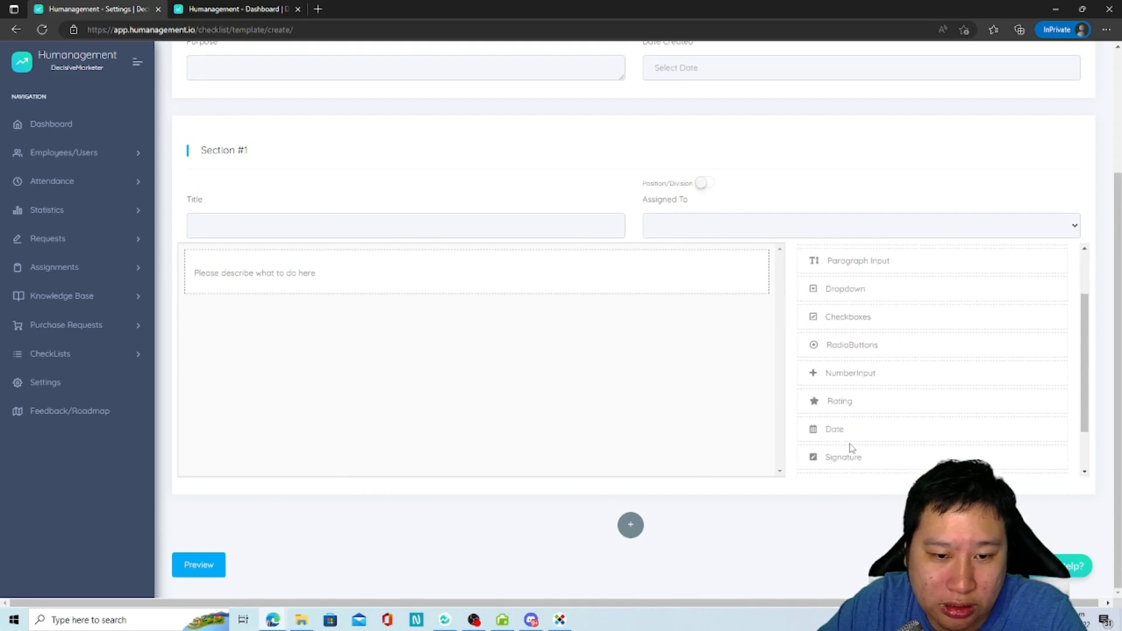
Step: Add Website, Date and Checkboxes sub-steps to Section #1, placing Date and Checkboxes between the Instruction and Website sub-steps
scroll(857, 447, "down", 1)
scroll(839, 451, "up", 1)
left_click_drag(839, 478, 310, 322)
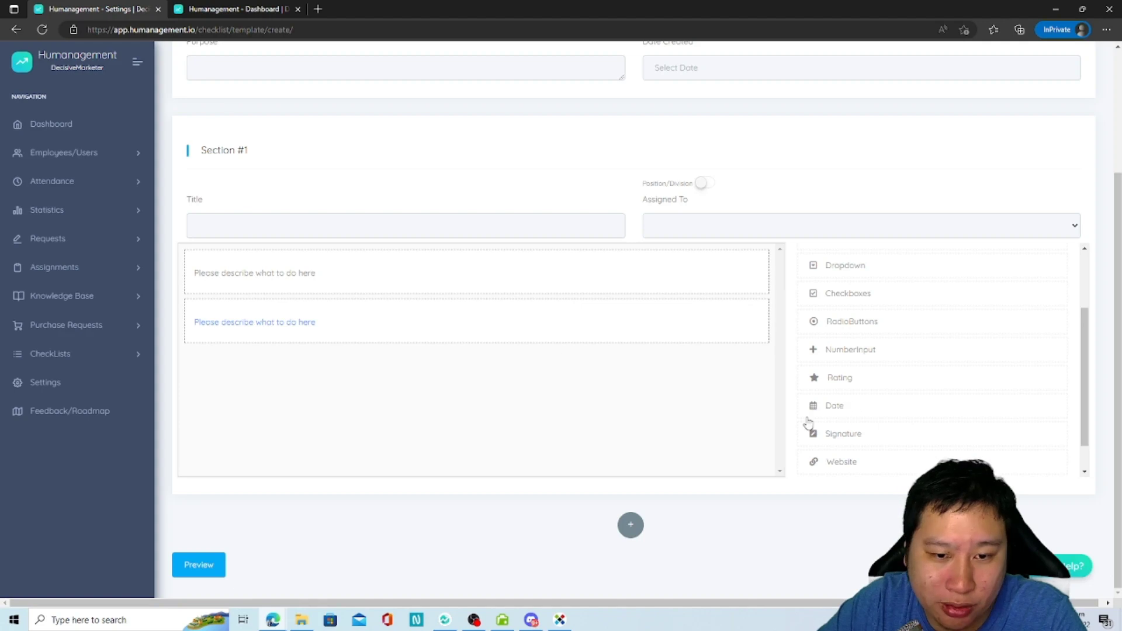
scroll(823, 447, "up", 1)
scroll(857, 444, "down", 1)
left_click_drag(836, 408, 333, 310)
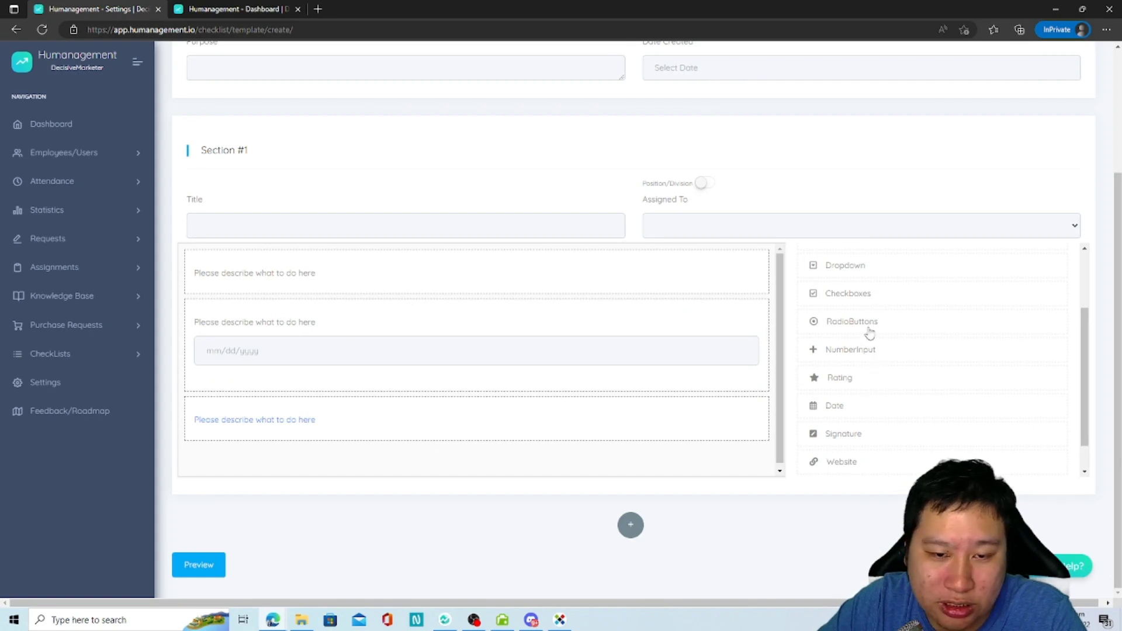
left_click_drag(877, 302, 374, 459)
scroll(571, 394, "down", 2)
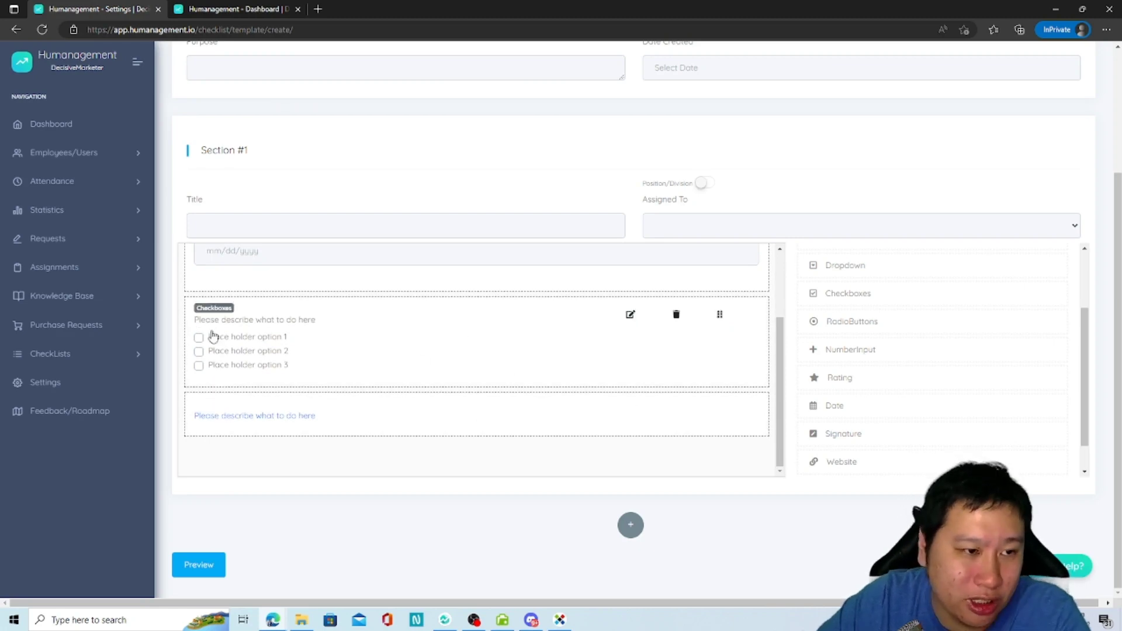
Step: Leave the new checklist template unsaved and open the list of checklist templates
scroll(740, 289, "up", 5)
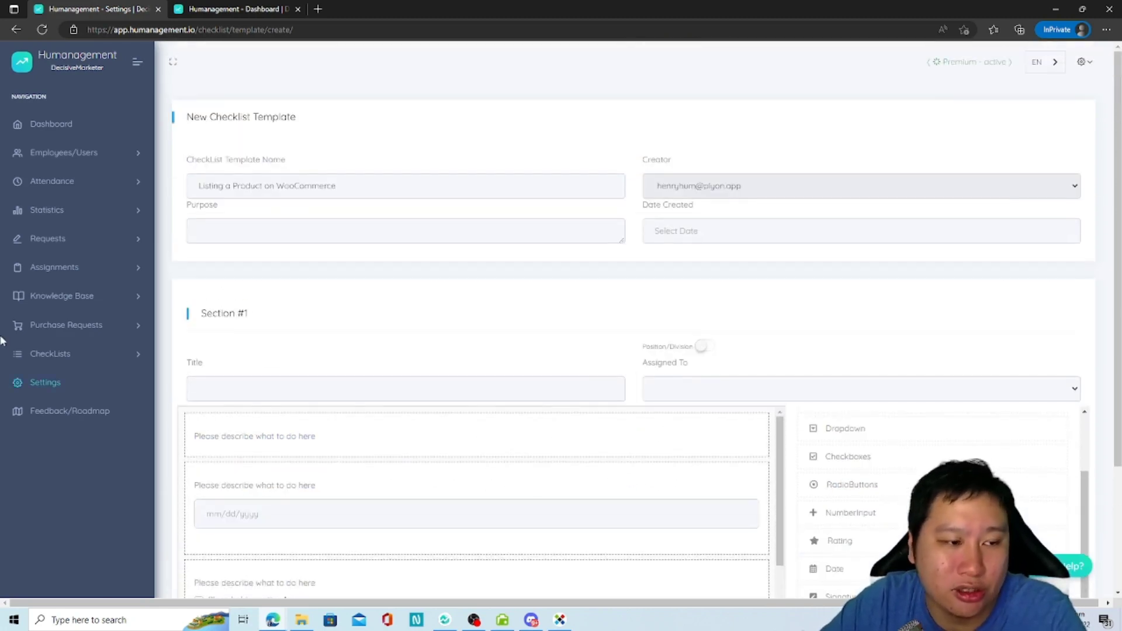
left_click(73, 357)
left_click(61, 409)
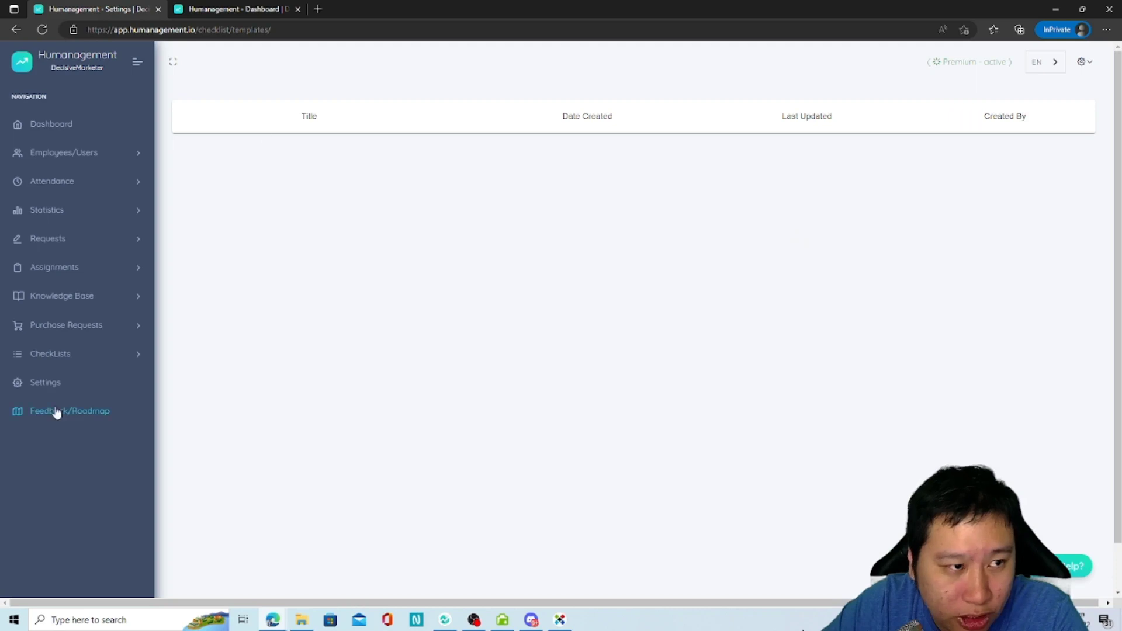
Step: Open the company settings and review the company profile, status resets, staff list, time-off types and active feature options
left_click(48, 381)
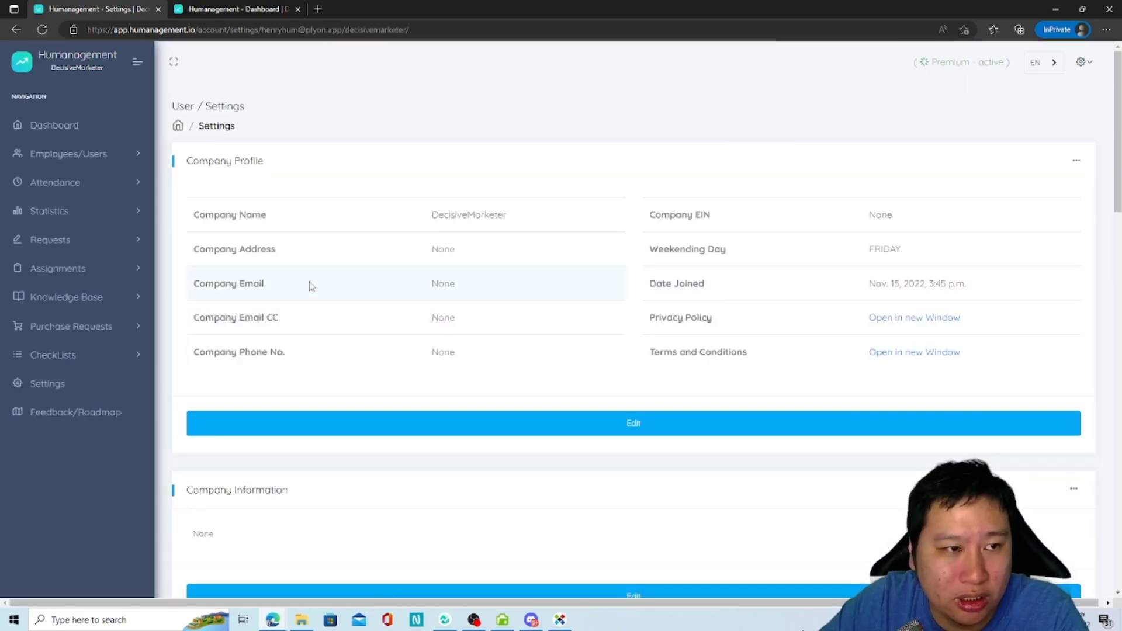
scroll(312, 285, "down", 5)
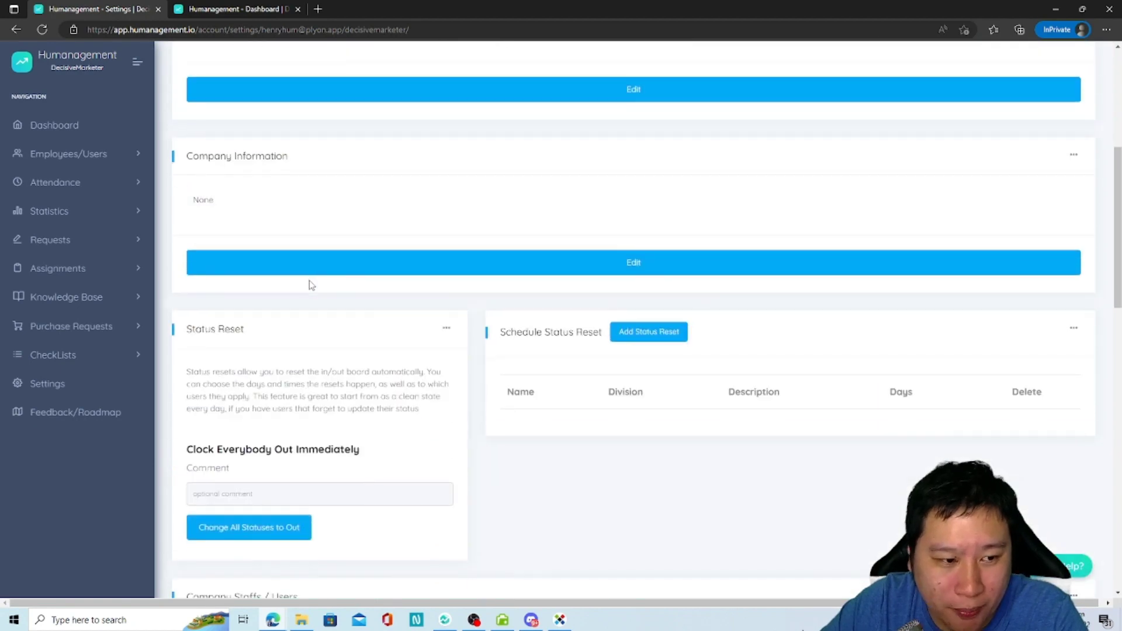
scroll(310, 282, "down", 6)
scroll(308, 286, "up", 5)
scroll(250, 463, "down", 1)
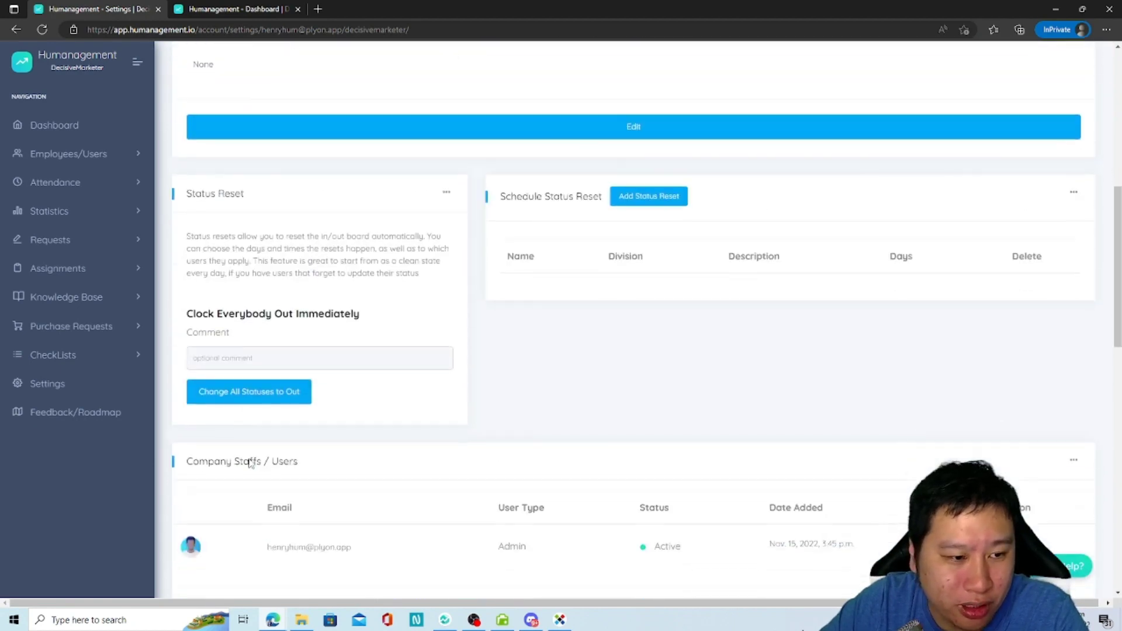
scroll(292, 464, "down", 7)
scroll(409, 430, "down", 6)
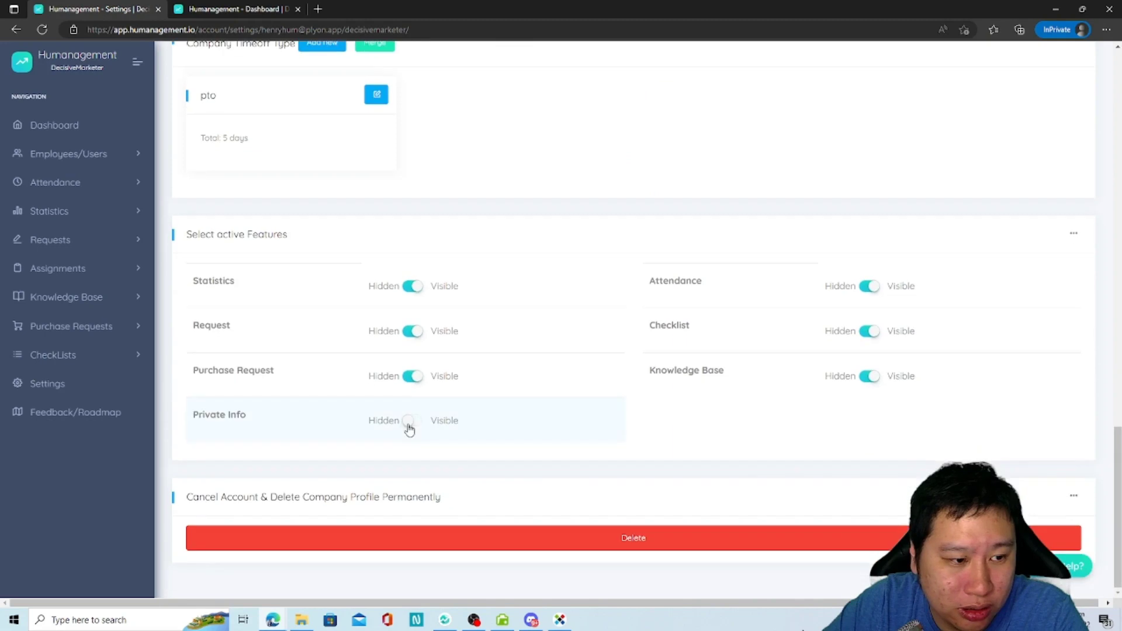
scroll(486, 450, "up", 15)
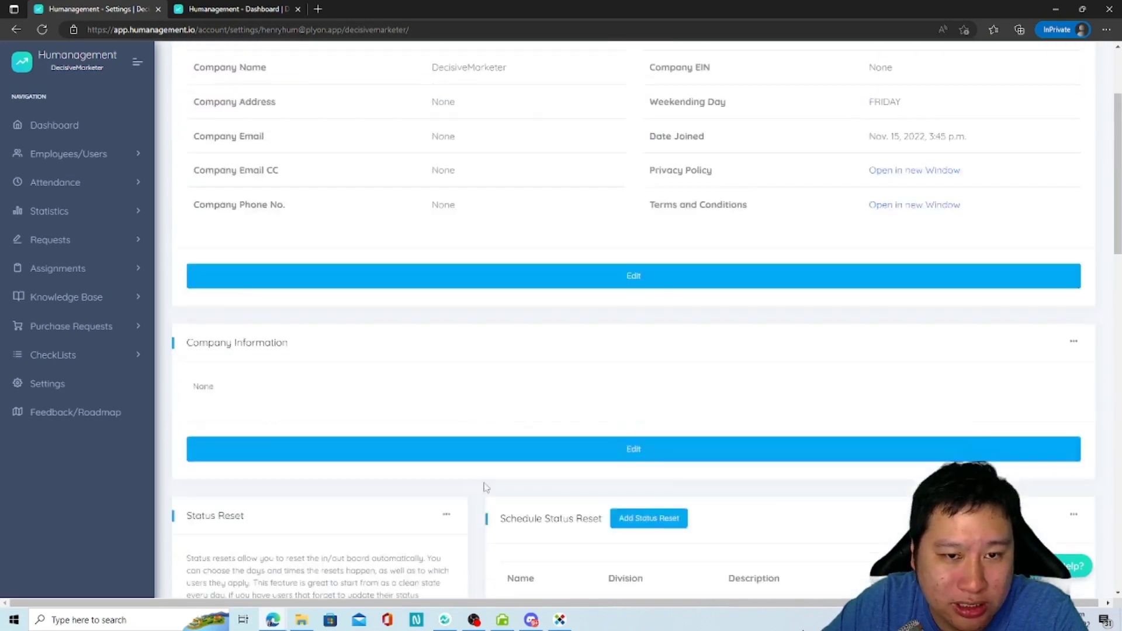